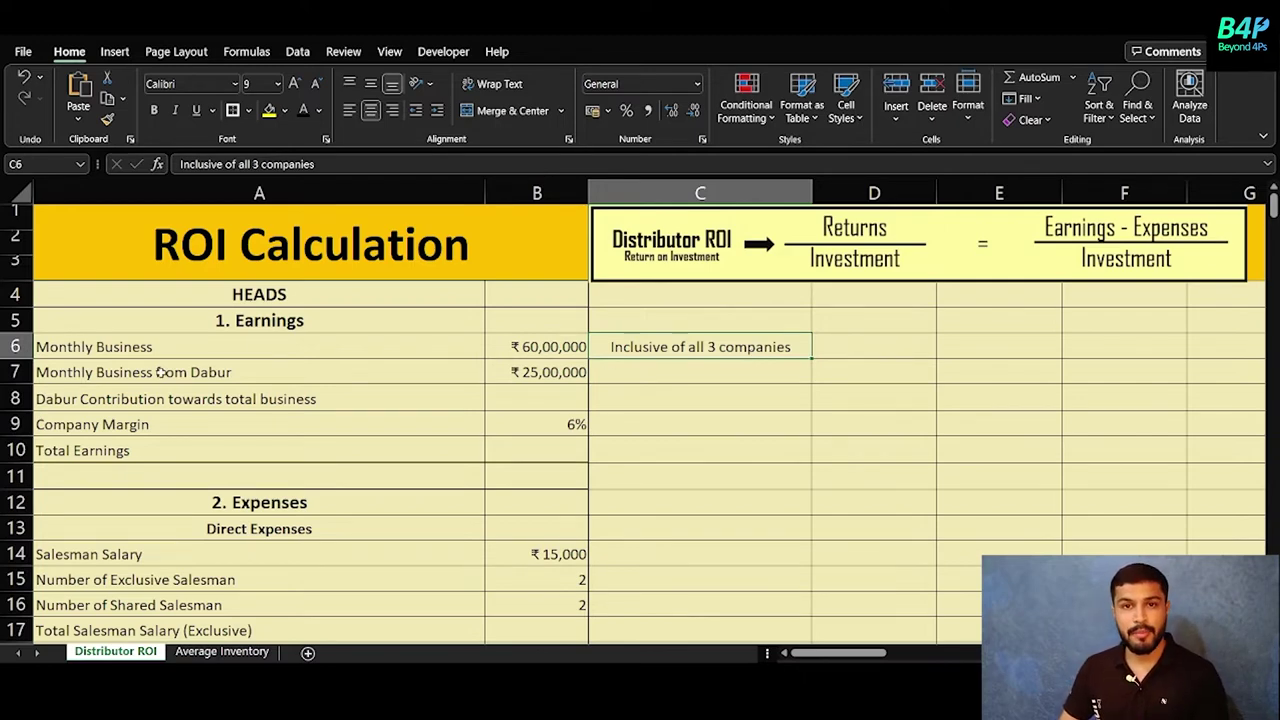
# Enter =B7/B6 in B8 to get Dabur's 42% contribution to total business.
pyautogui.click(160, 372)
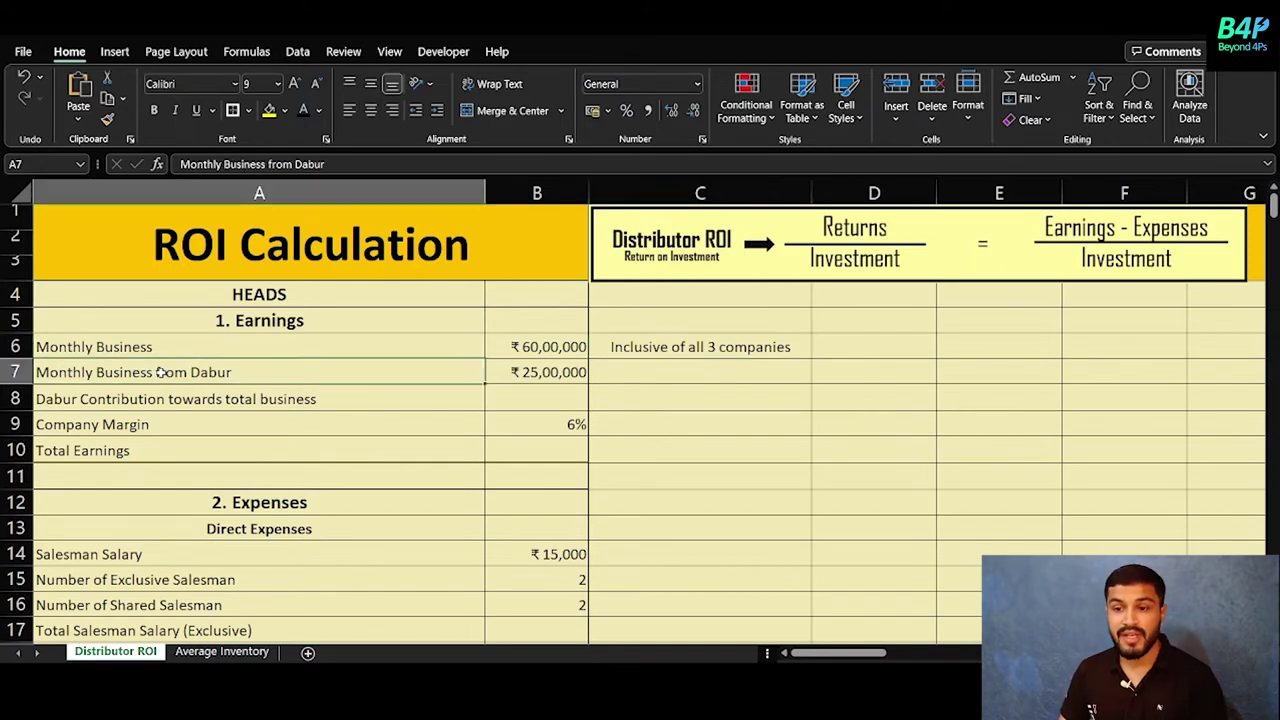
pyautogui.click(528, 377)
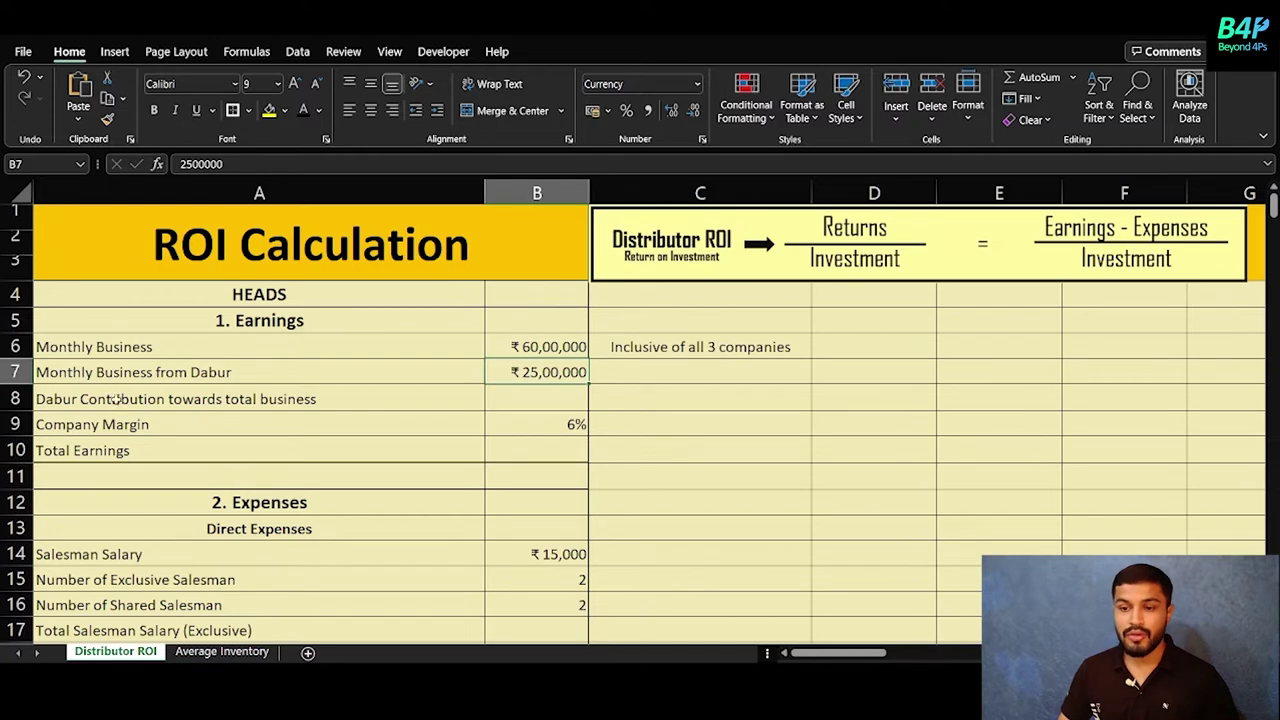
pyautogui.click(510, 398)
pyautogui.write('=')
pyautogui.click(540, 372)
pyautogui.write('/')
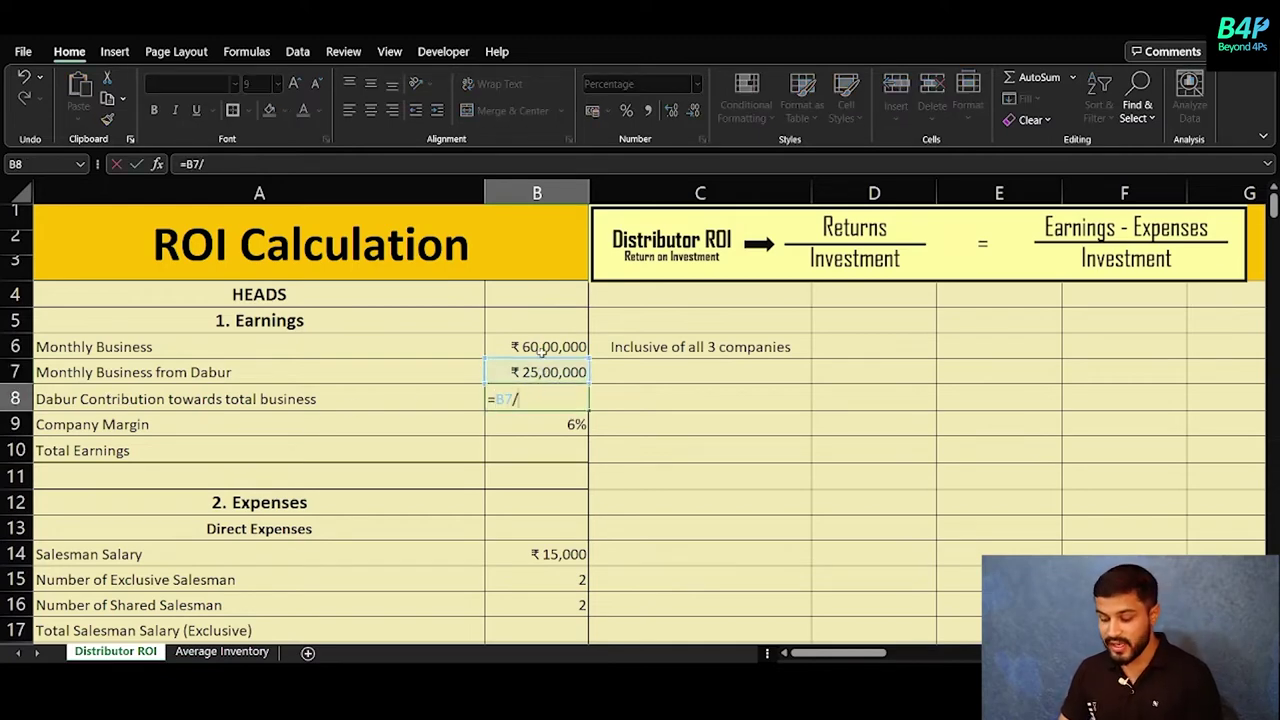
pyautogui.click(543, 348)
pyautogui.press('Return')
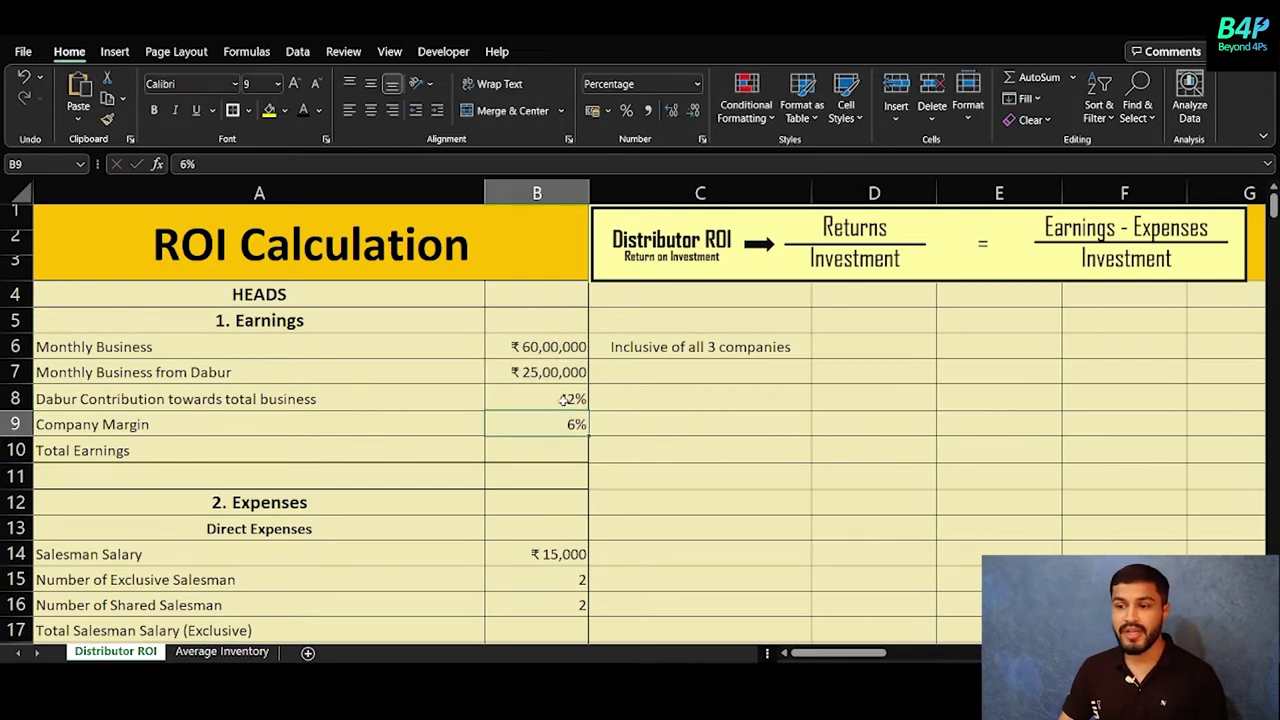
# Compute Total Earnings in B10 as =B7*B9, giving ₹1,50,000, and recheck the formula.
pyautogui.click(521, 458)
pyautogui.write('=')
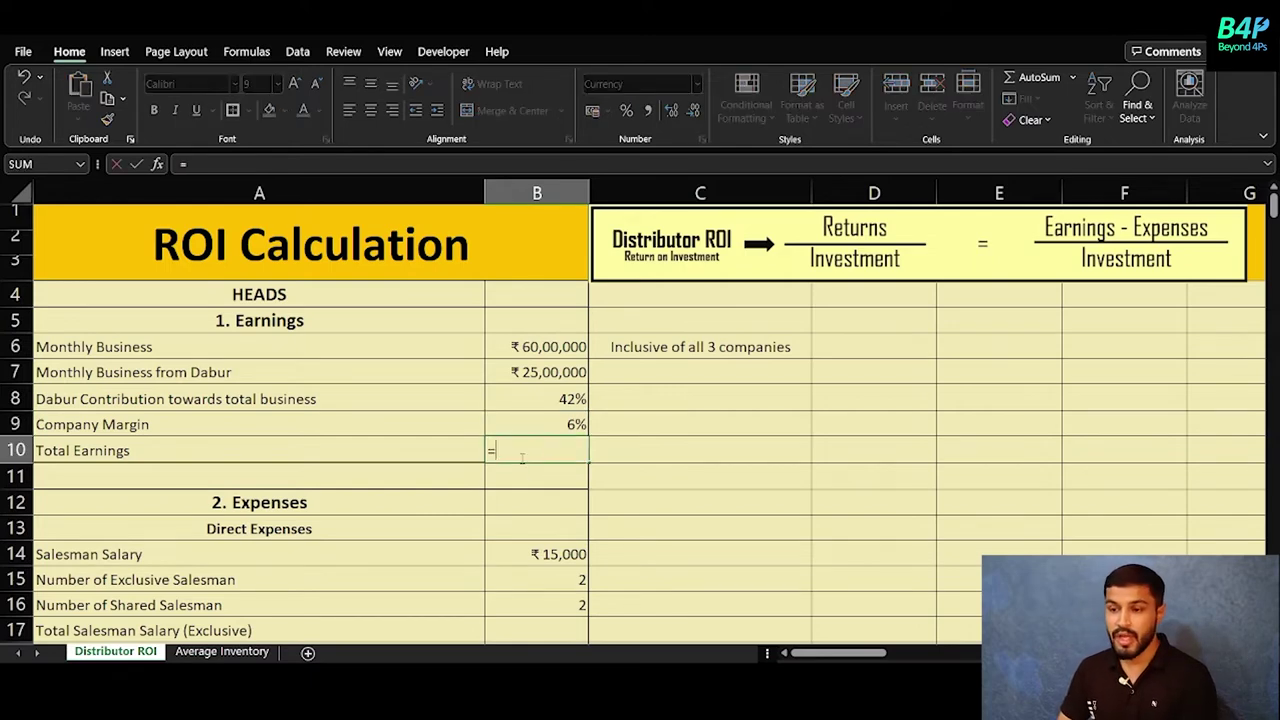
pyautogui.click(548, 370)
pyautogui.write('*')
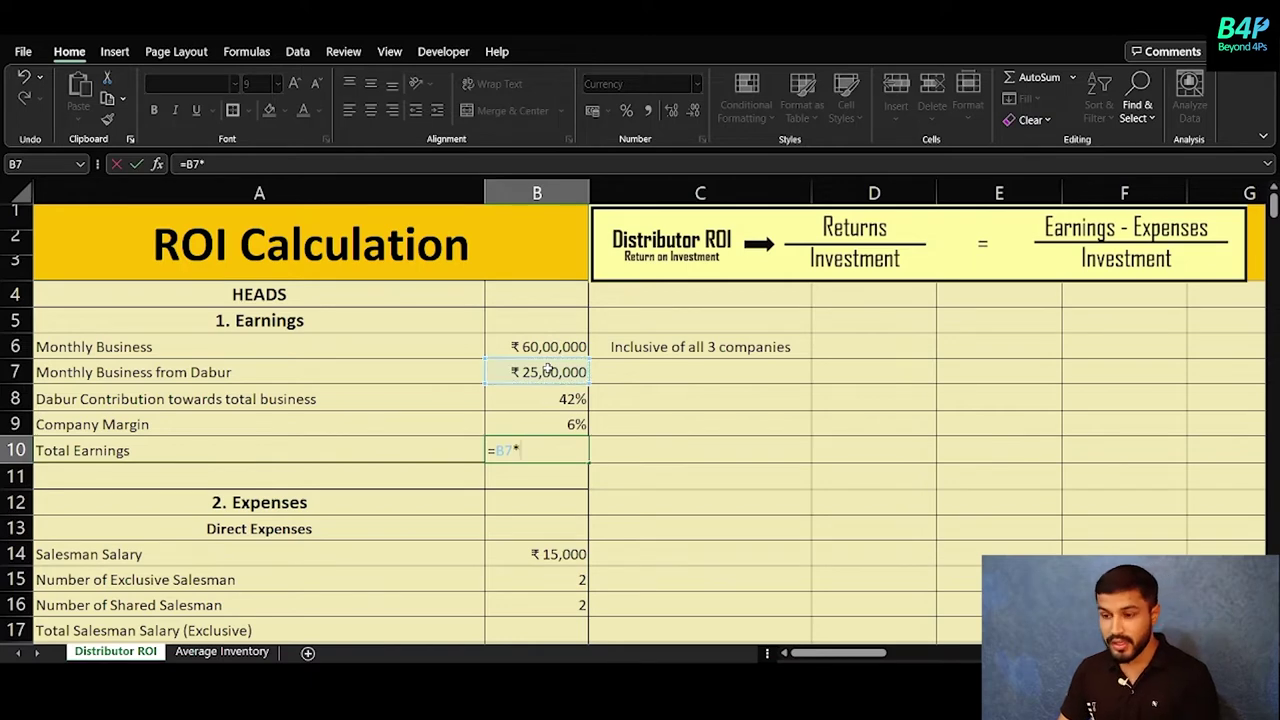
pyautogui.click(550, 425)
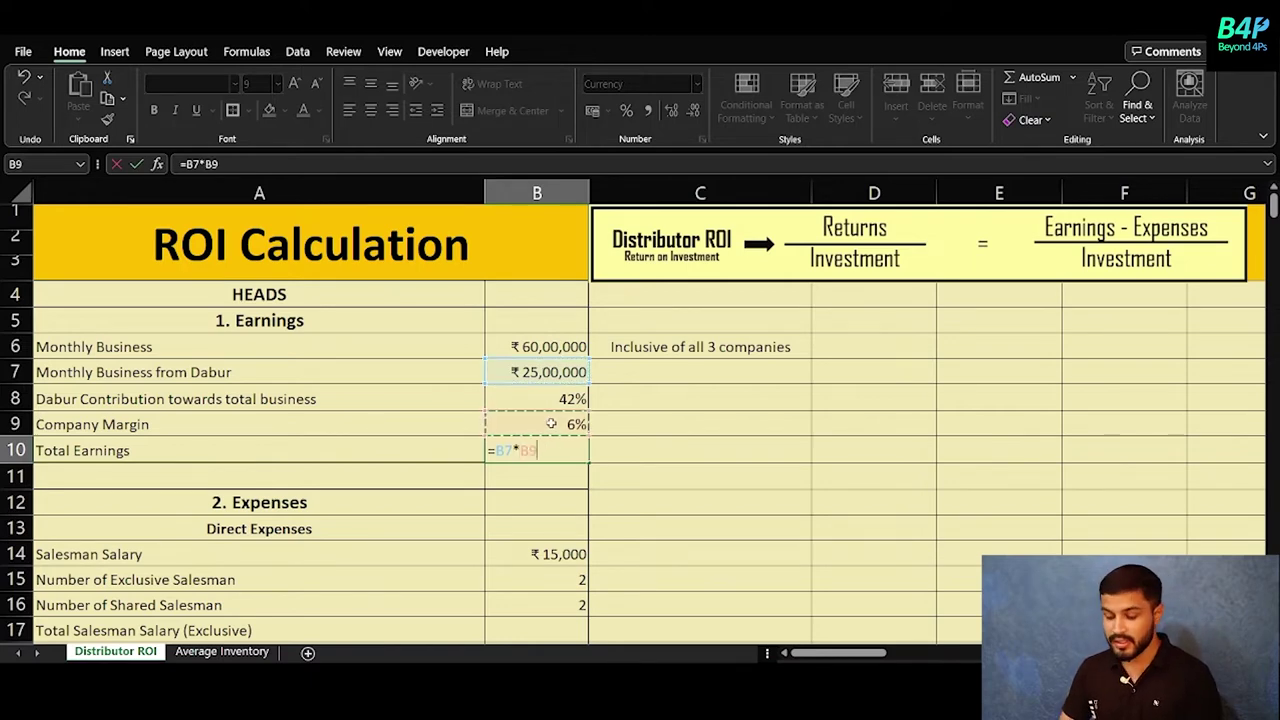
pyautogui.press('Return')
pyautogui.click(553, 453)
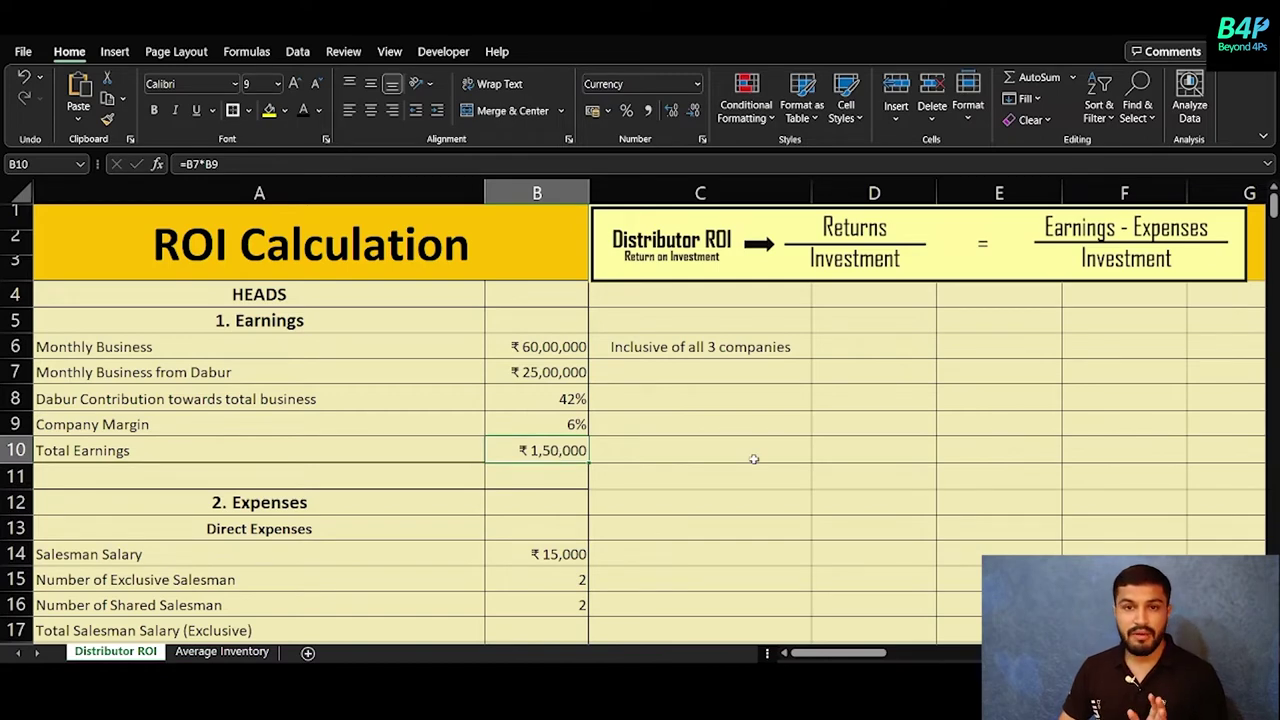
pyautogui.scroll(-2, 754, 459)
pyautogui.scroll(2, 191, 409)
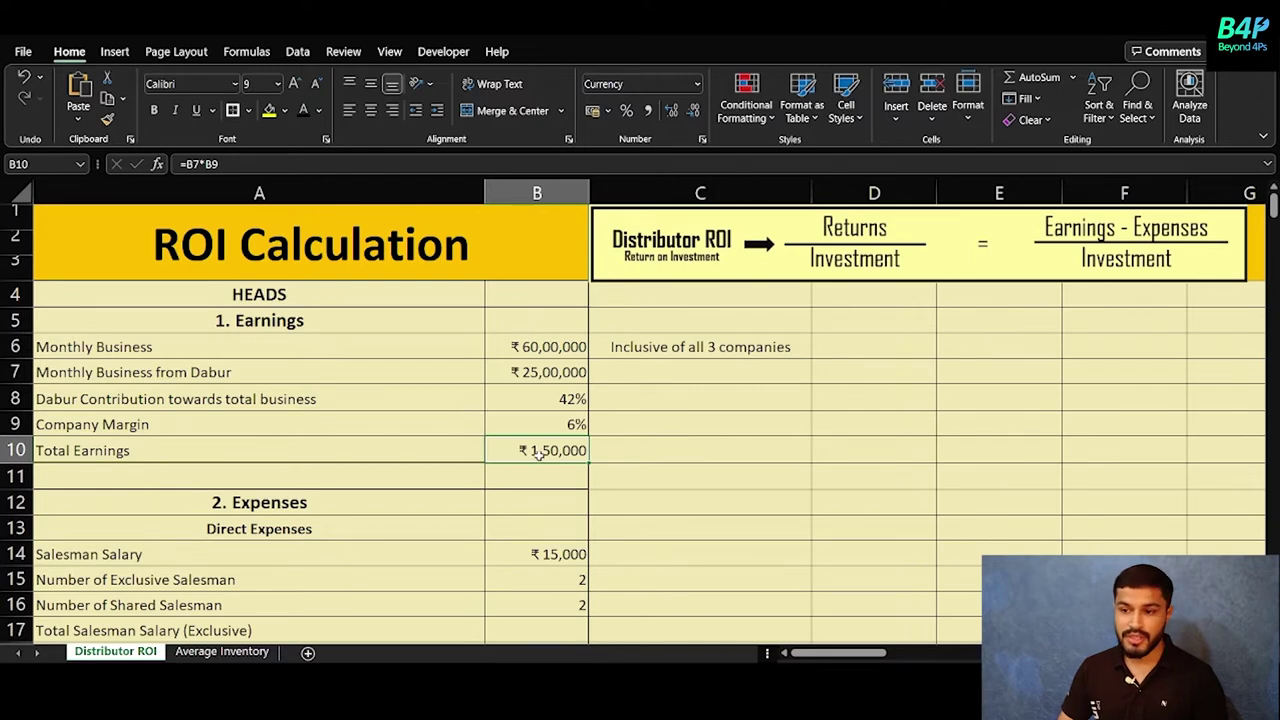
pyautogui.press('Right')
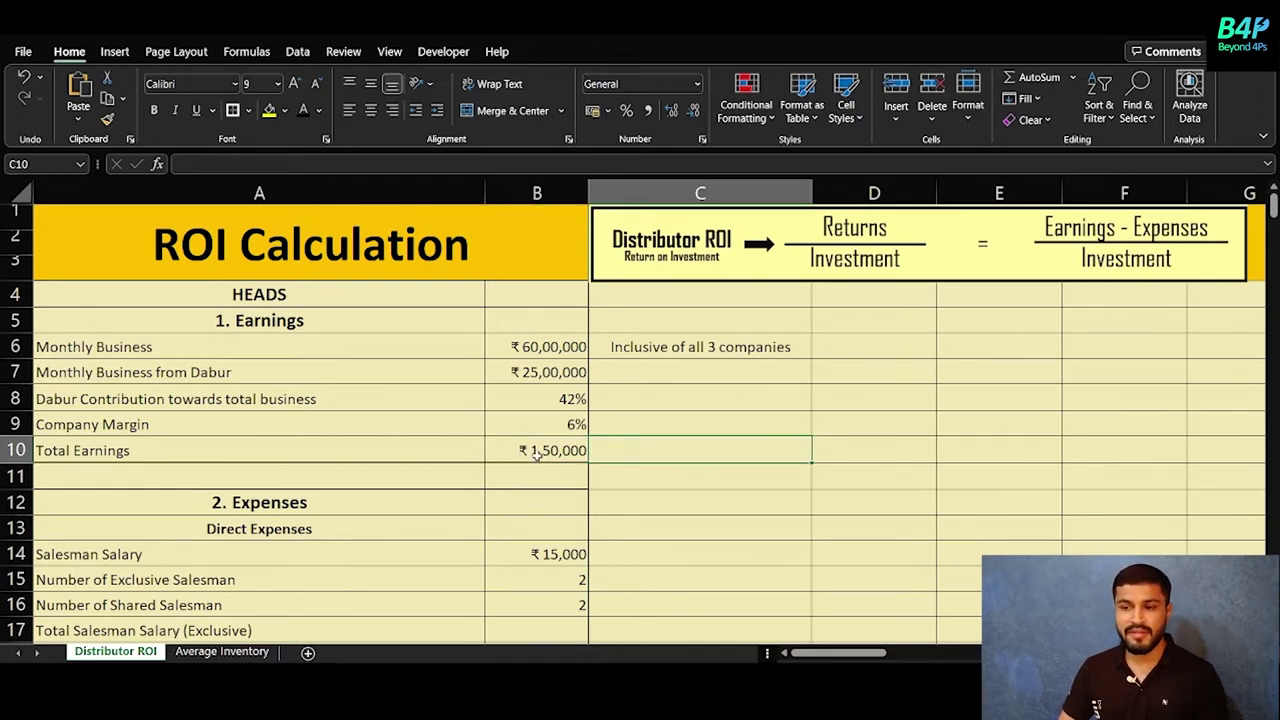
pyautogui.click(537, 453)
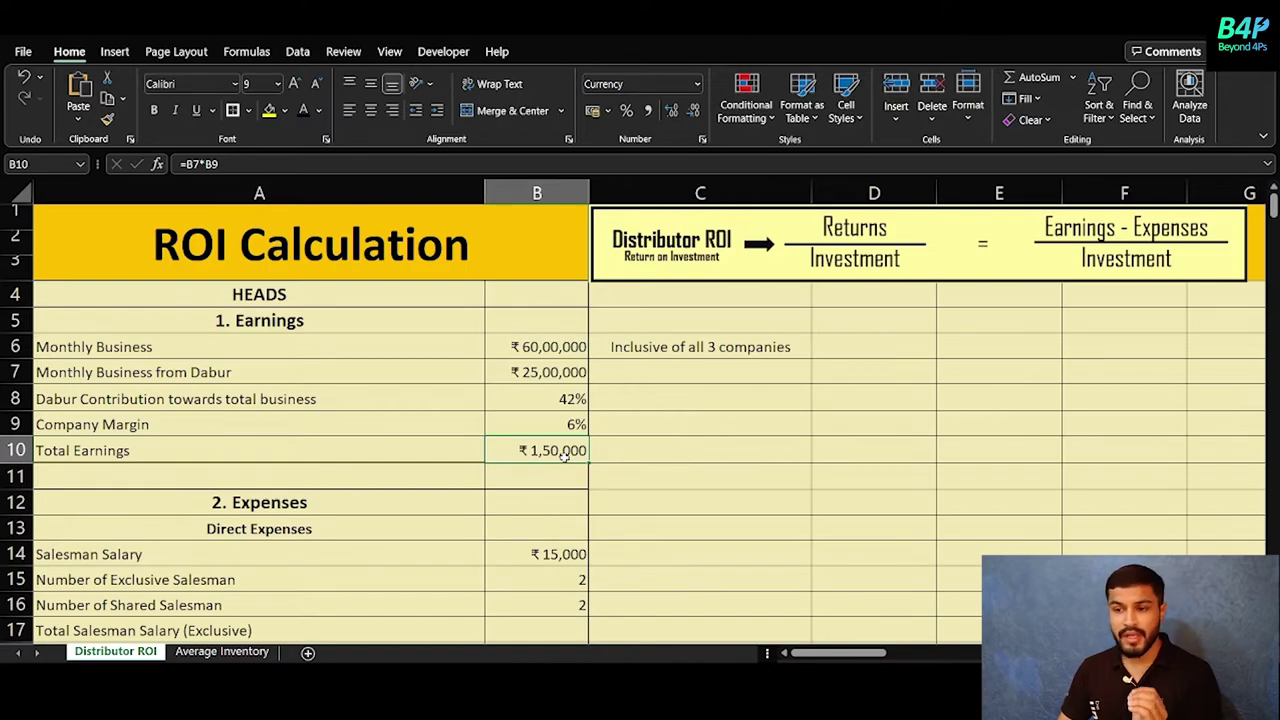
pyautogui.scroll(-1, 563, 454)
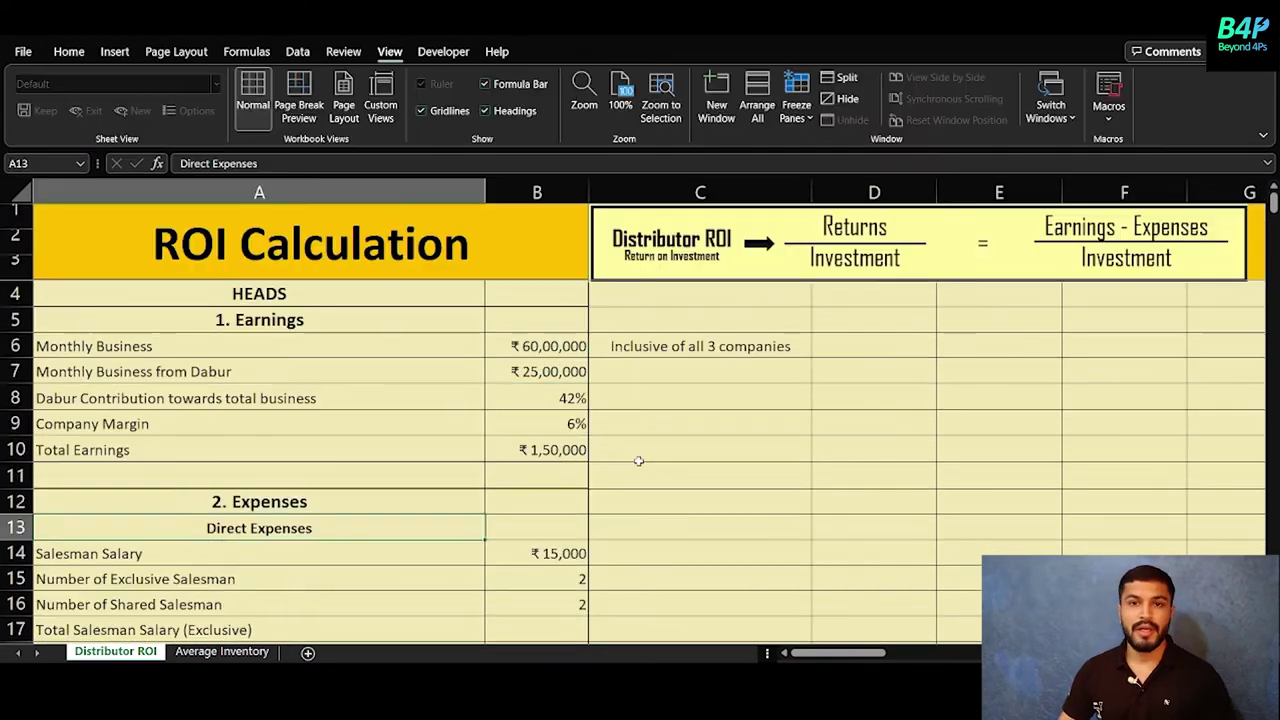
# Scroll down to the expenses section and inspect the ₹15,000 salesman salary calculation.
pyautogui.scroll(-2, 638, 461)
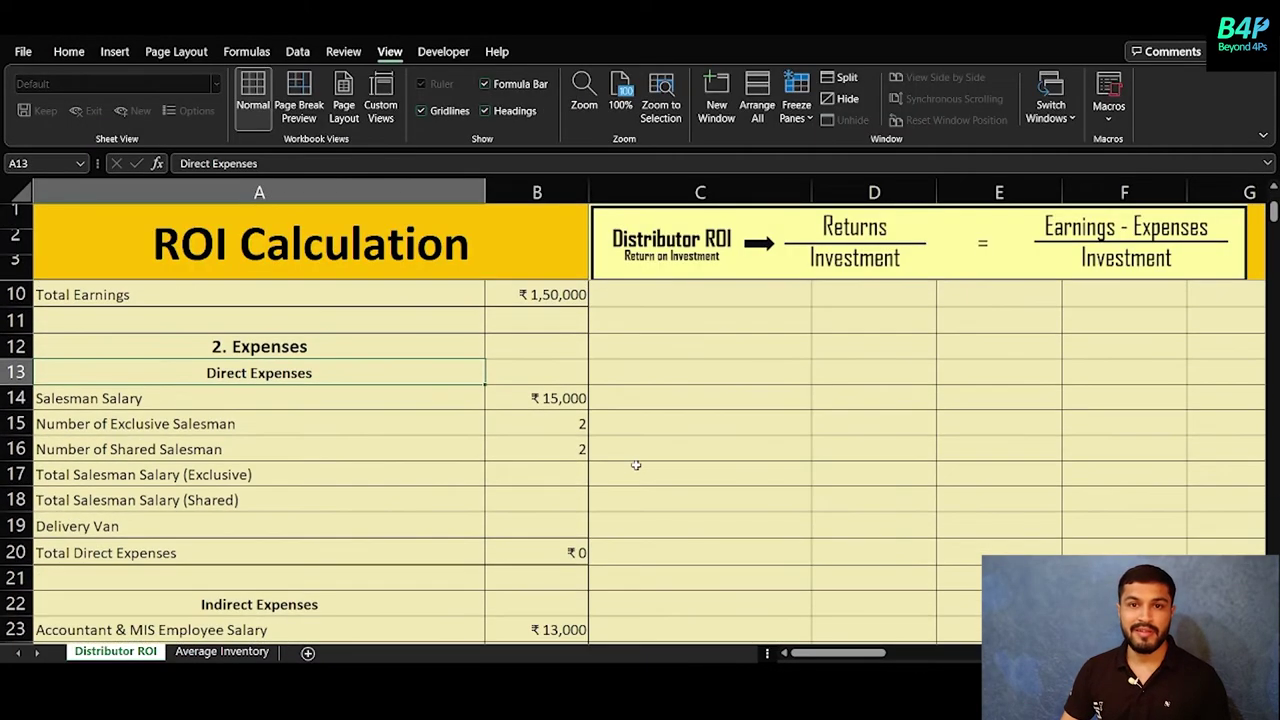
pyautogui.scroll(-1, 635, 466)
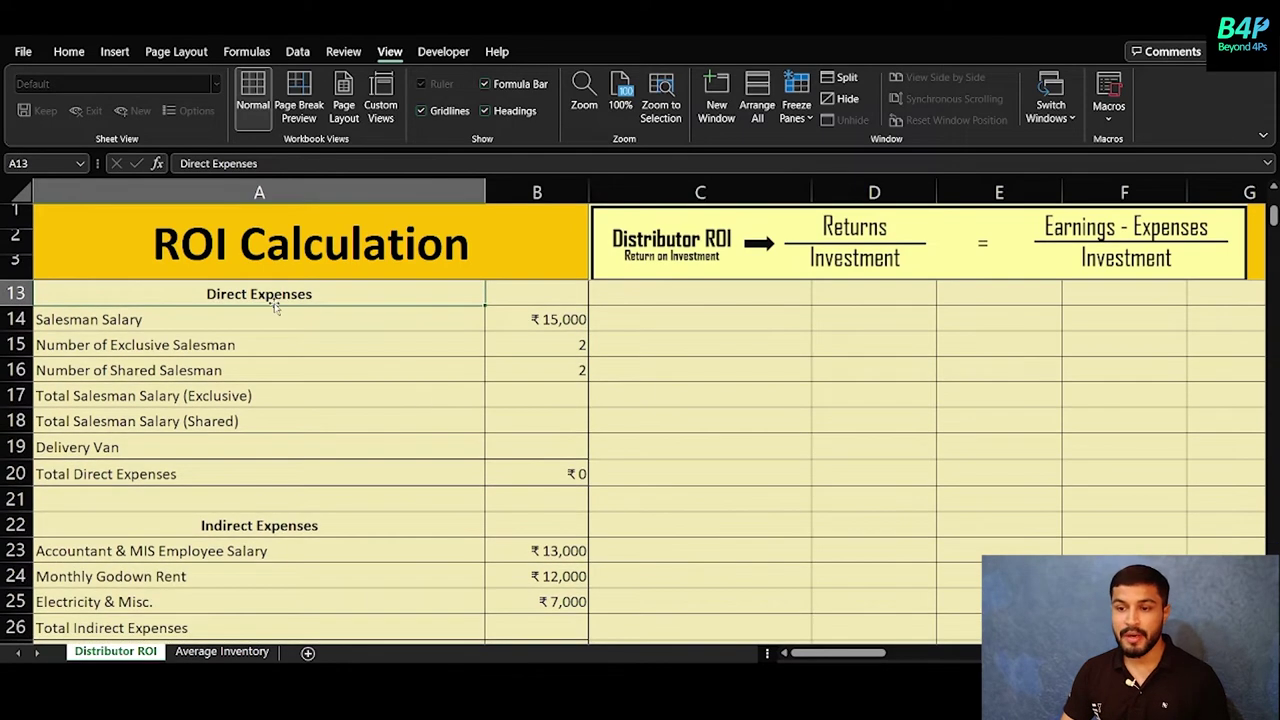
pyautogui.click(260, 532)
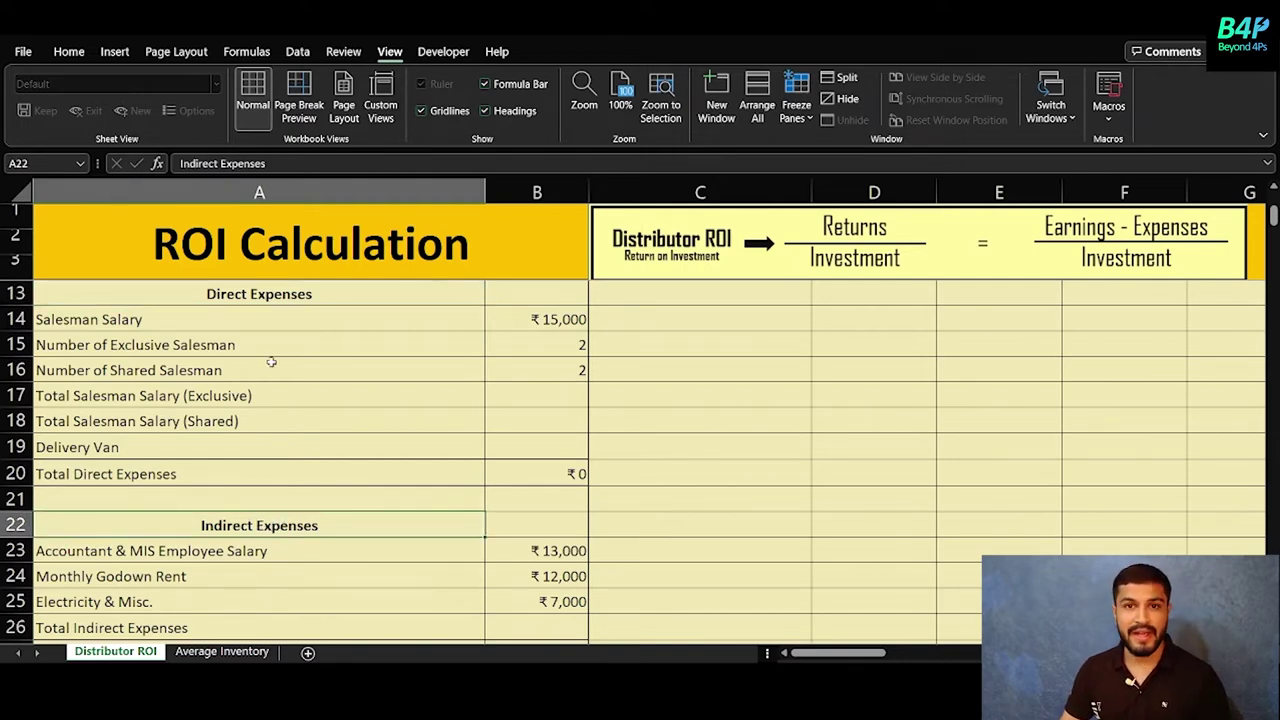
pyautogui.click(231, 326)
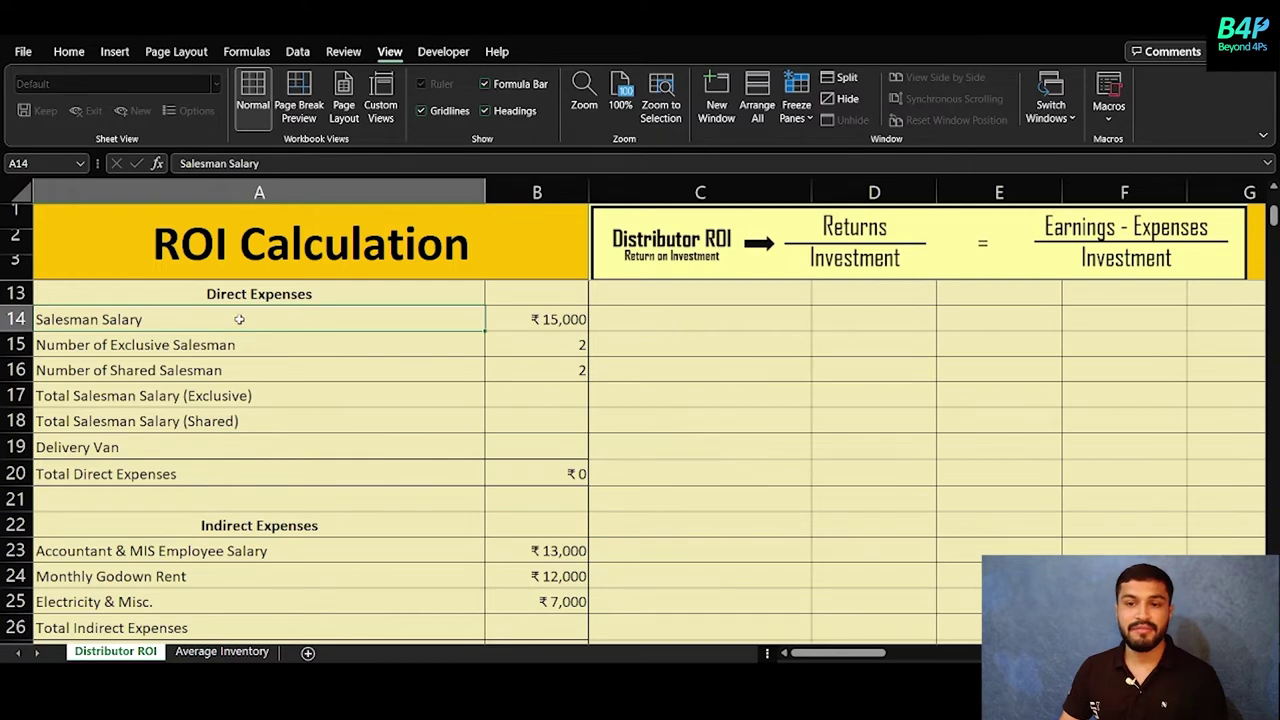
pyautogui.click(564, 321)
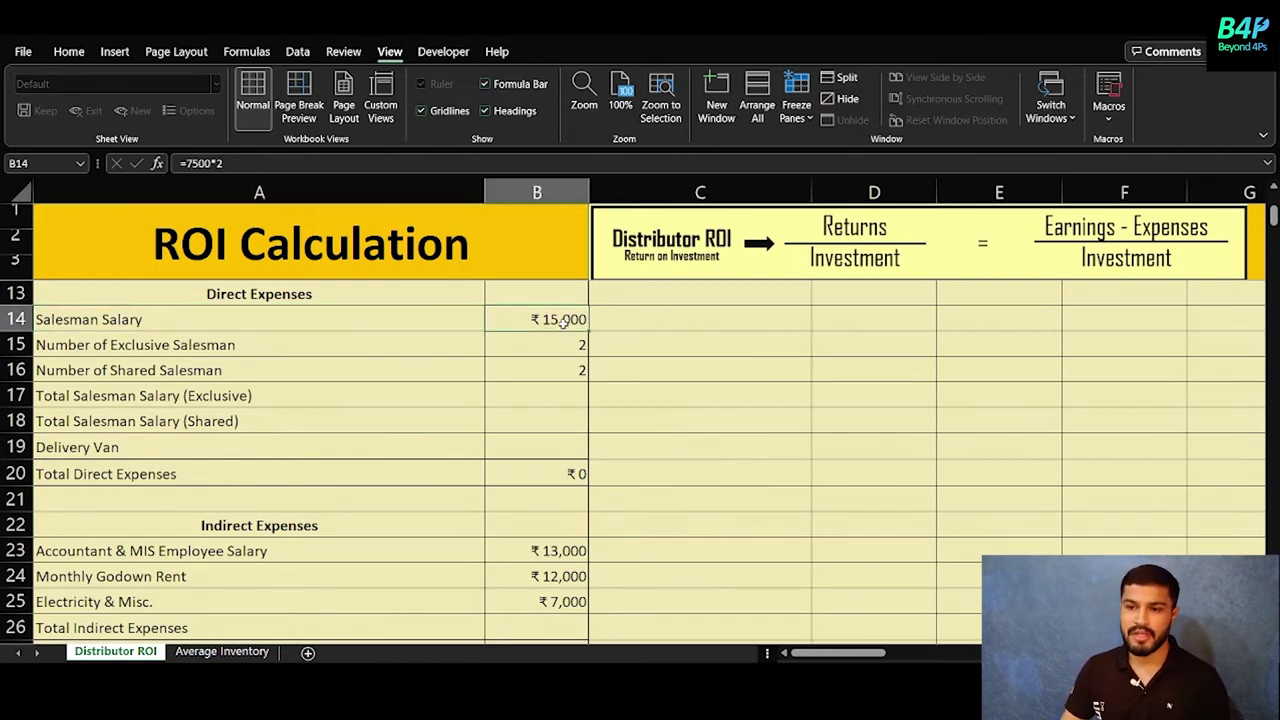
# Review the exclusive and shared salesman counts, 2 each, ending on Total Salesman Salary (Exclusive).
pyautogui.click(131, 346)
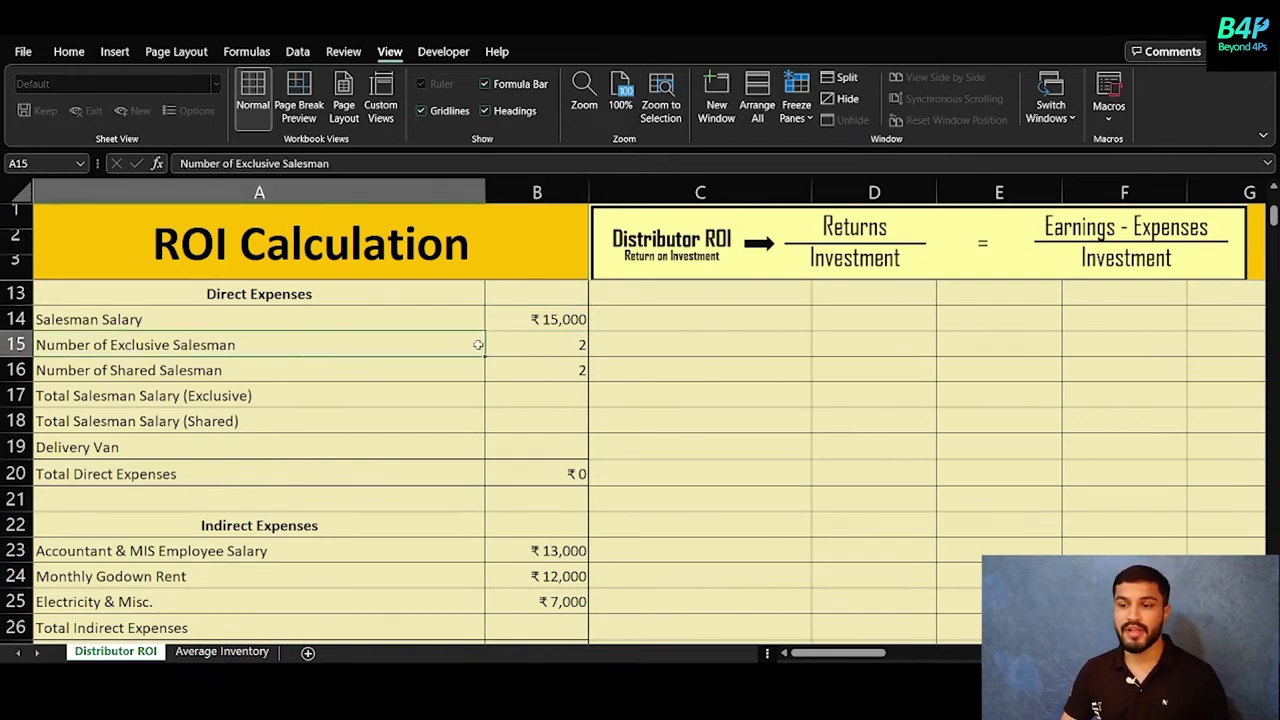
pyautogui.click(570, 347)
pyautogui.click(60, 370)
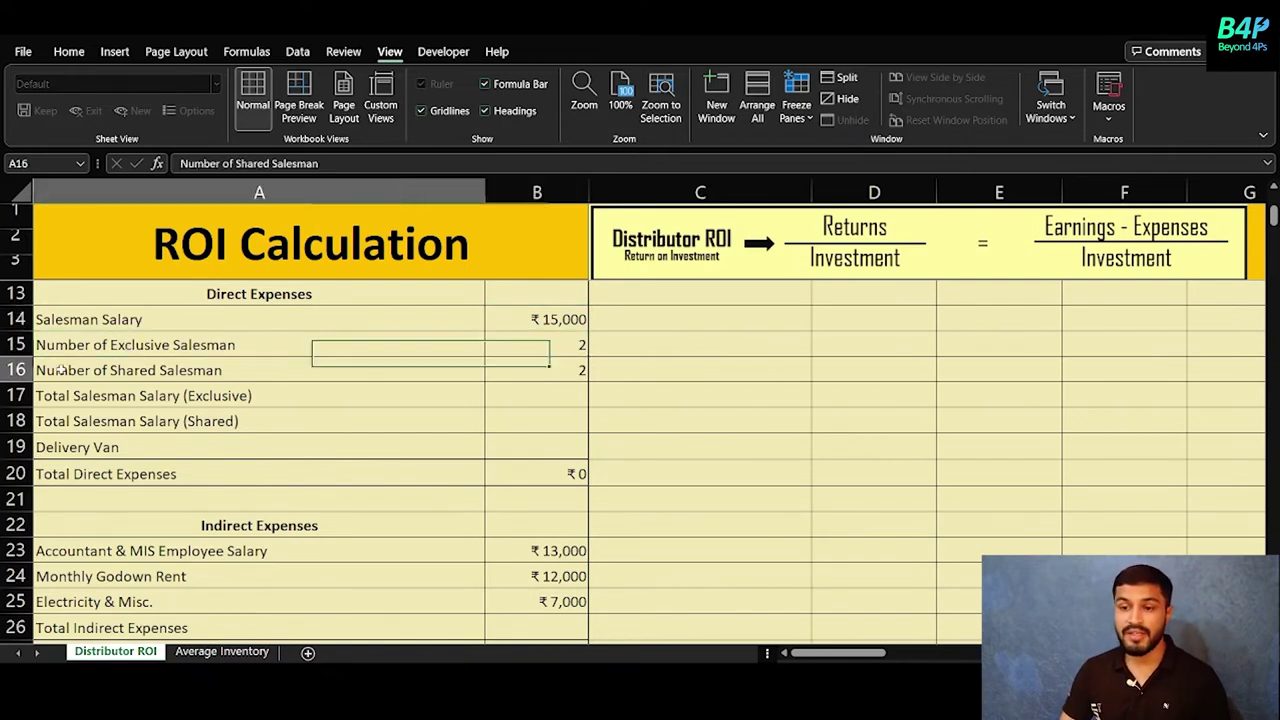
pyautogui.click(574, 370)
pyautogui.click(284, 342)
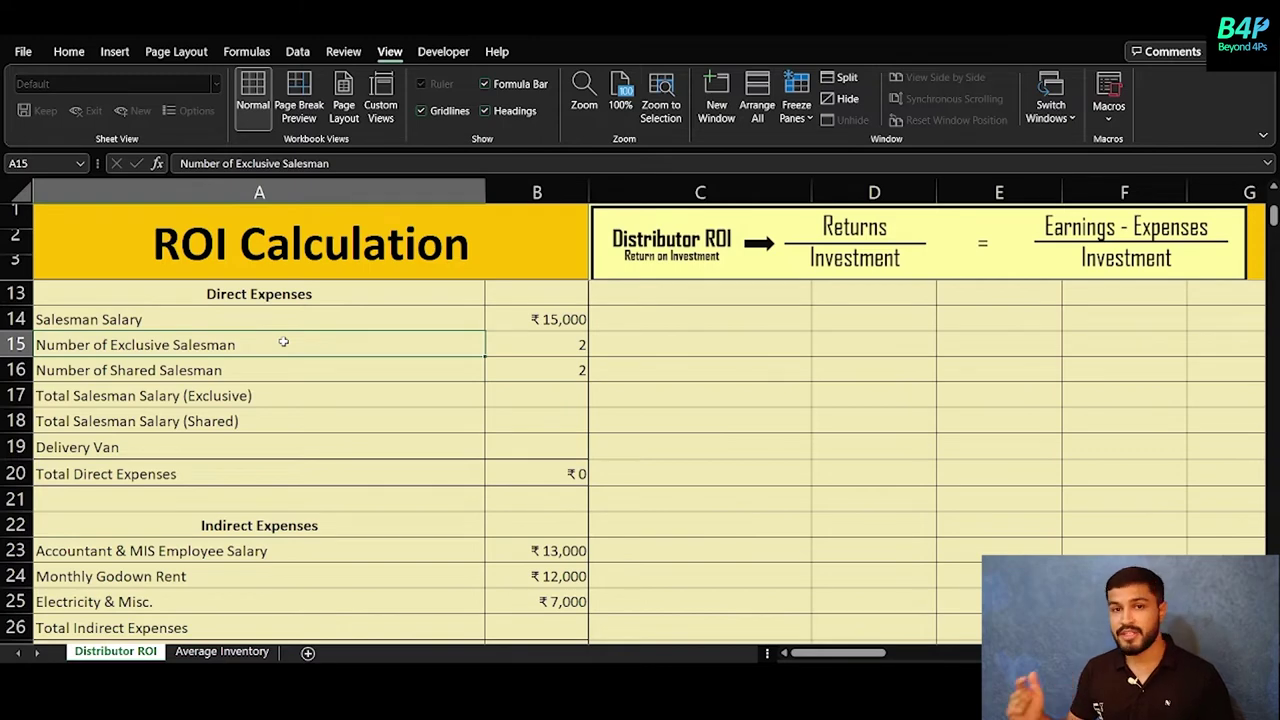
pyautogui.click(287, 364)
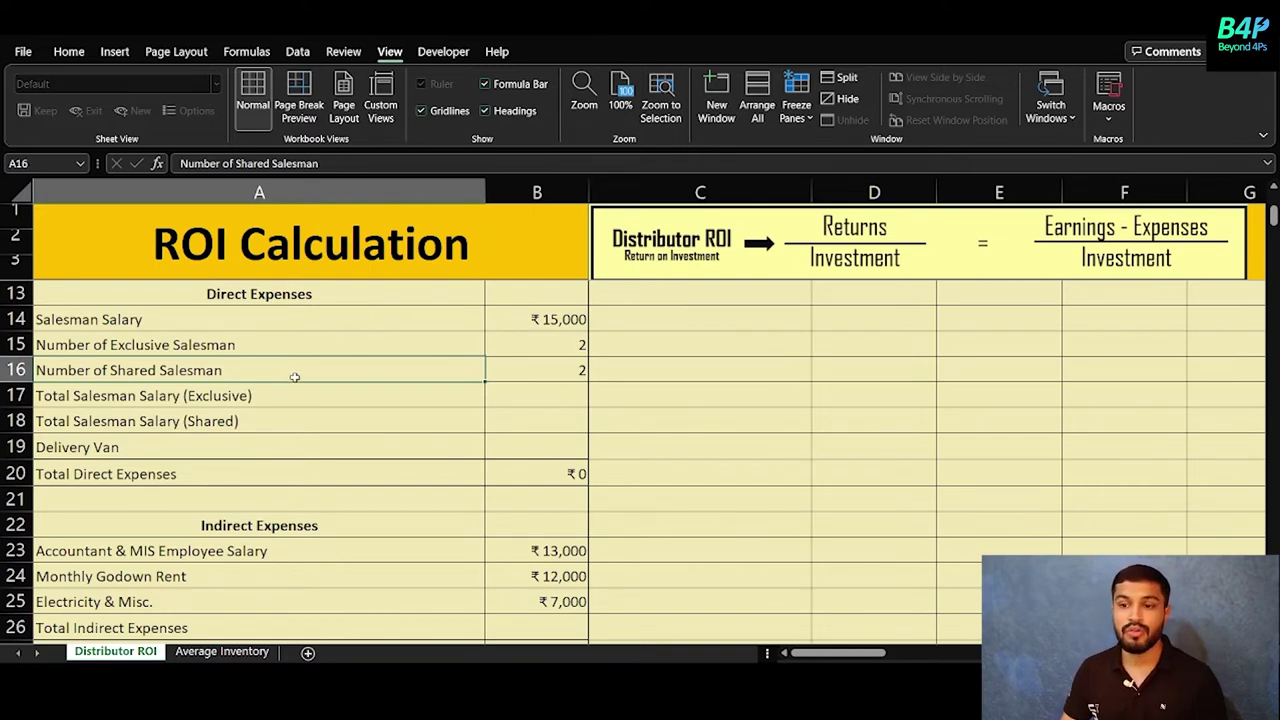
pyautogui.press('Up')
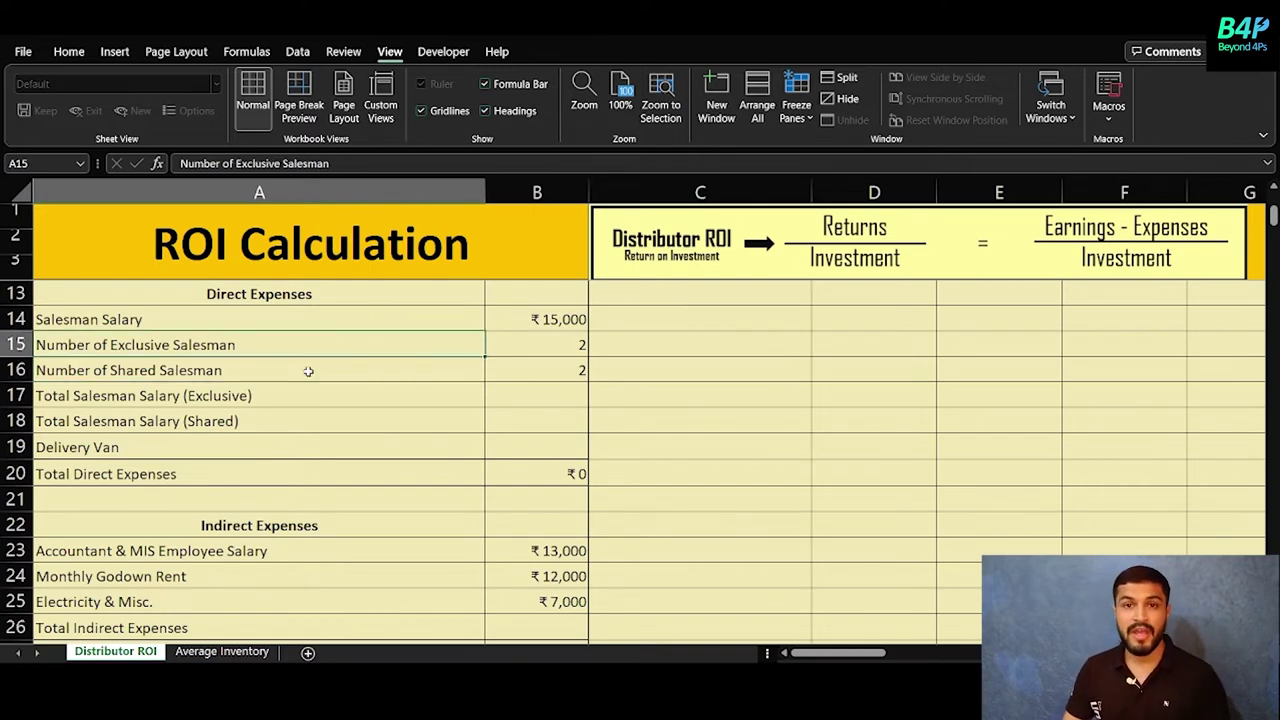
pyautogui.click(557, 346)
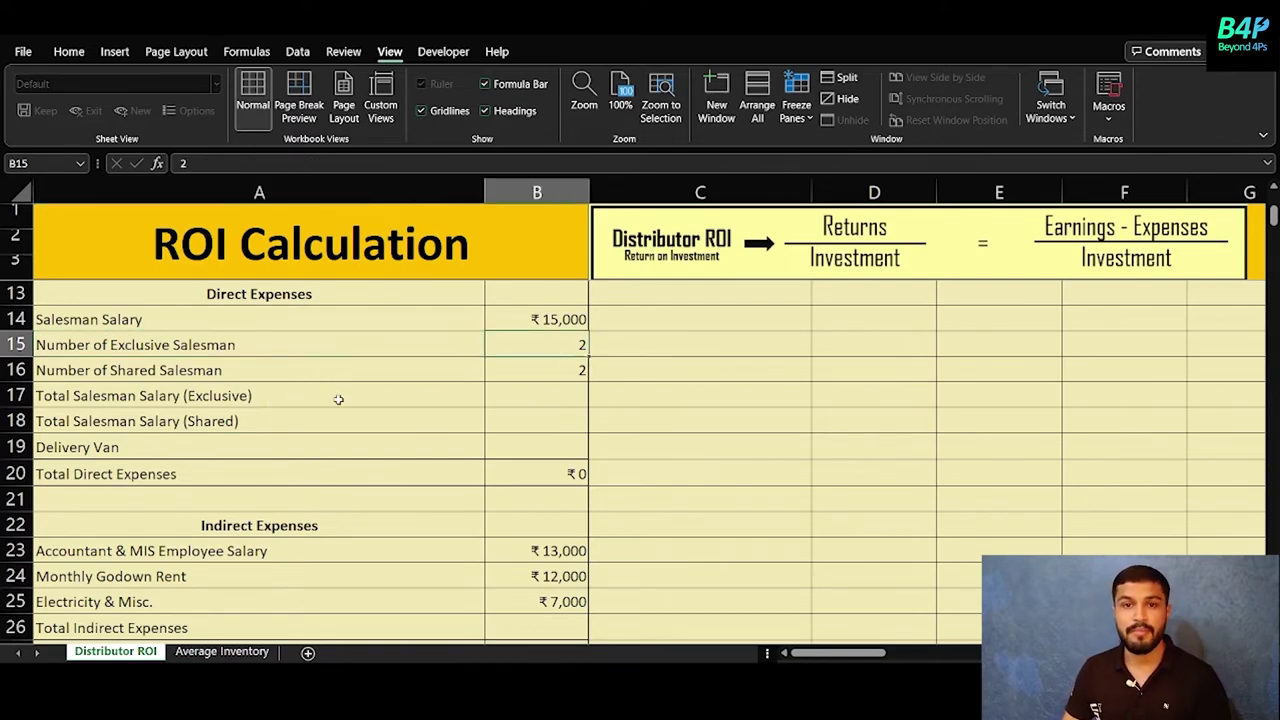
pyautogui.click(517, 398)
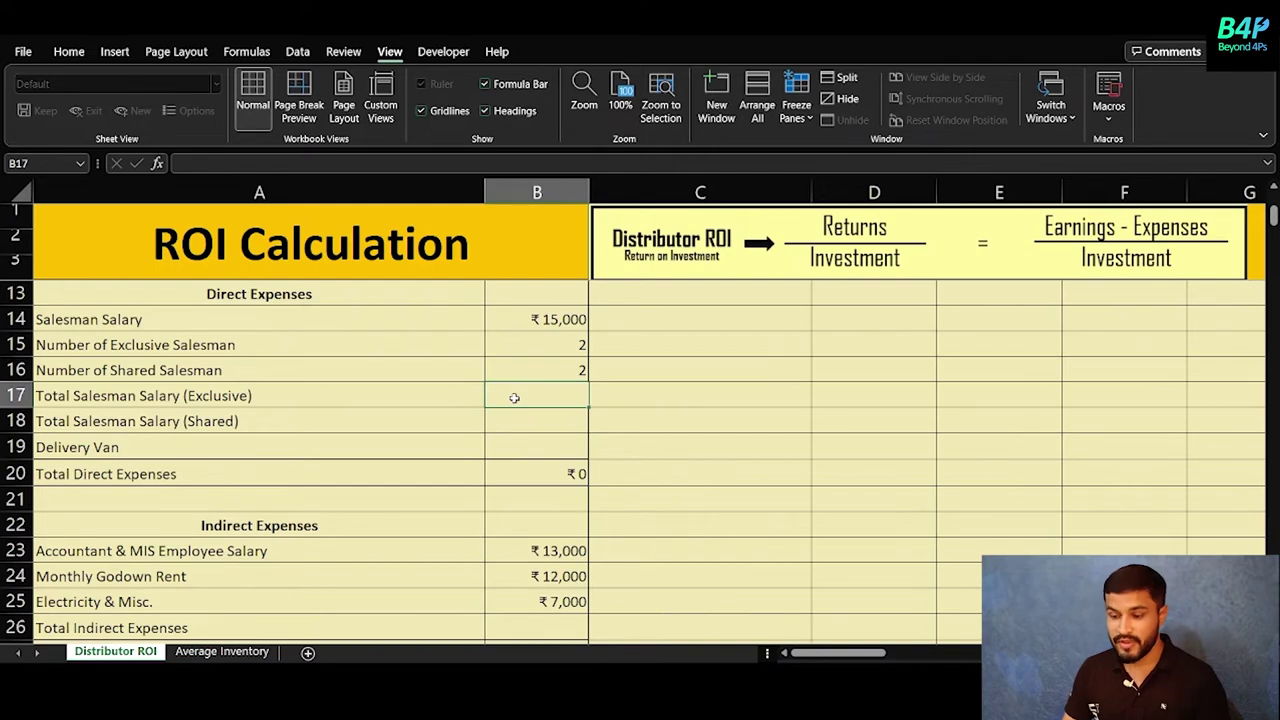
# Compute the exclusive salesman salary total as salary times exclusive salesmen, ₹30,000.
pyautogui.write('=')
pyautogui.click(578, 321)
pyautogui.write('*')
pyautogui.click(580, 346)
pyautogui.press('Return')
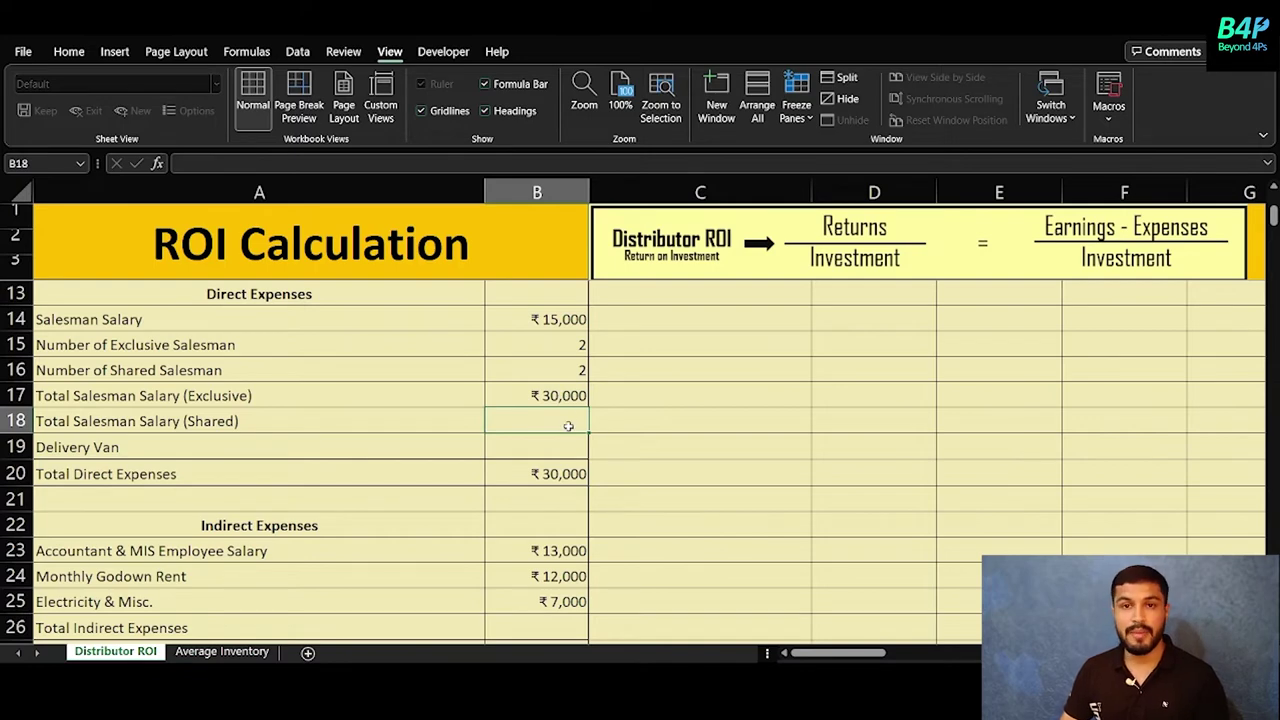
# Enter =(B14*B16)/3 for the shared salesman salary, giving ₹10,000.
pyautogui.press('Down')
pyautogui.press('Down')
pyautogui.press('Right')
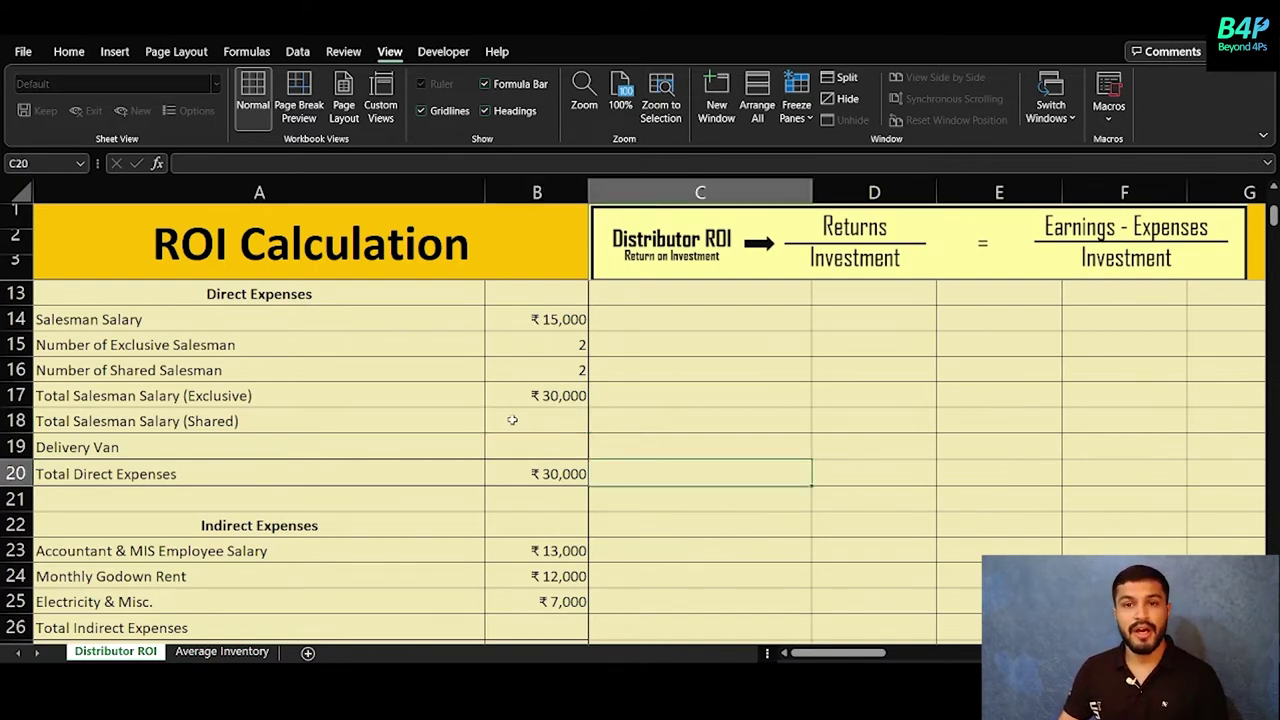
pyautogui.doubleClick(512, 420)
pyautogui.write('=(')
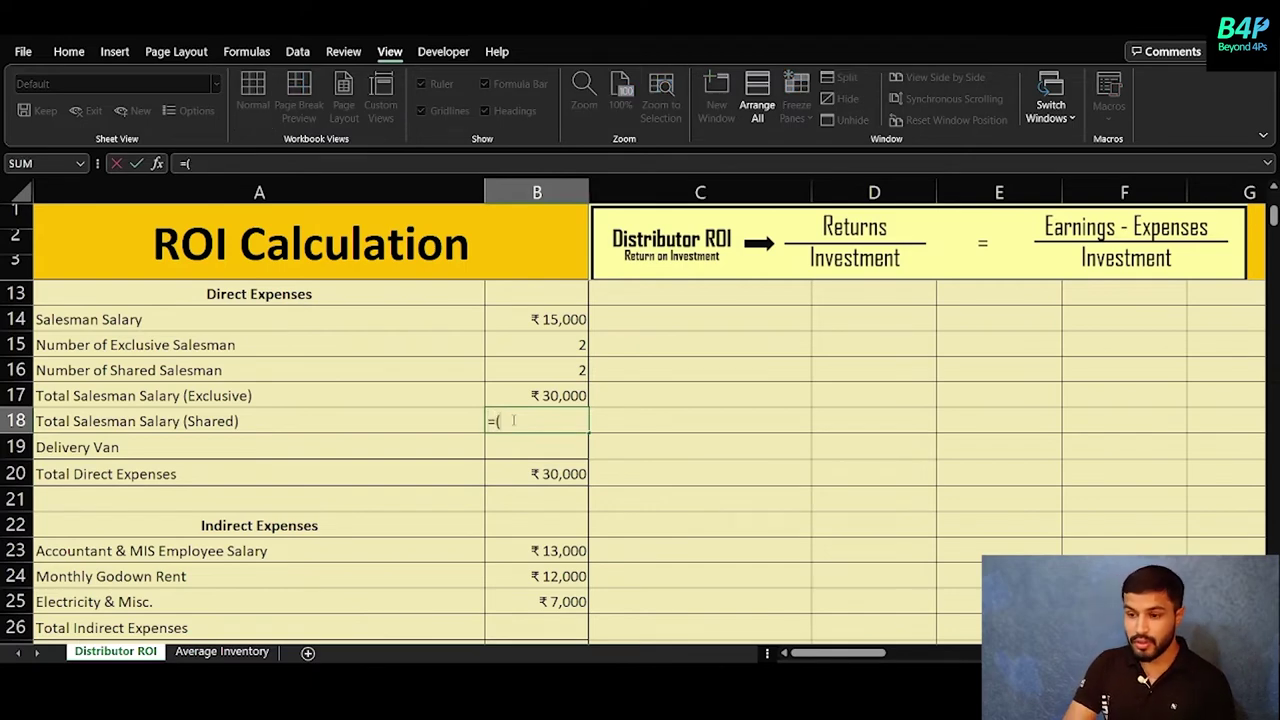
pyautogui.click(551, 313)
pyautogui.write('*')
pyautogui.click(552, 371)
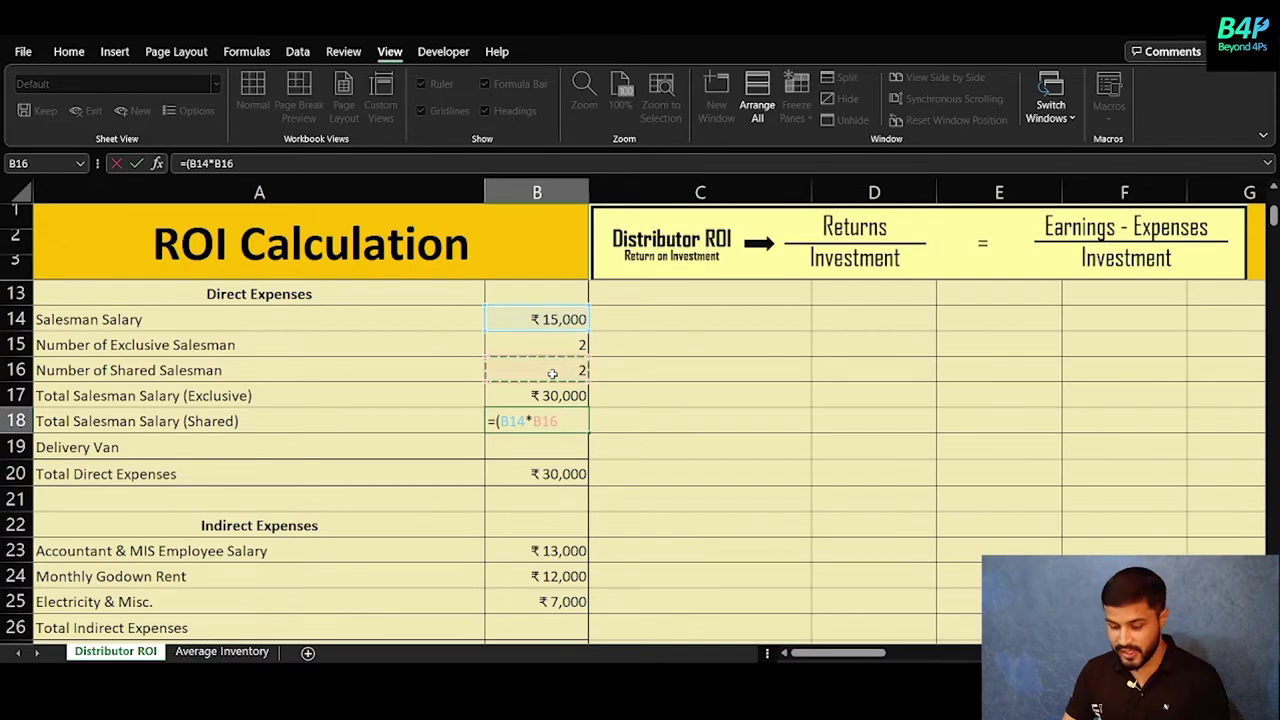
pyautogui.write(')/')
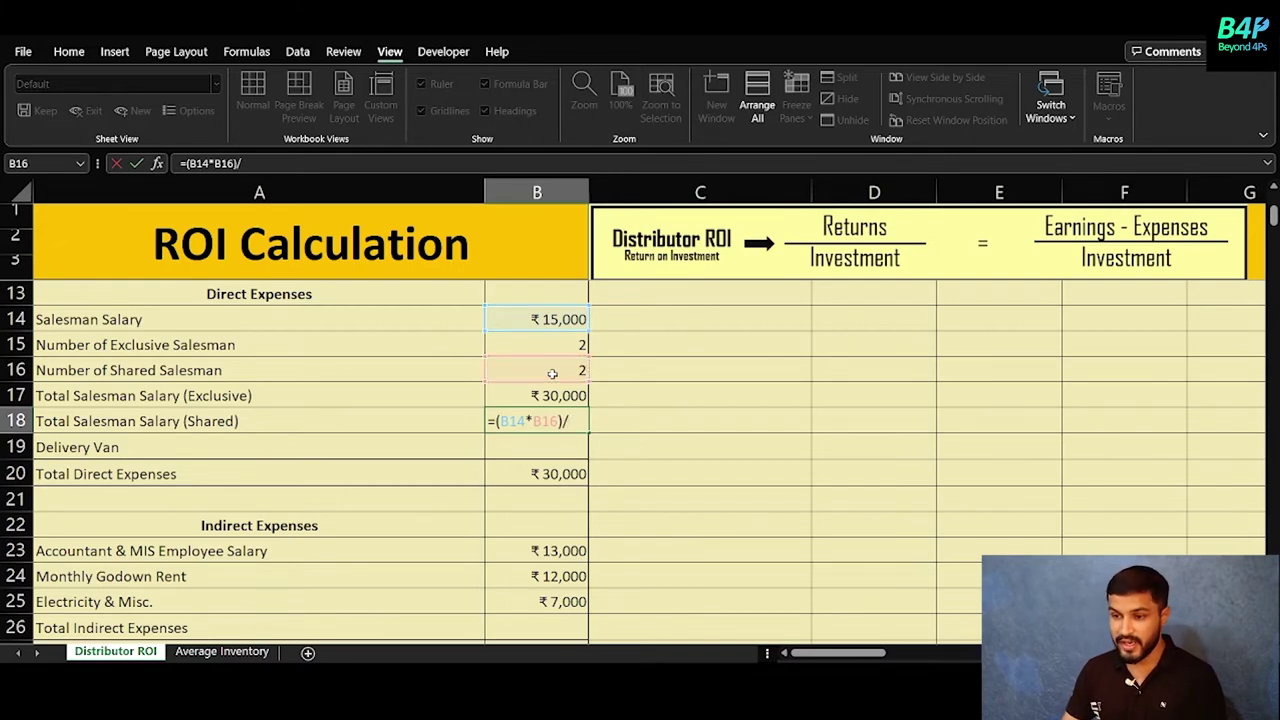
pyautogui.write('3')
pyautogui.press('Return')
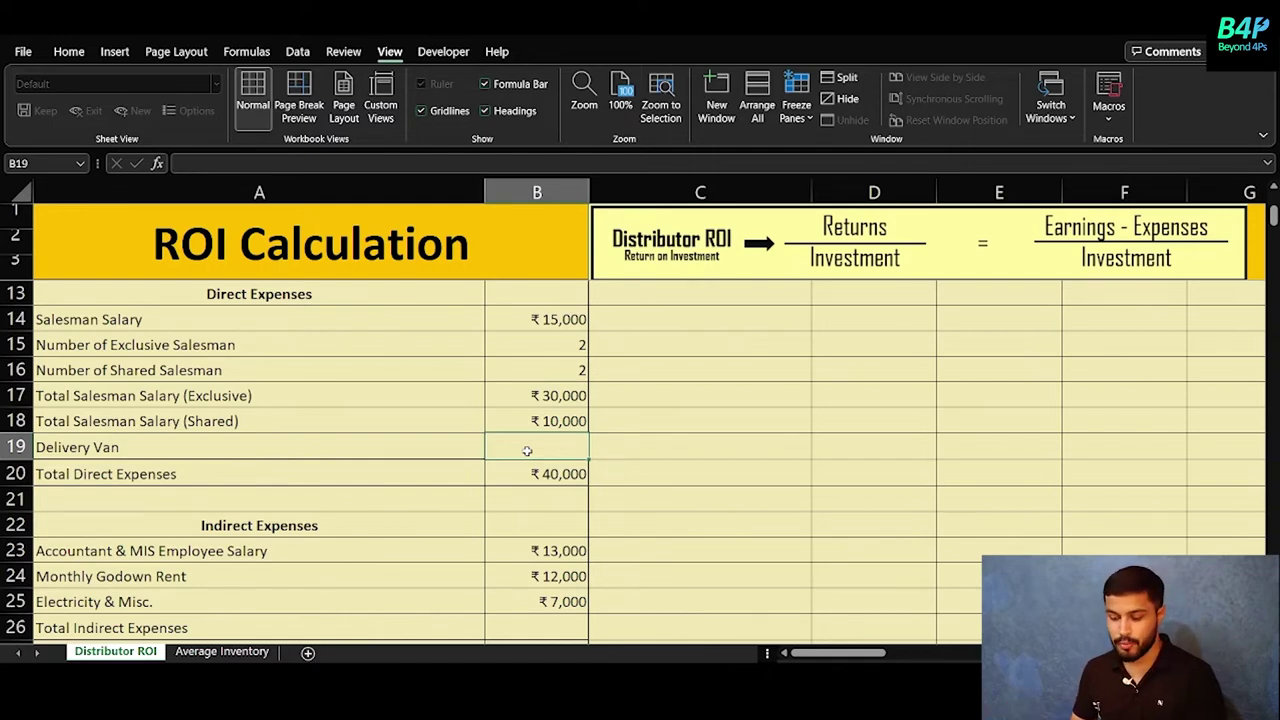
# Set the delivery van cost to 15000 and confirm Total Direct Expenses reaches ₹55,000.
pyautogui.write('=15000')
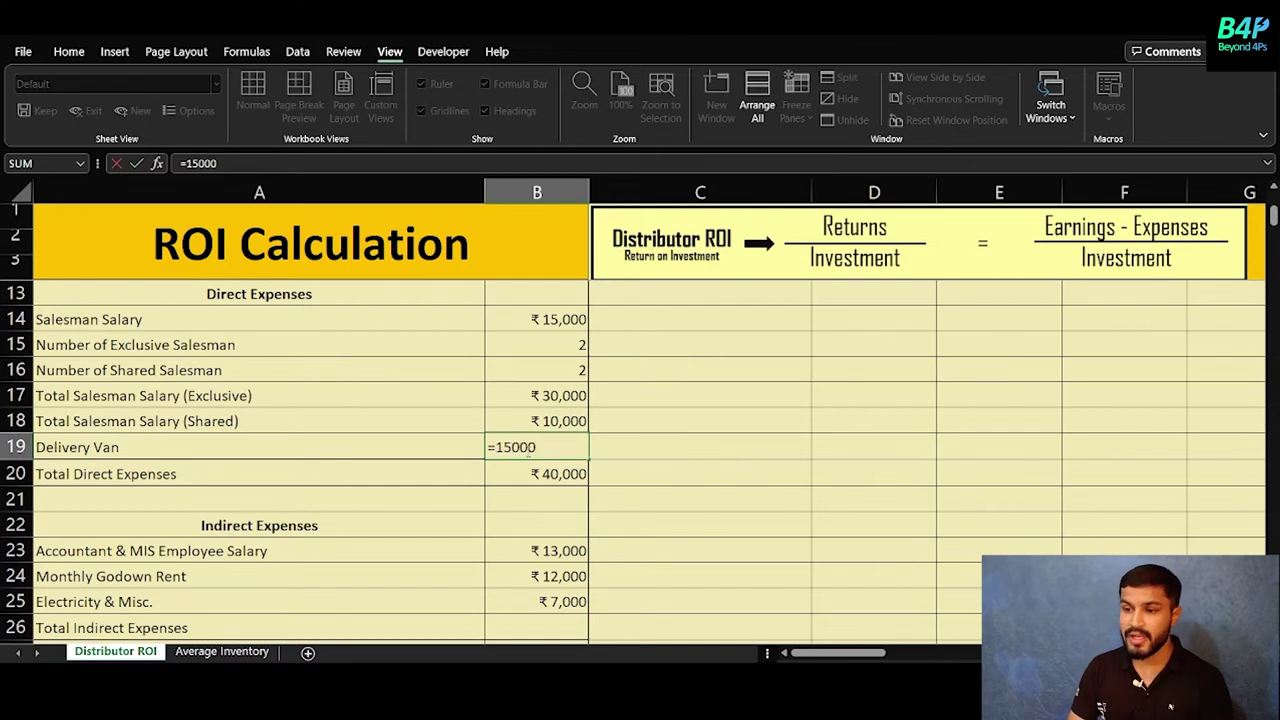
pyautogui.press('Return')
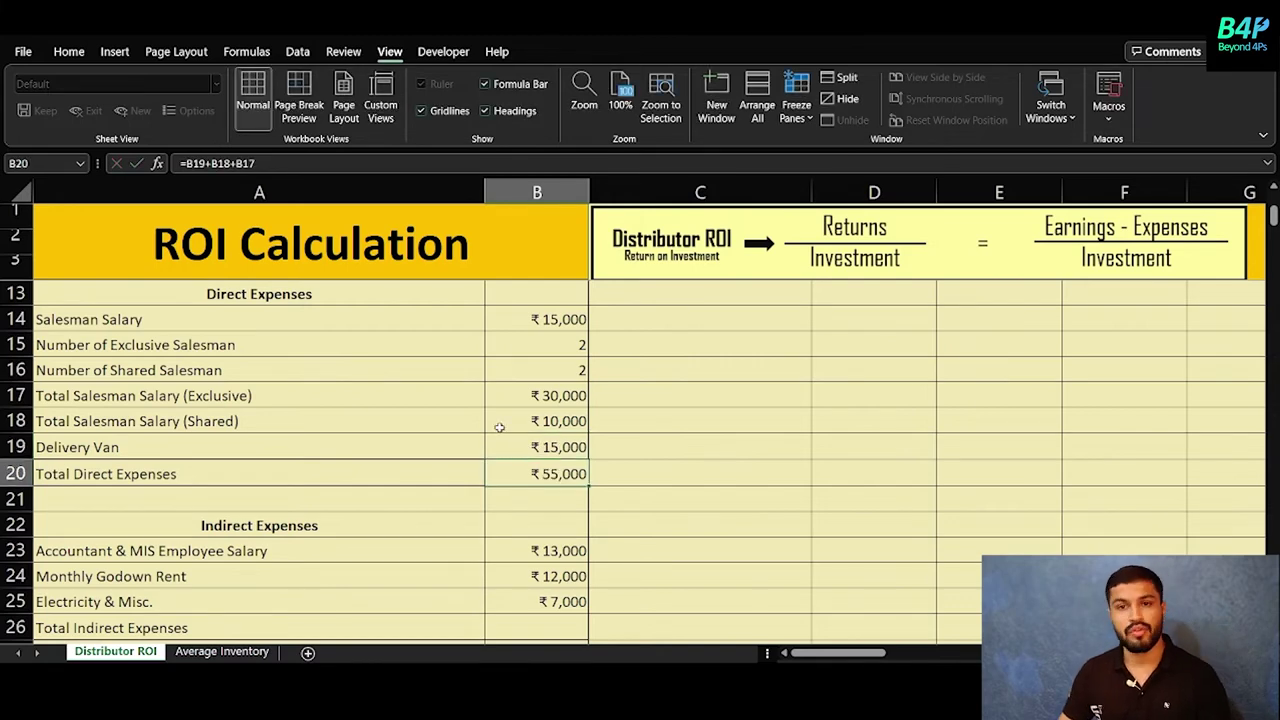
pyautogui.moveTo(572, 400); pyautogui.dragTo(560, 450)
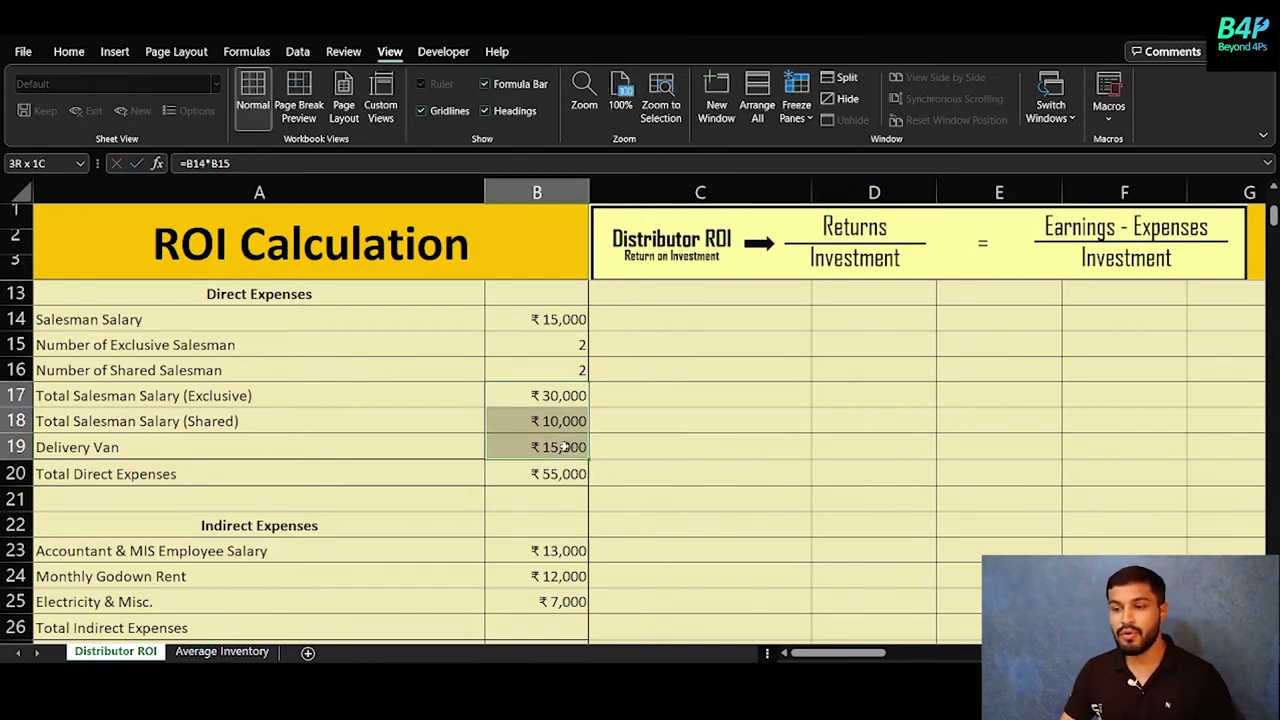
pyautogui.click(600, 452)
pyautogui.click(549, 452)
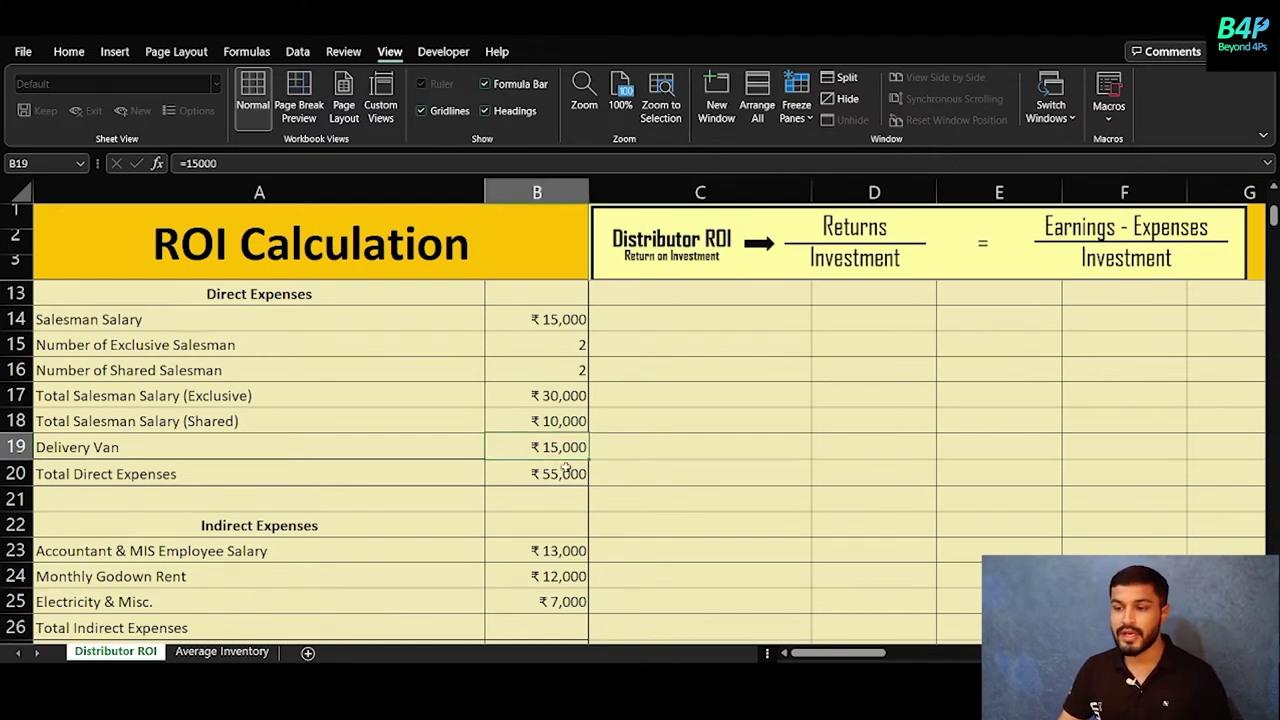
pyautogui.doubleClick(563, 476)
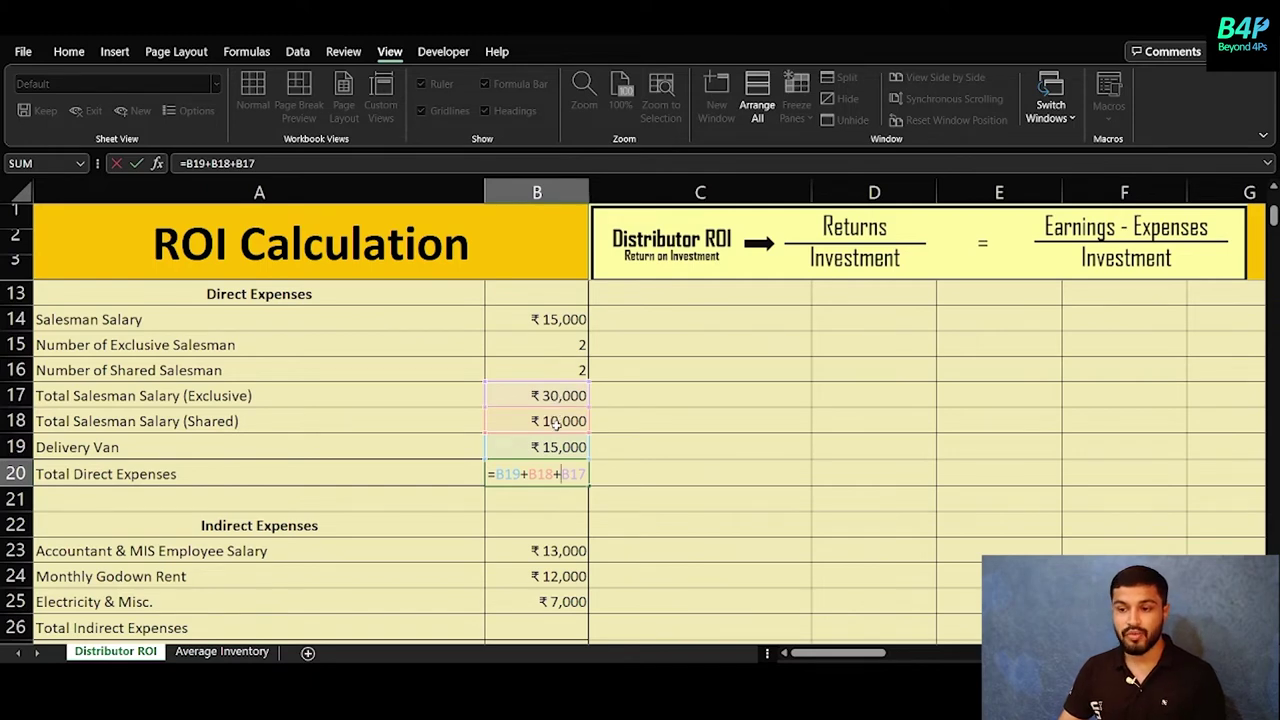
pyautogui.press('Return')
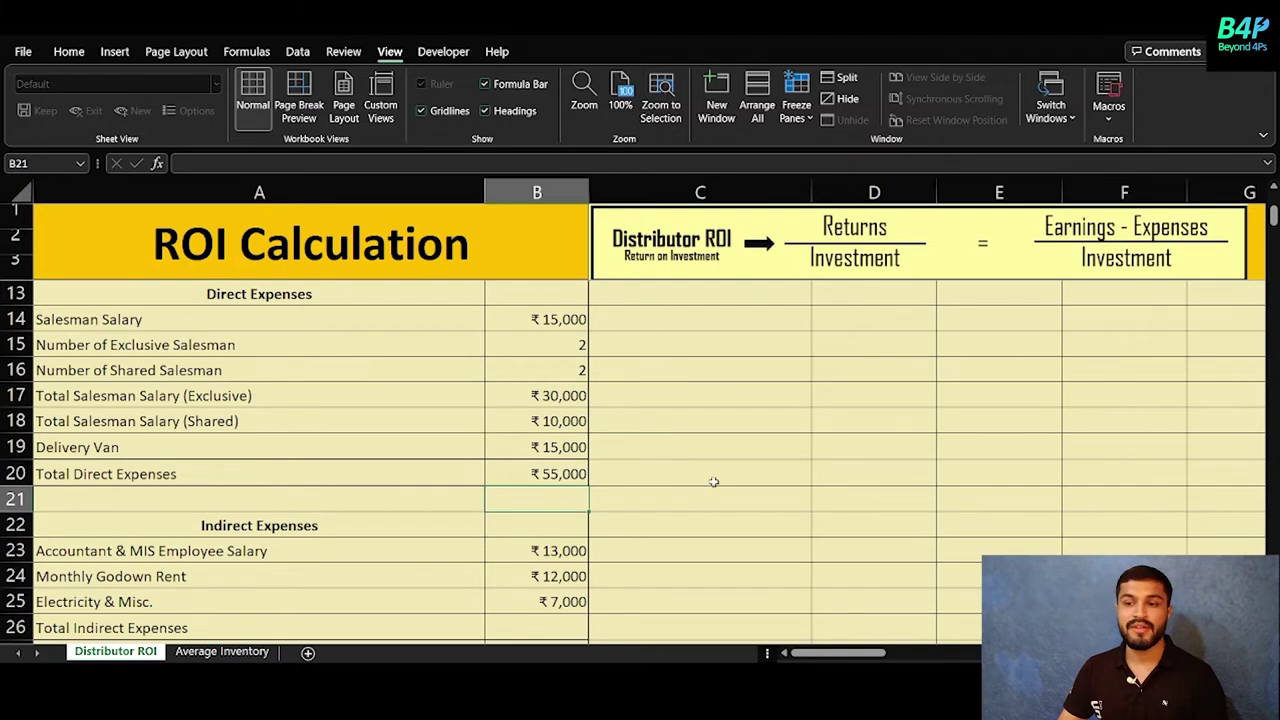
pyautogui.scroll(-2, 714, 480)
pyautogui.click(470, 466)
pyautogui.scroll(1, 517, 460)
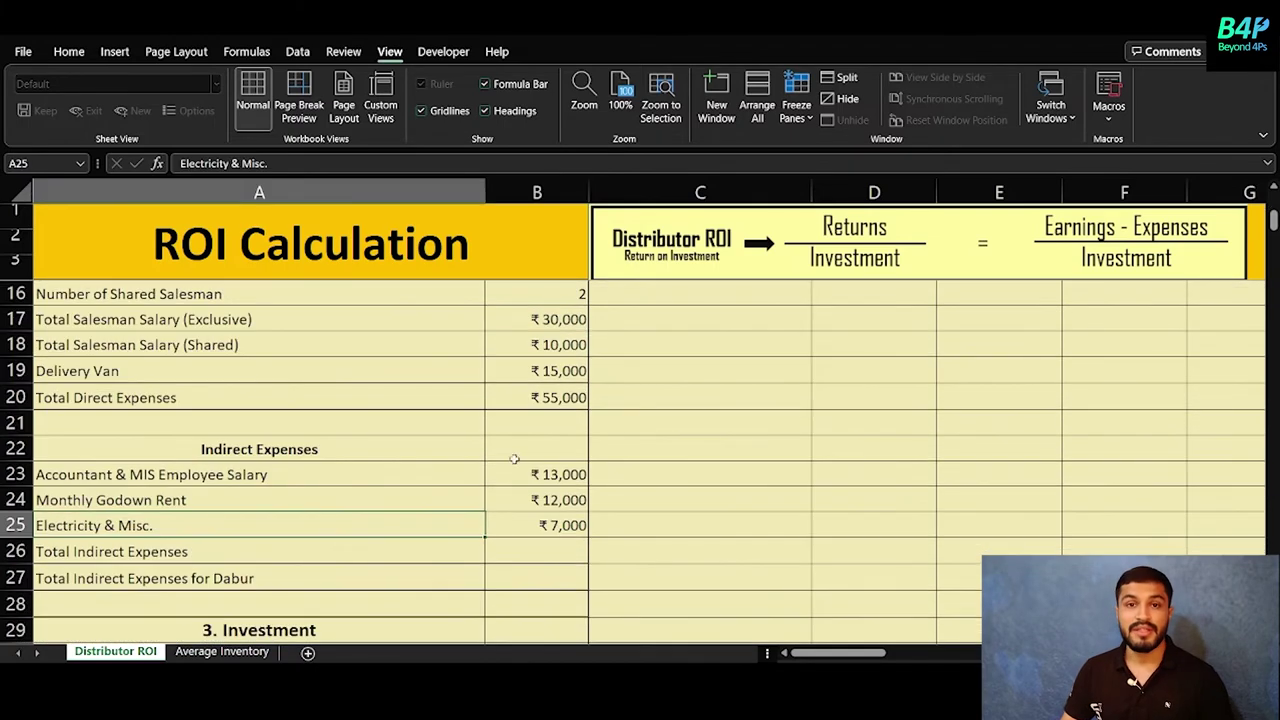
pyautogui.click(201, 451)
pyautogui.click(187, 481)
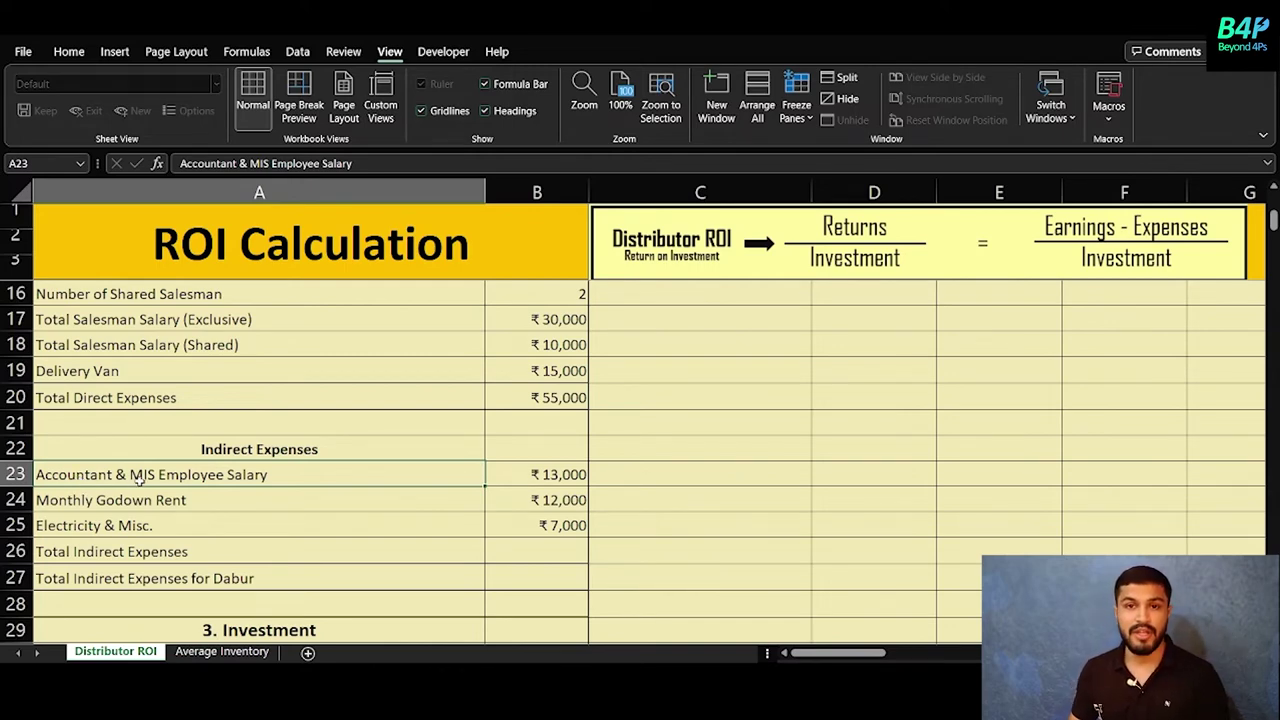
pyautogui.click(562, 478)
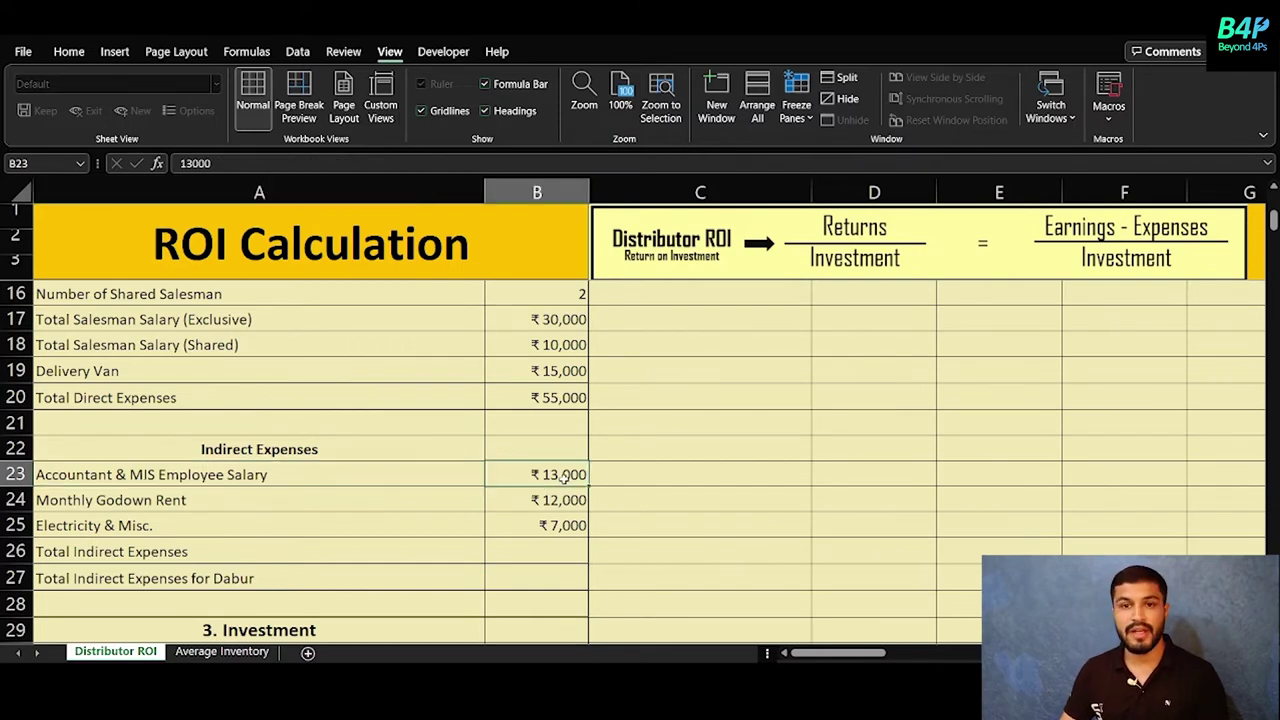
pyautogui.click(319, 510)
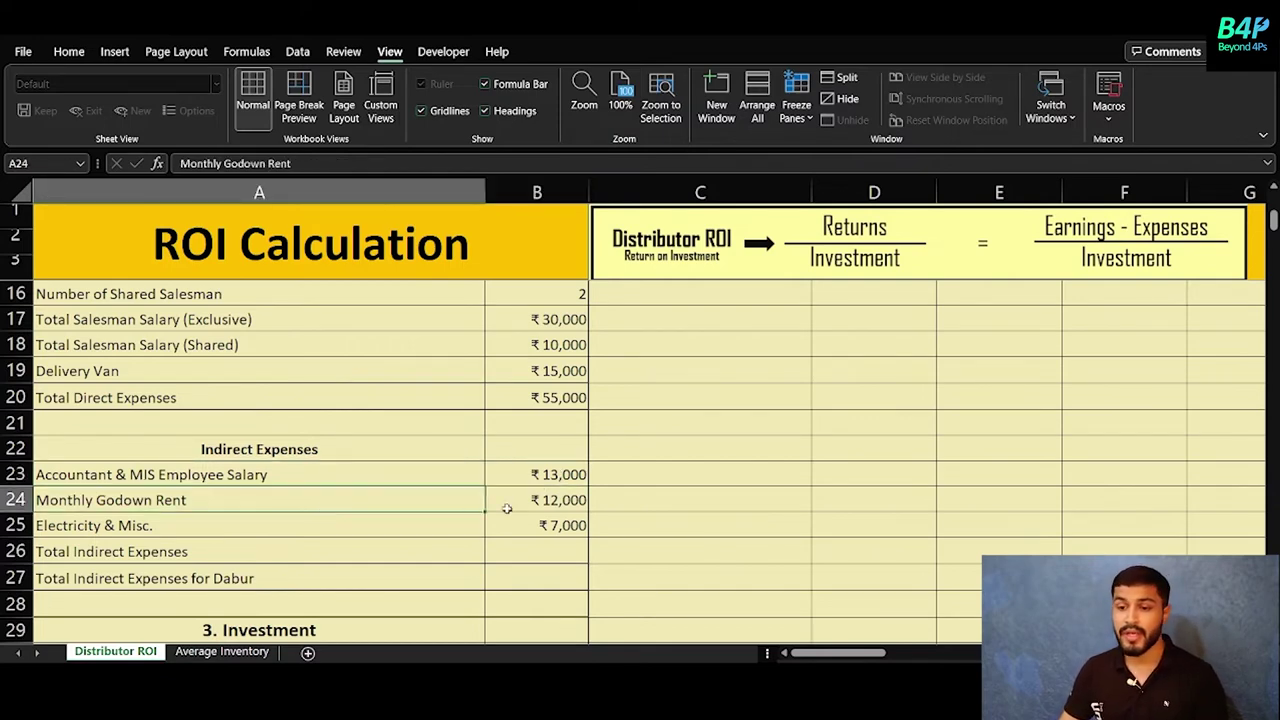
pyautogui.click(566, 508)
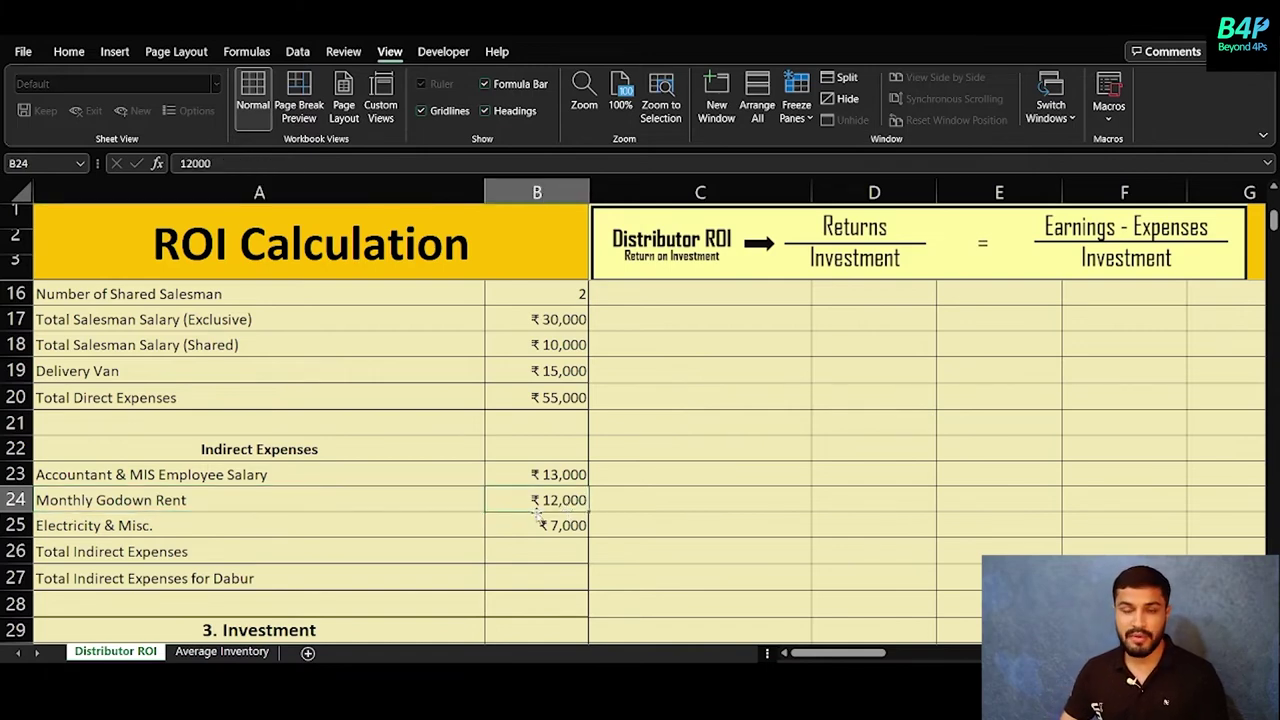
pyautogui.click(228, 524)
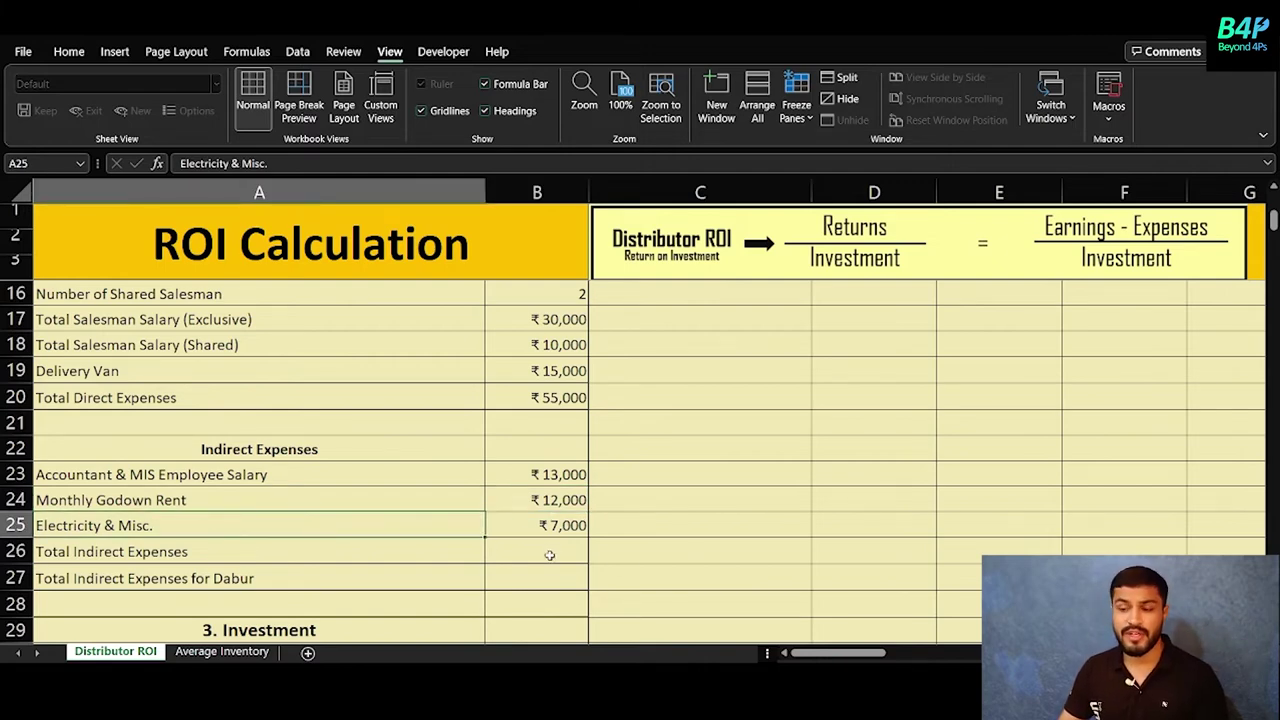
pyautogui.click(549, 555)
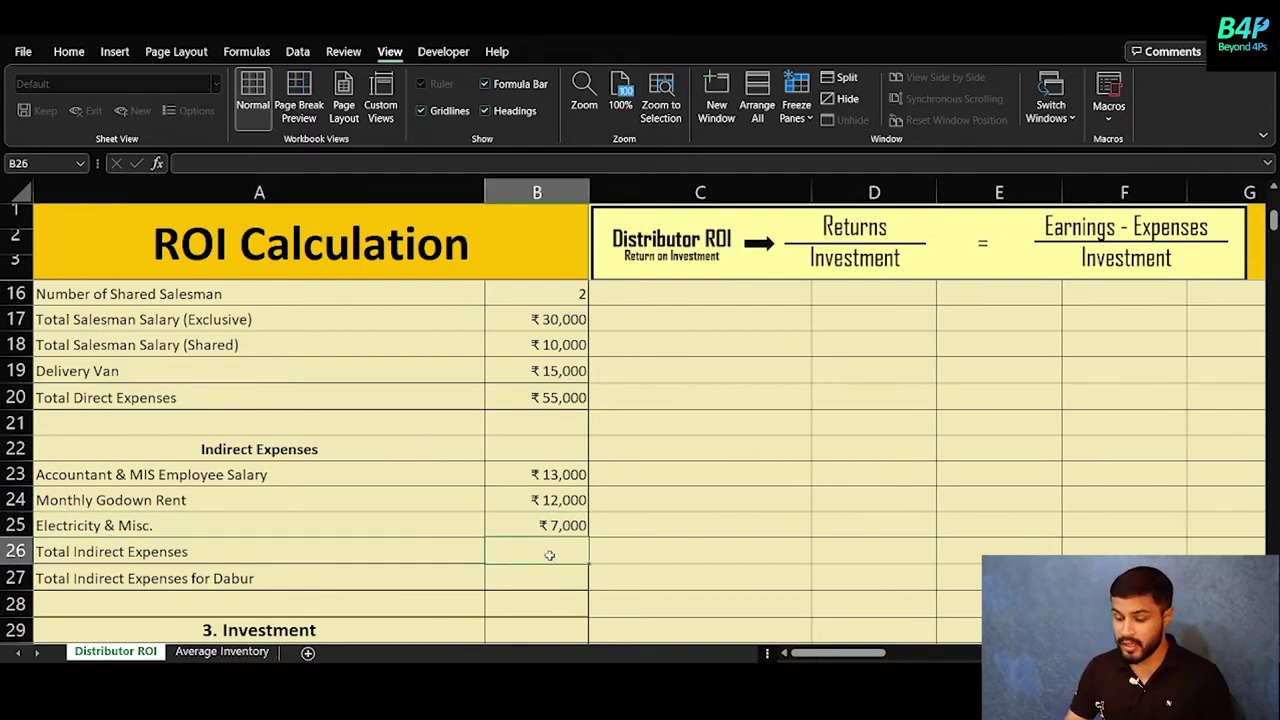
# Total the indirect expenses with =SUM(B23:B25) for ₹32,000, then recheck Dabur's share in B8.
pyautogui.write('=')
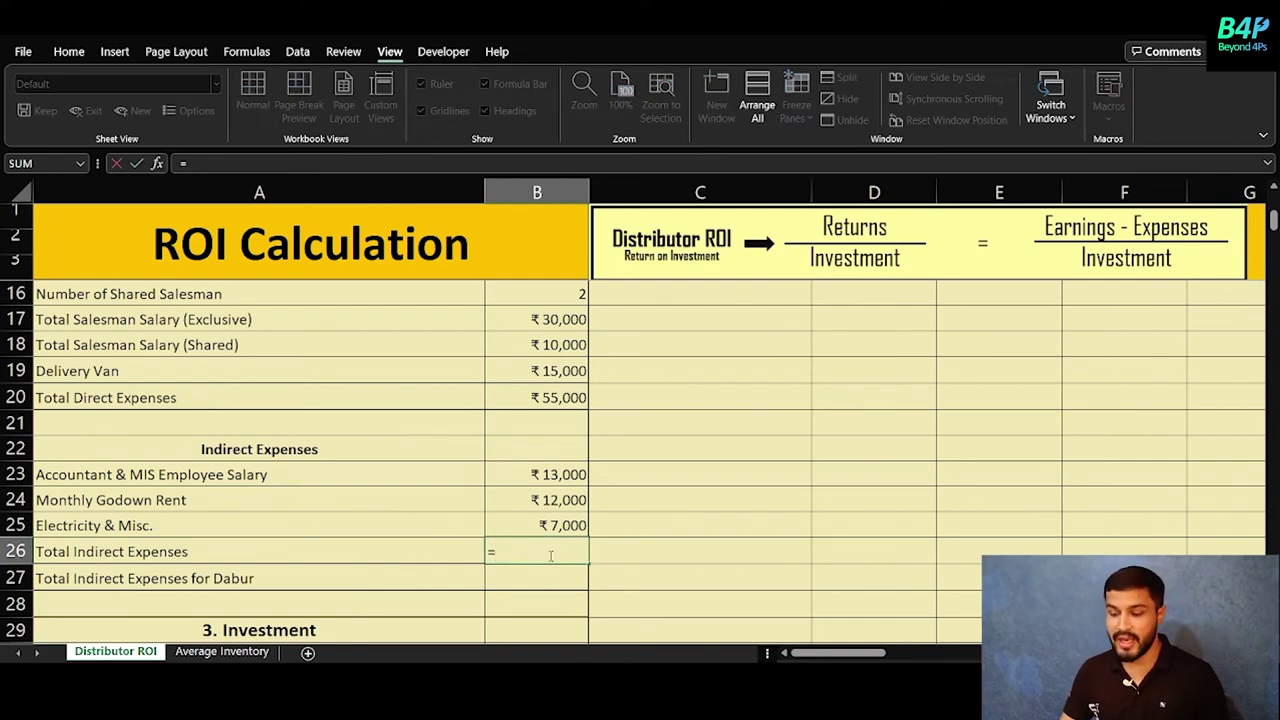
pyautogui.write('su')
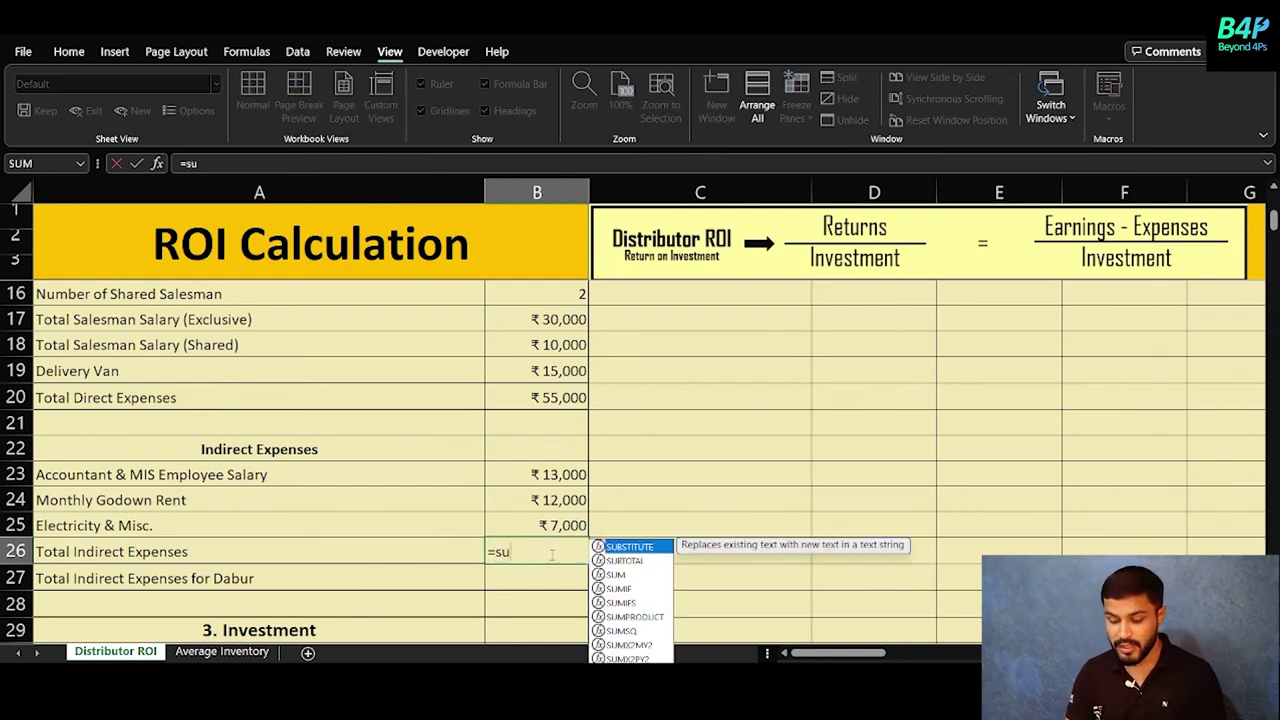
pyautogui.write('m')
pyautogui.press('Tab')
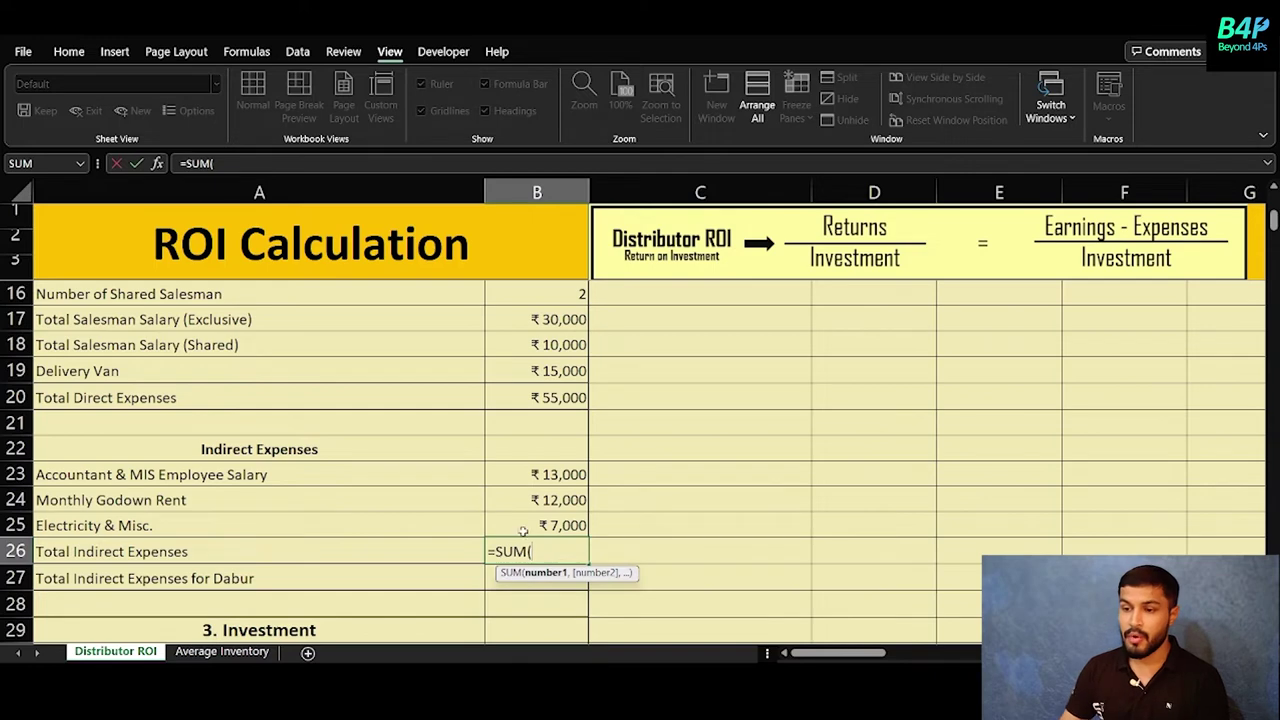
pyautogui.moveTo(532, 476); pyautogui.dragTo(540, 525)
pyautogui.press('Return')
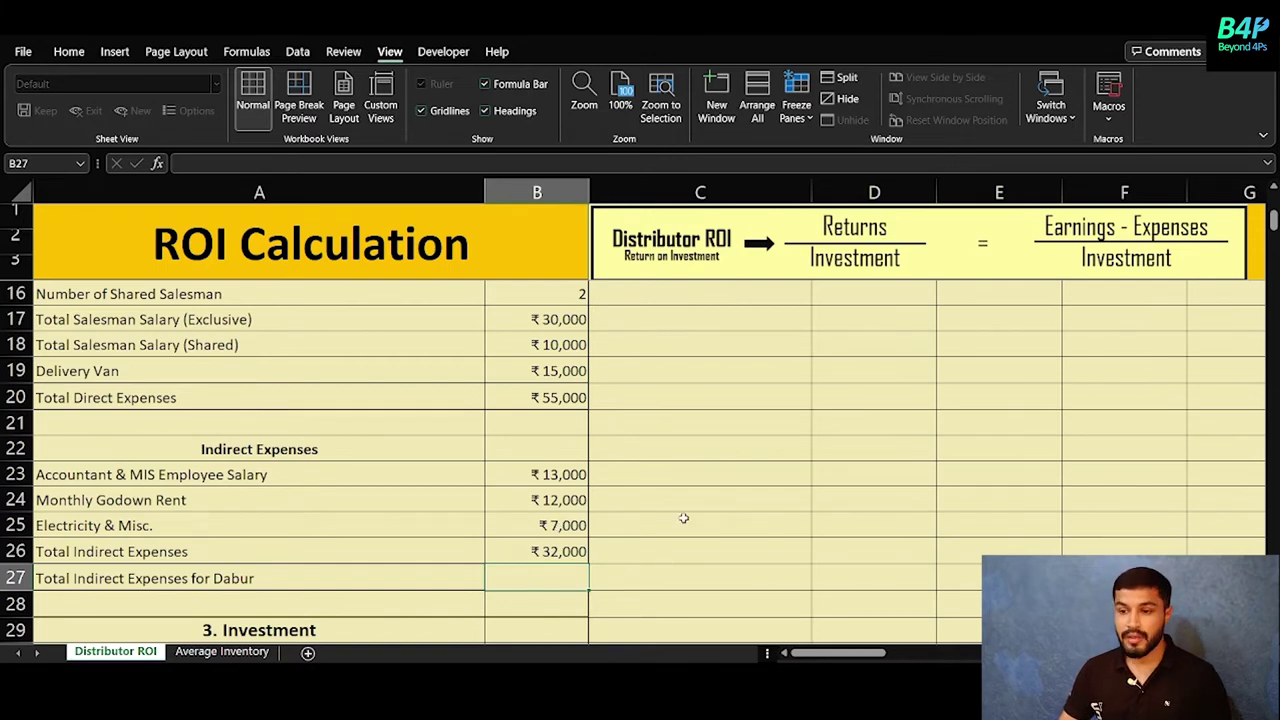
pyautogui.click(536, 551)
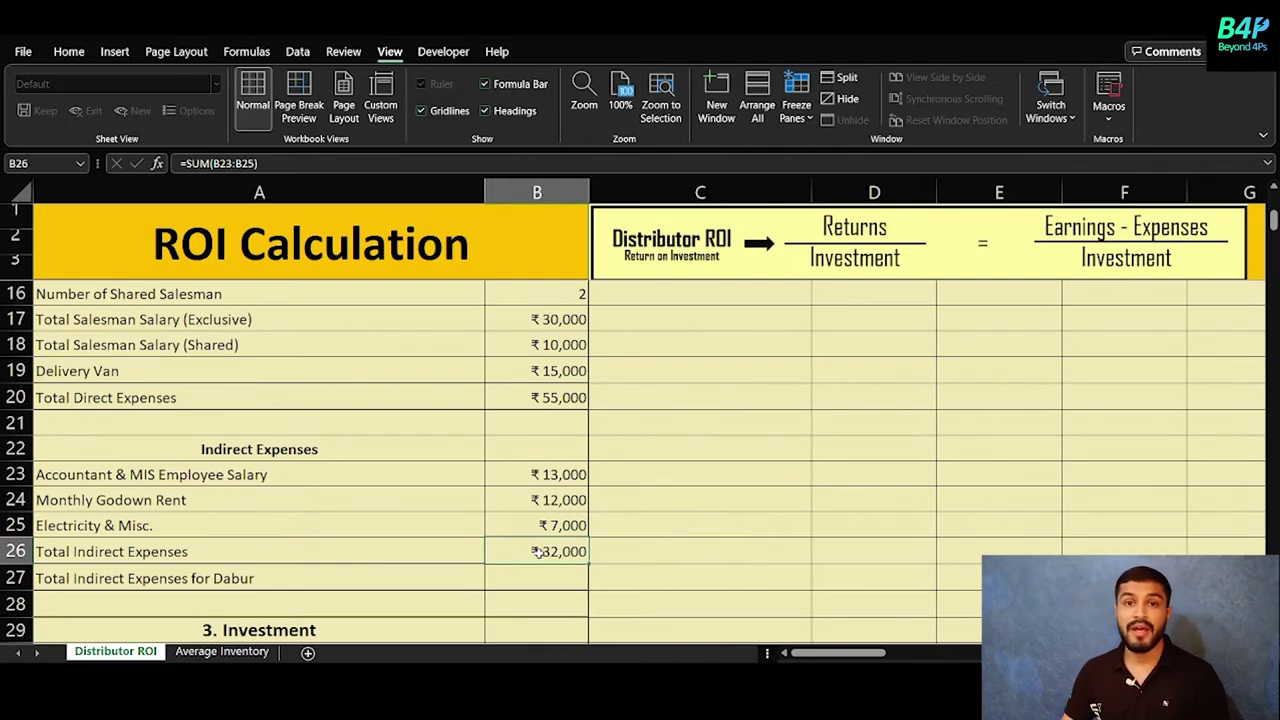
pyautogui.scroll(4, 536, 553)
pyautogui.click(571, 399)
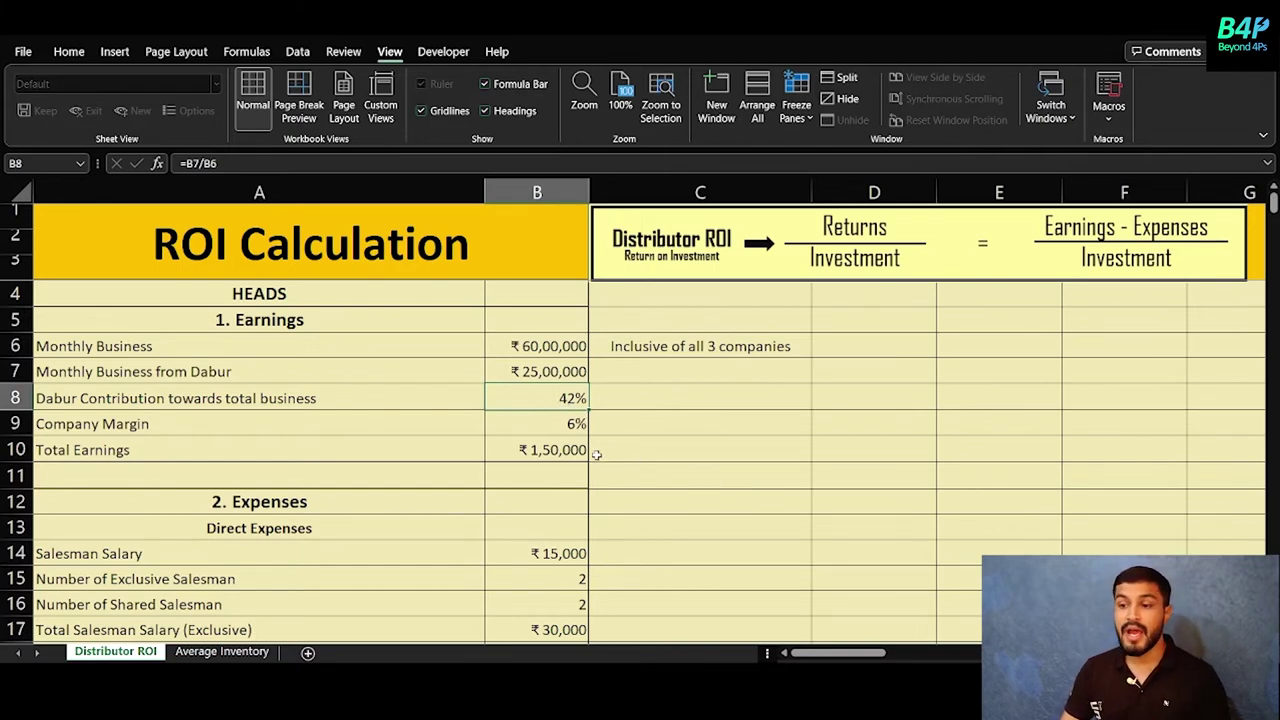
# Enter =B26*42% as Dabur's indirect expense share, giving ₹13,440.
pyautogui.scroll(-5, 600, 455)
pyautogui.moveTo(560, 399); pyautogui.dragTo(560, 476)
pyautogui.click(843, 450)
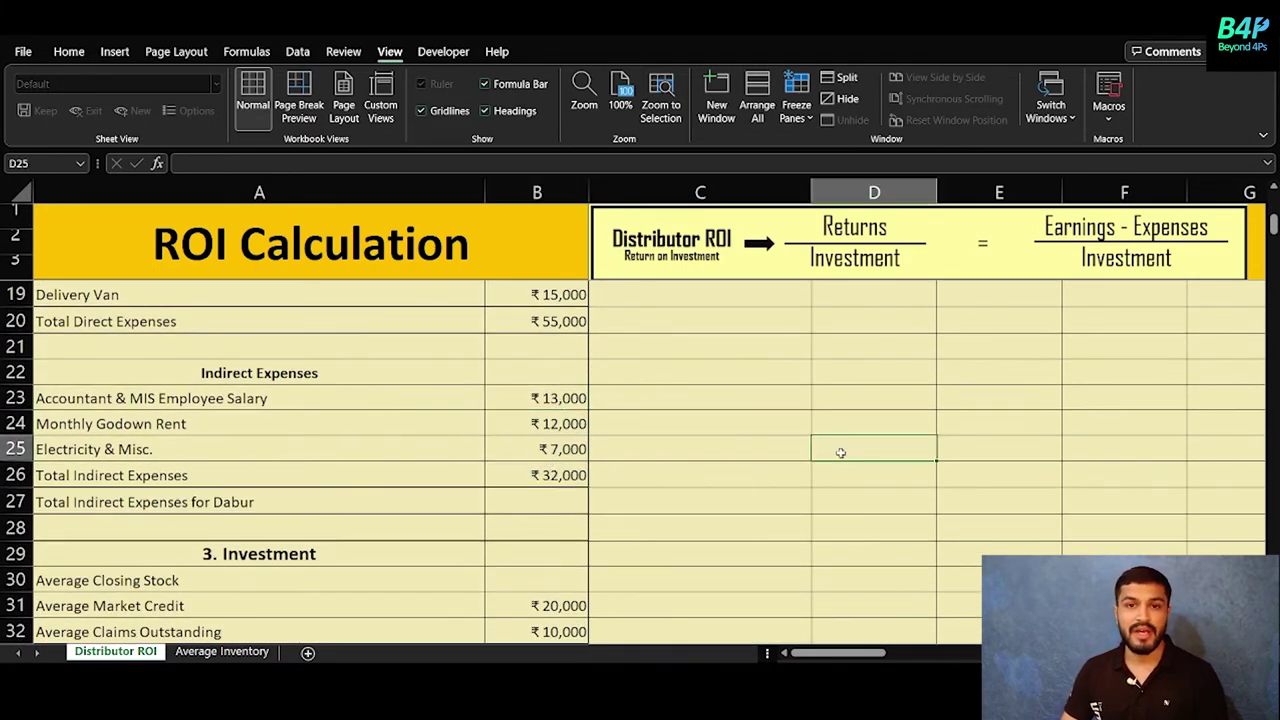
pyautogui.click(557, 502)
pyautogui.write('=')
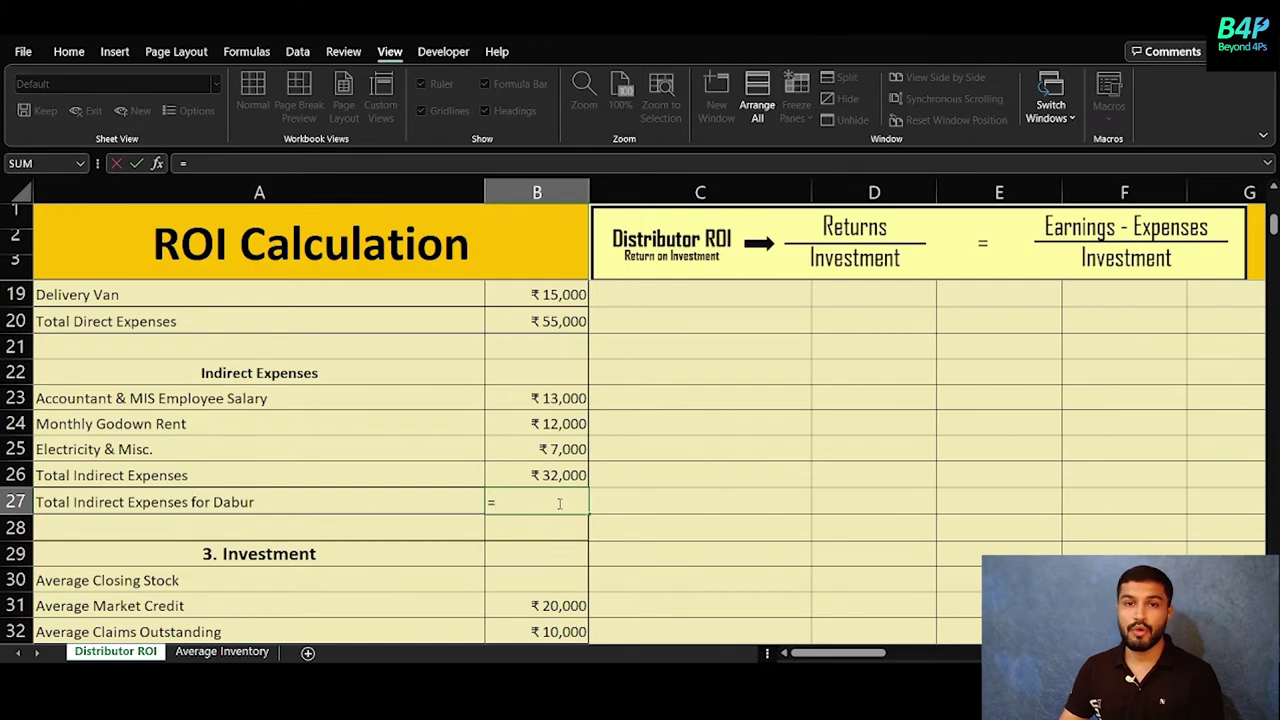
pyautogui.click(549, 476)
pyautogui.write('*')
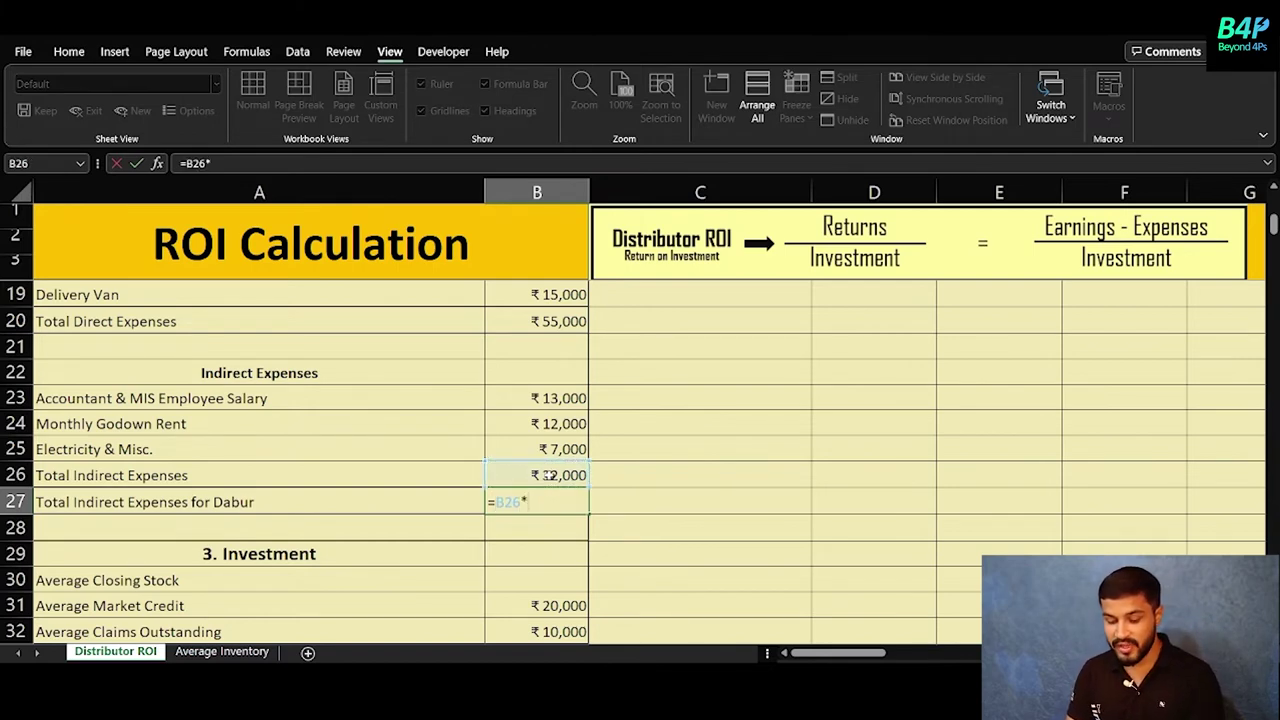
pyautogui.write('42%')
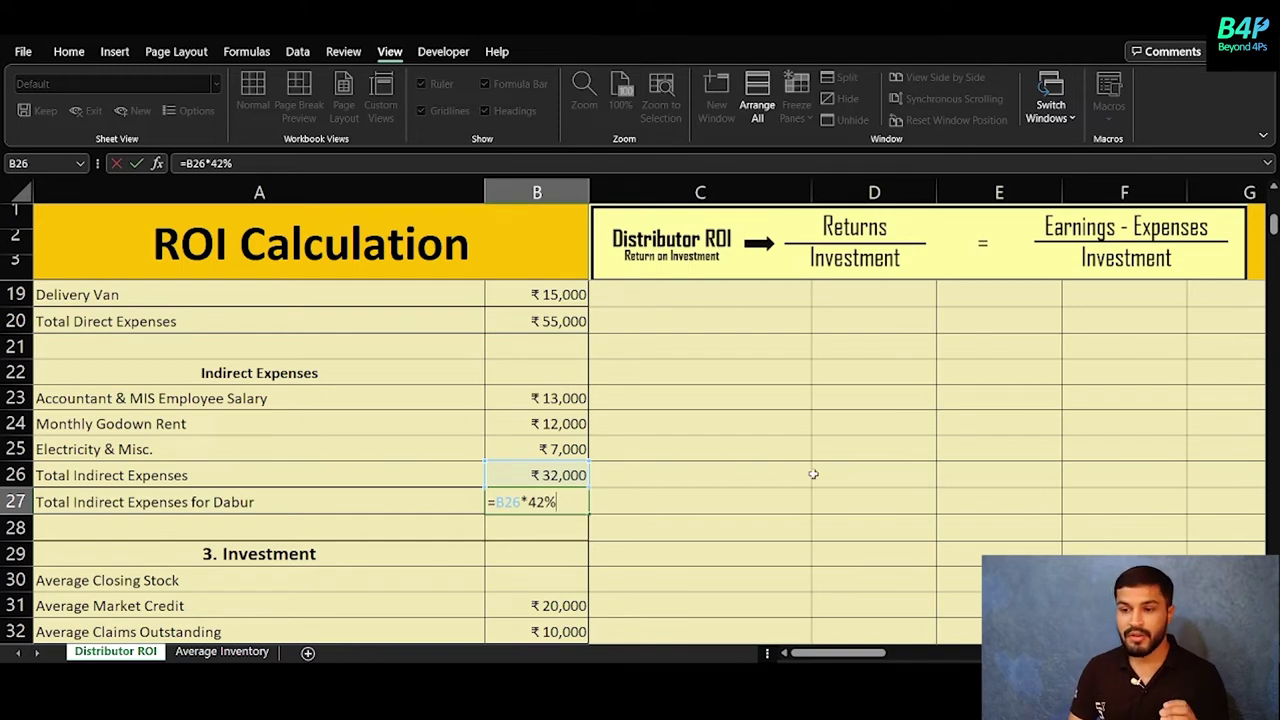
pyautogui.press('Return')
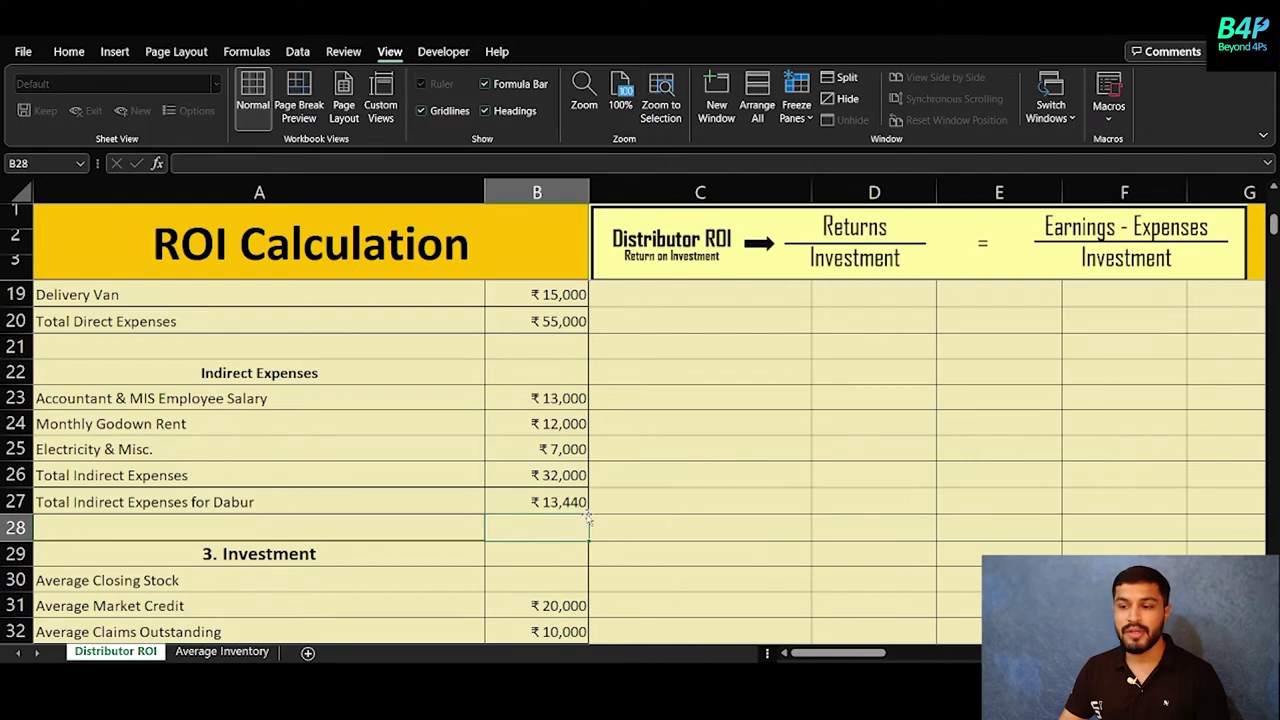
pyautogui.scroll(-1, 696, 496)
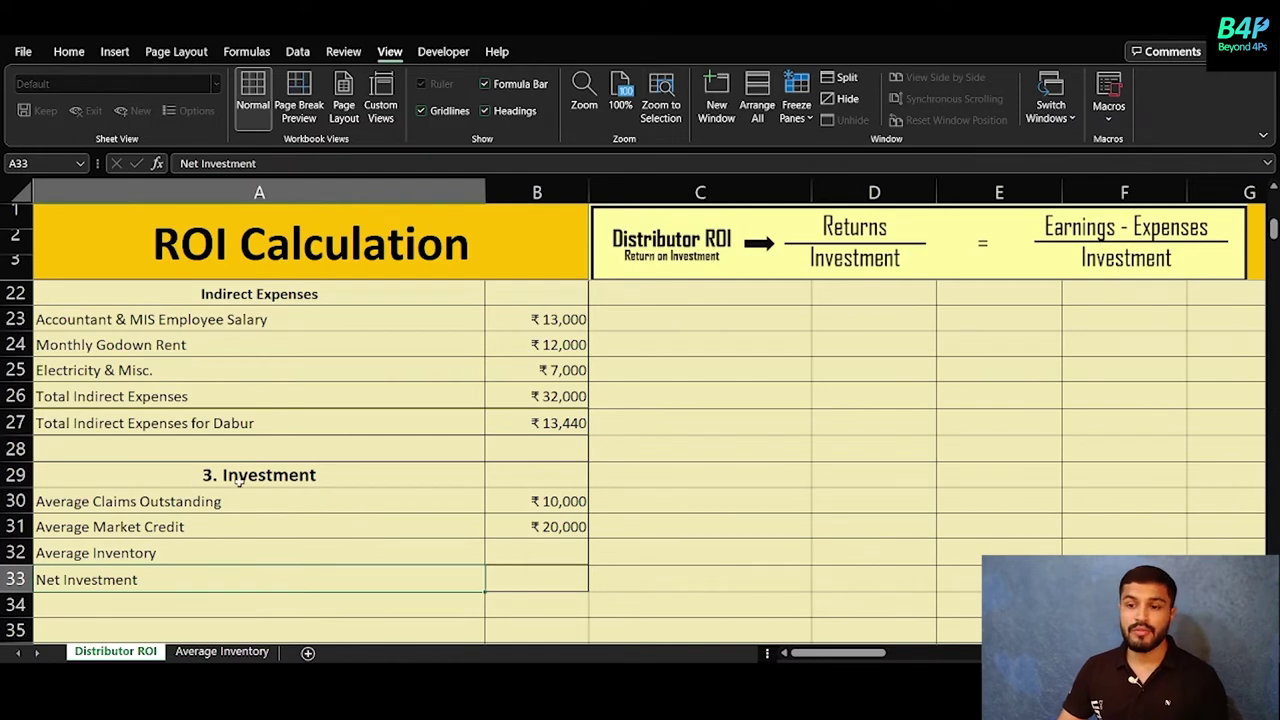
# Review the ₹10,000 claims outstanding, ₹20,000 market credit and the empty Average Inventory cell.
pyautogui.moveTo(143, 505); pyautogui.dragTo(507, 497)
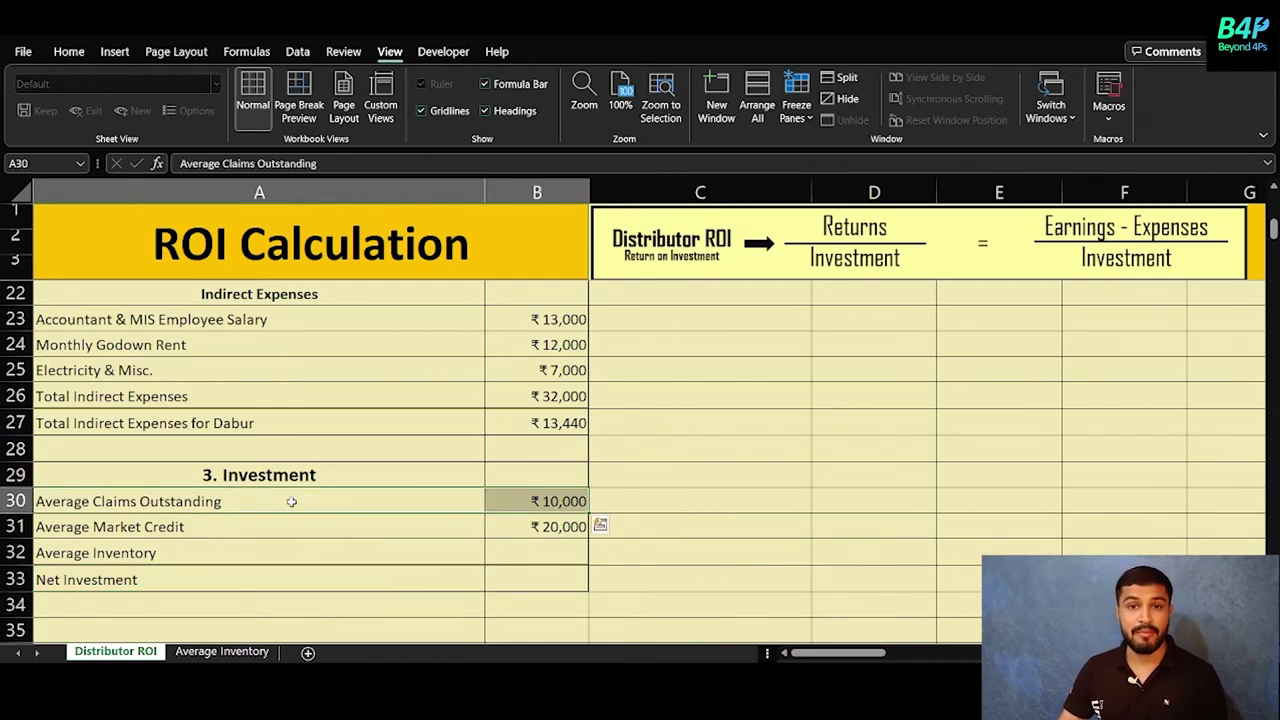
pyautogui.click(556, 503)
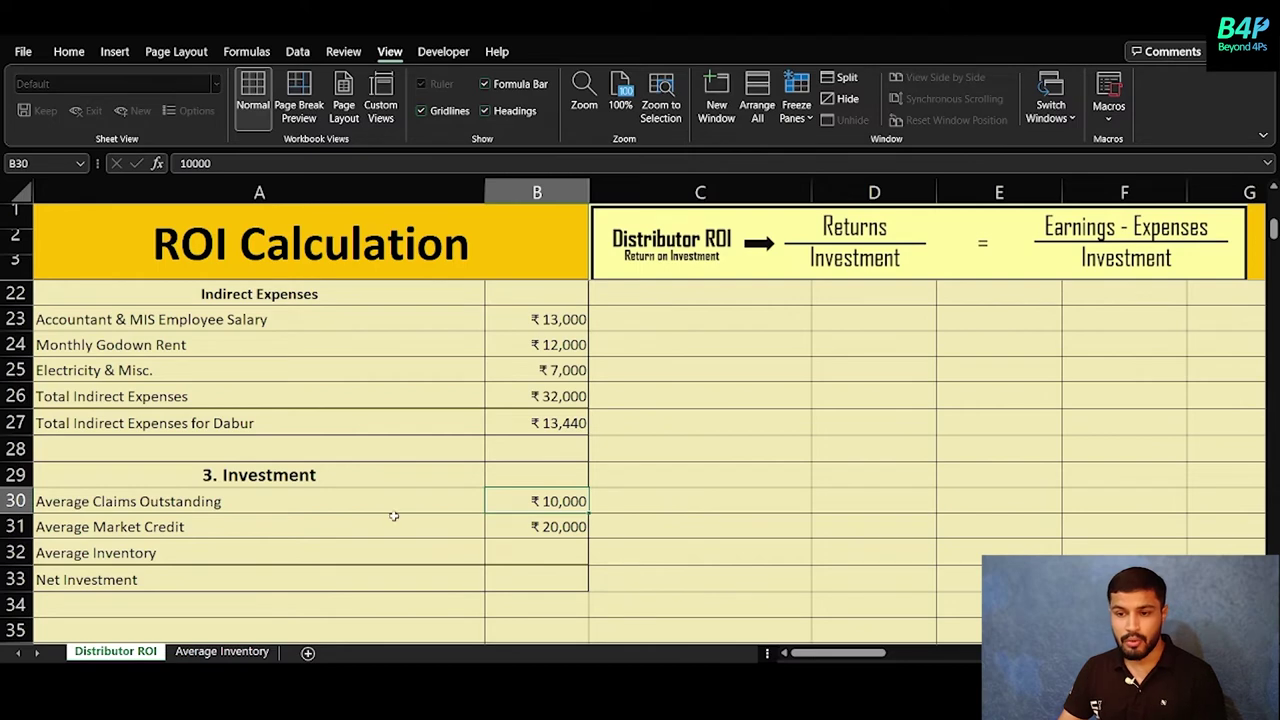
pyautogui.moveTo(340, 526); pyautogui.dragTo(560, 527)
pyautogui.click(563, 528)
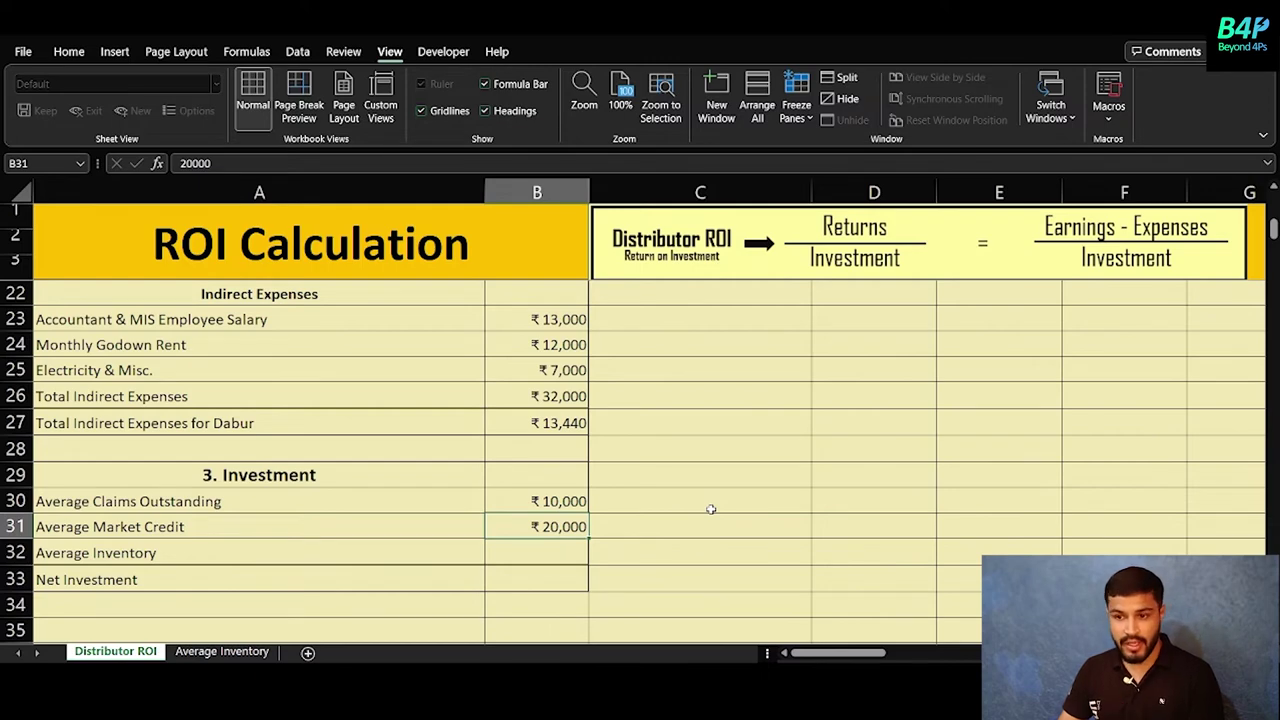
pyautogui.moveTo(232, 542); pyautogui.dragTo(565, 553)
pyautogui.click(565, 553)
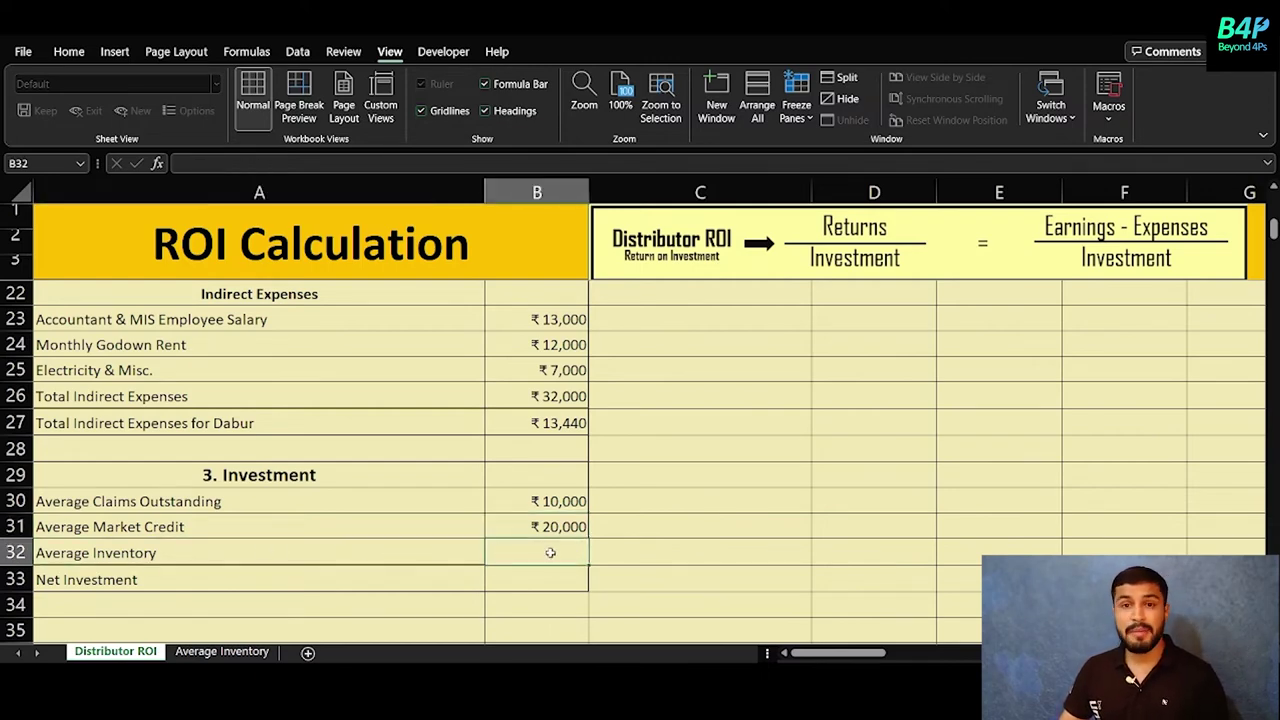
pyautogui.click(814, 530)
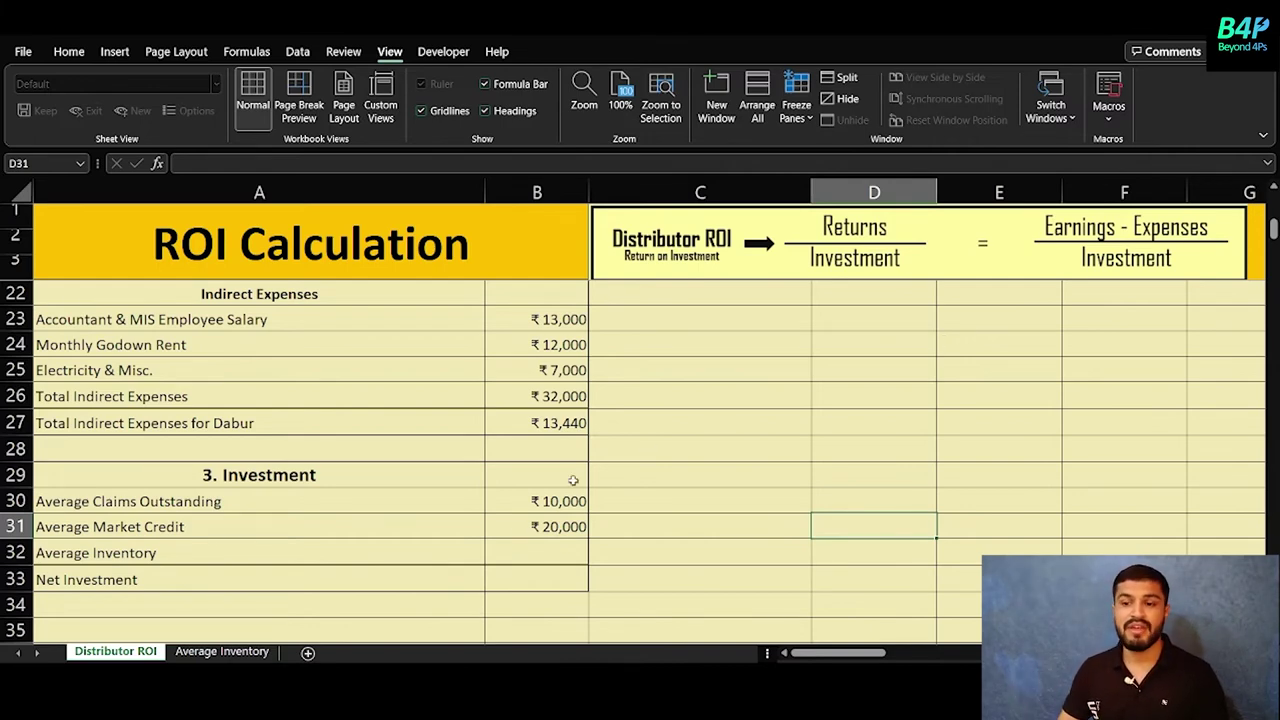
pyautogui.click(525, 552)
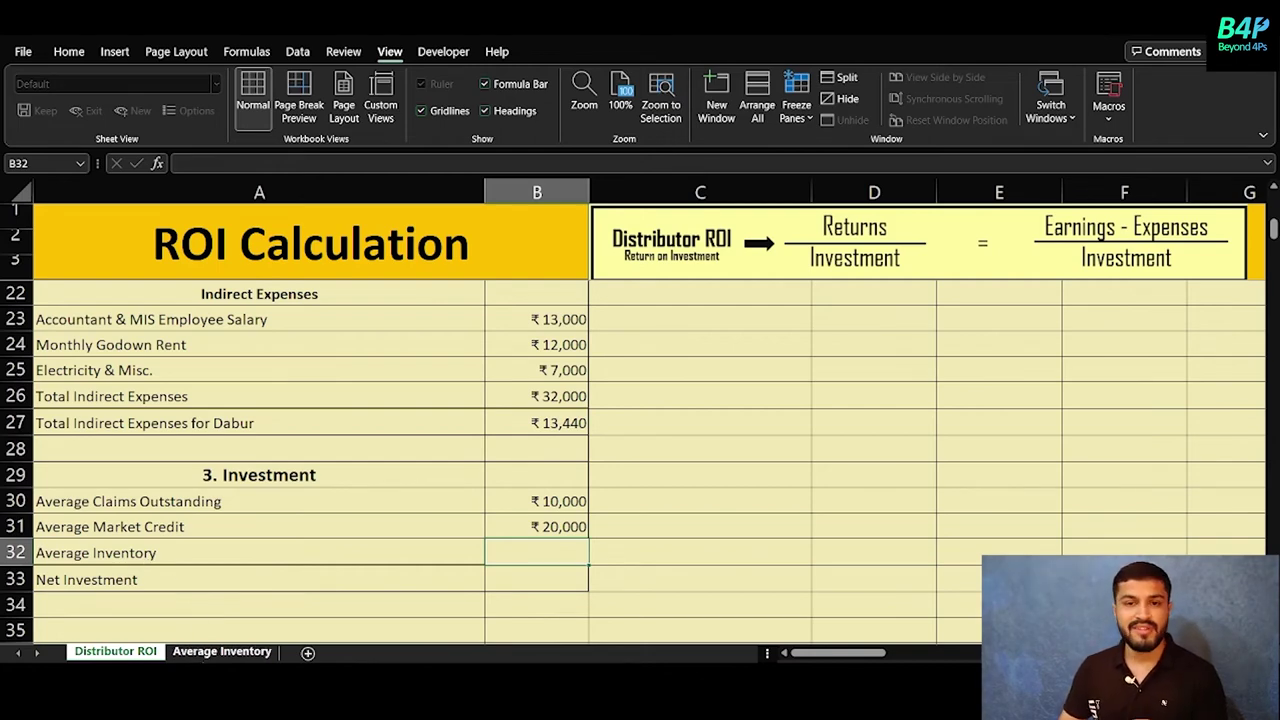
pyautogui.click(212, 656)
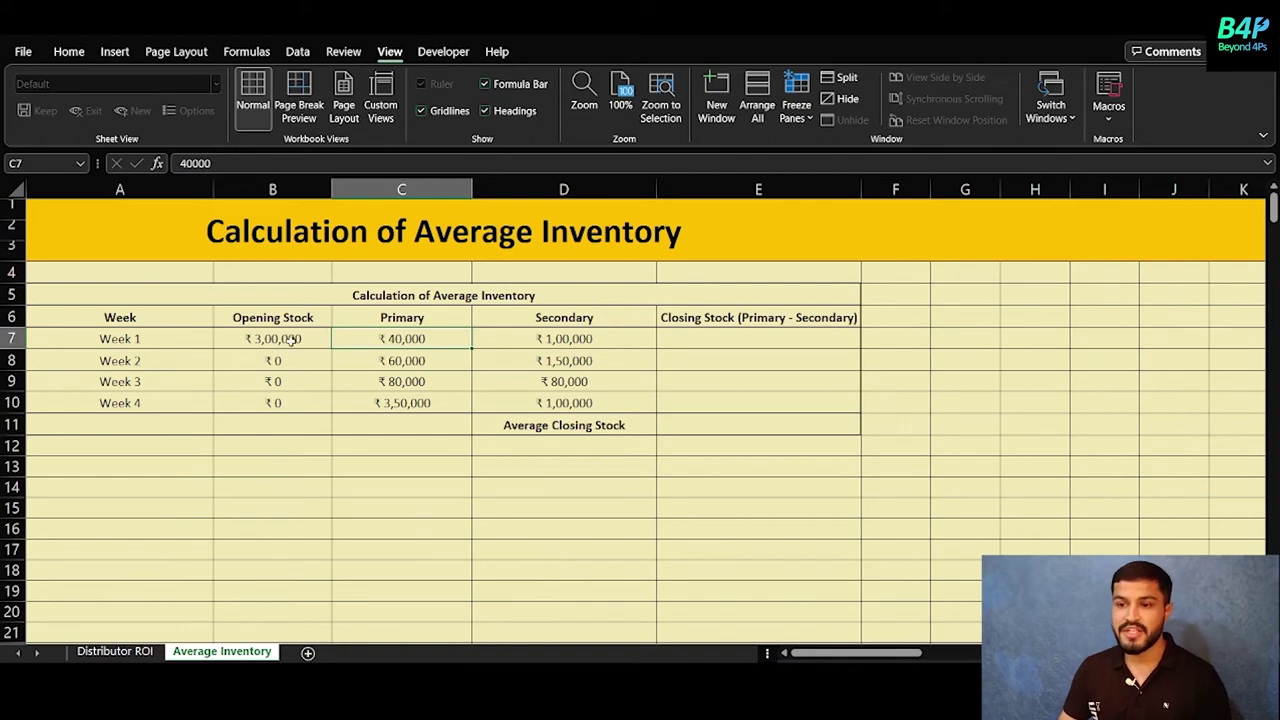
# Check week 1's opening stock of ₹3,00,000 on the Average Inventory sheet.
pyautogui.click(288, 339)
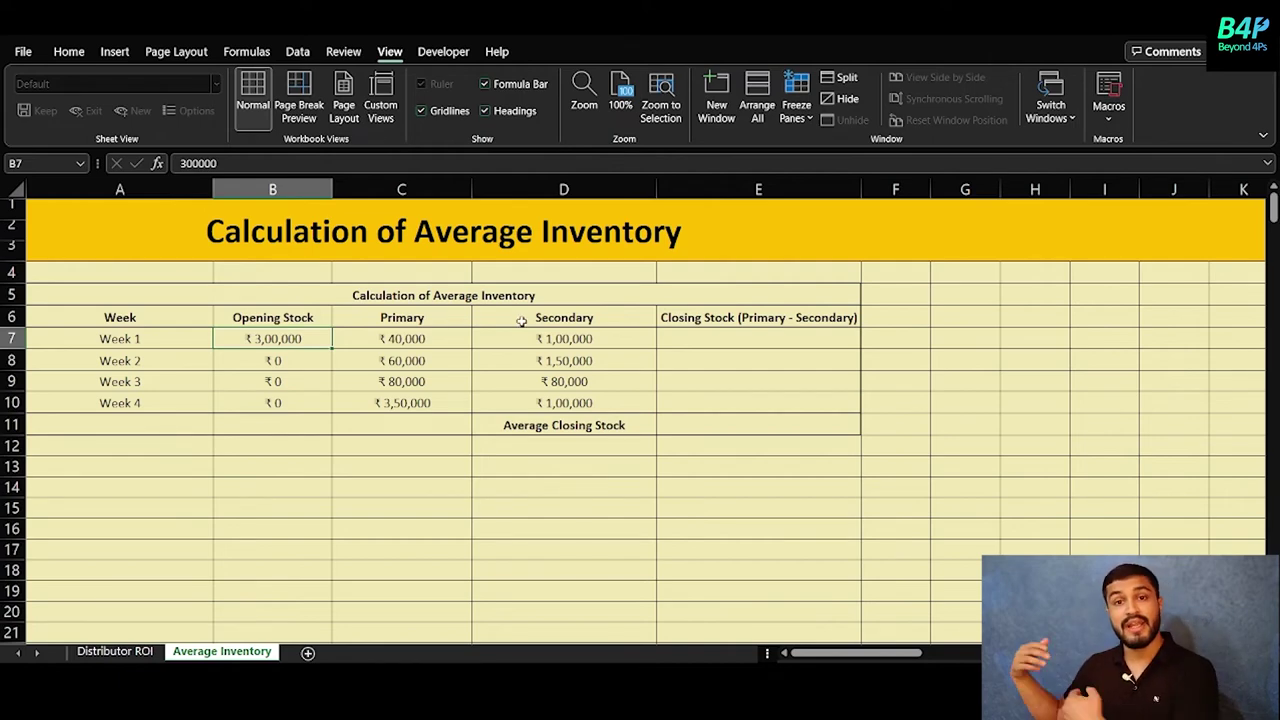
# Rename the headers to 'Primary (Incoming)' and 'Secondary (Outgoing)', then check week 1's figures.
pyautogui.doubleClick(444, 318)
pyautogui.write('(I')
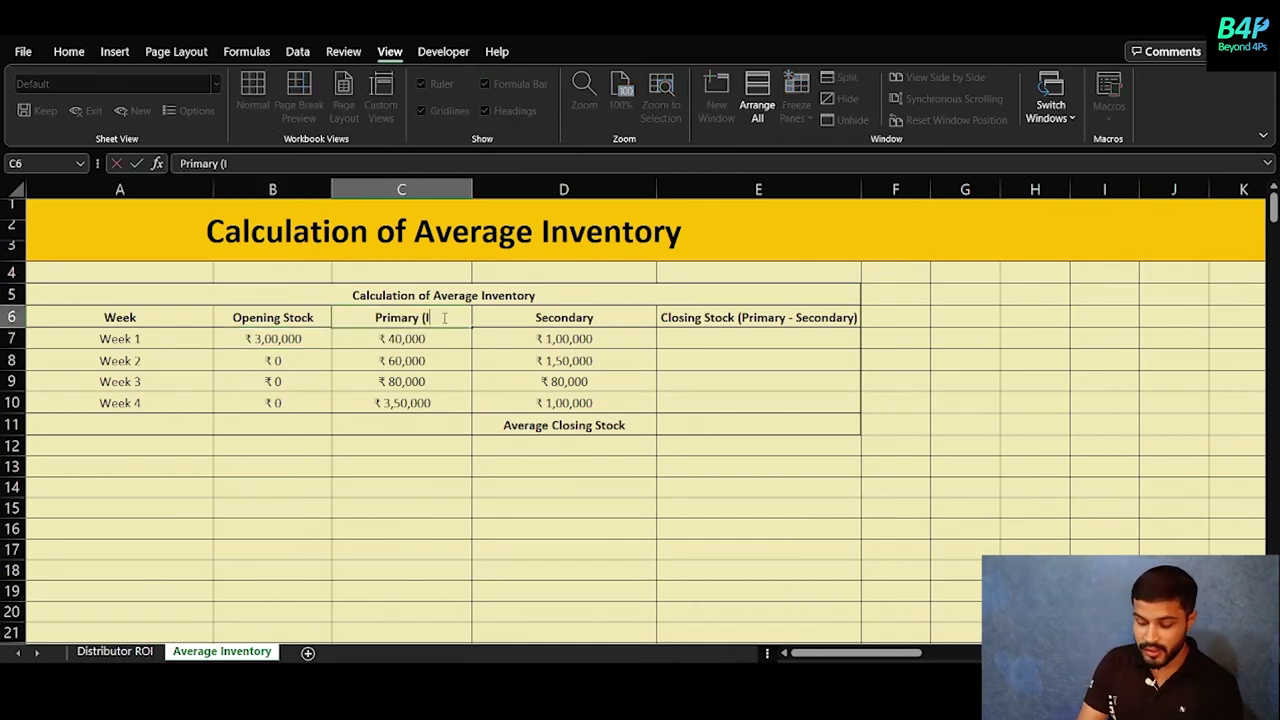
pyautogui.write('ncoming)')
pyautogui.press('Return')
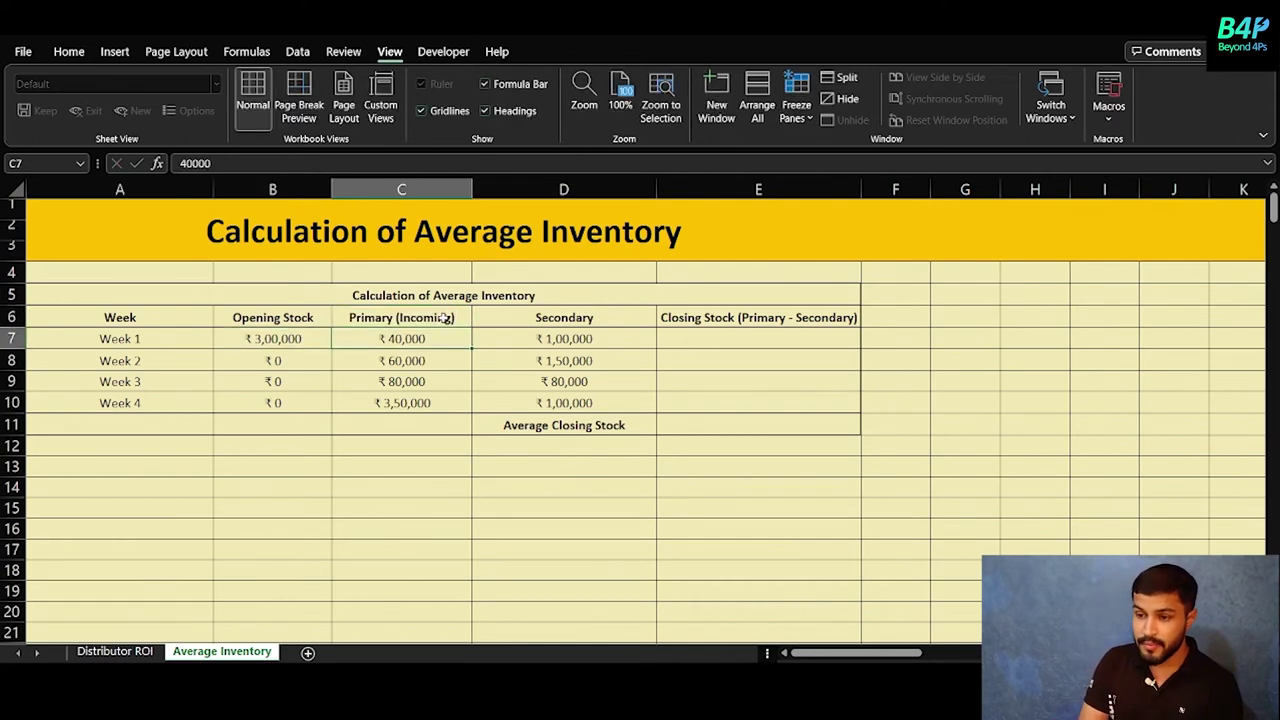
pyautogui.click(605, 302)
pyautogui.click(605, 321)
pyautogui.doubleClick(605, 321)
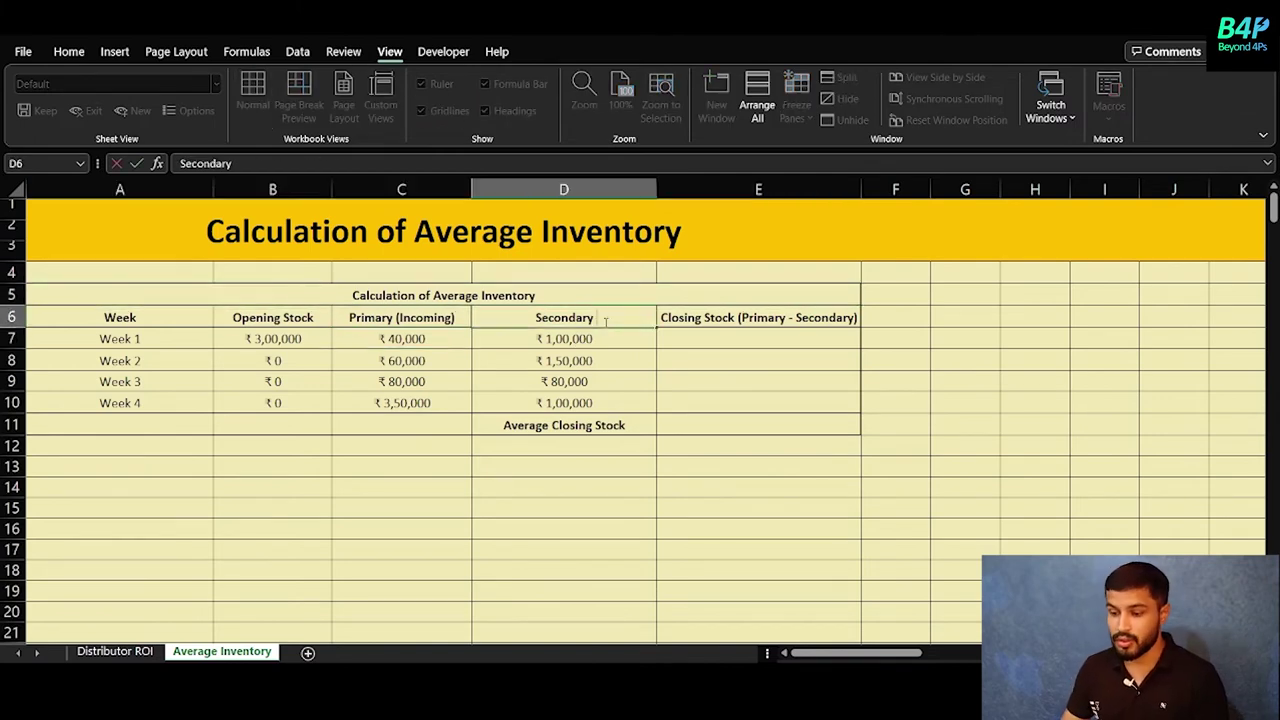
pyautogui.write('(Out')
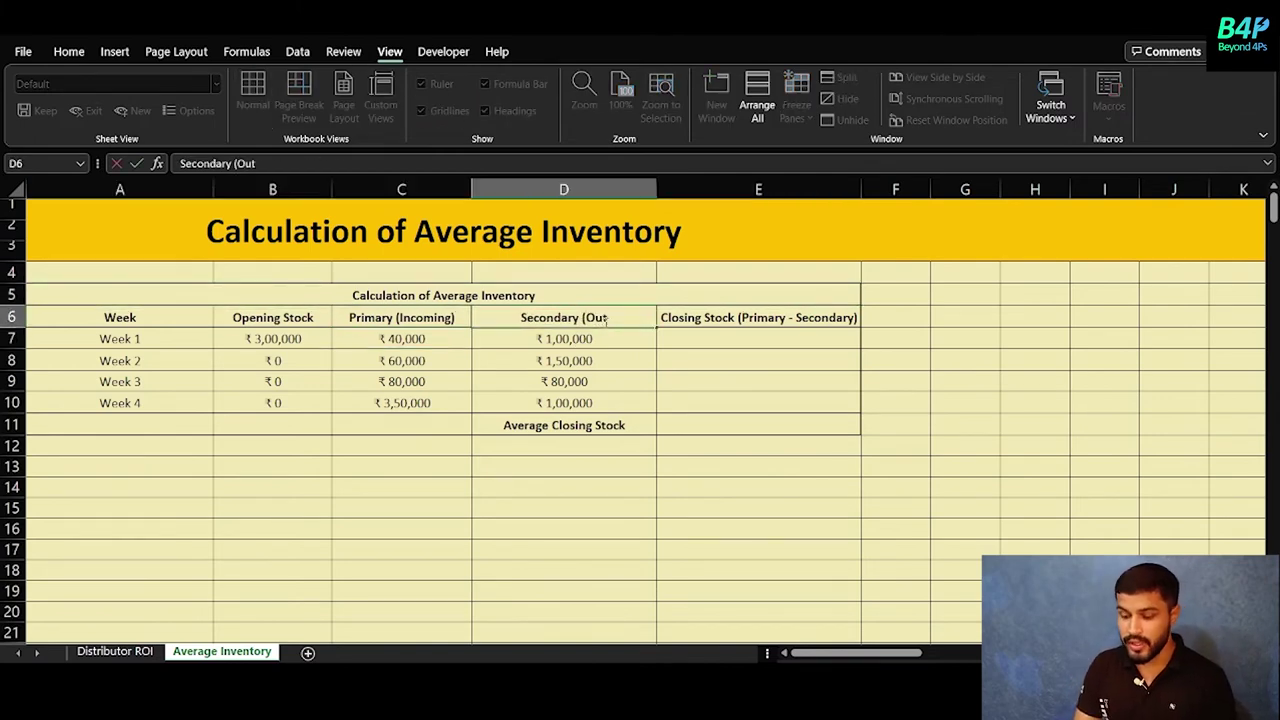
pyautogui.write('going')
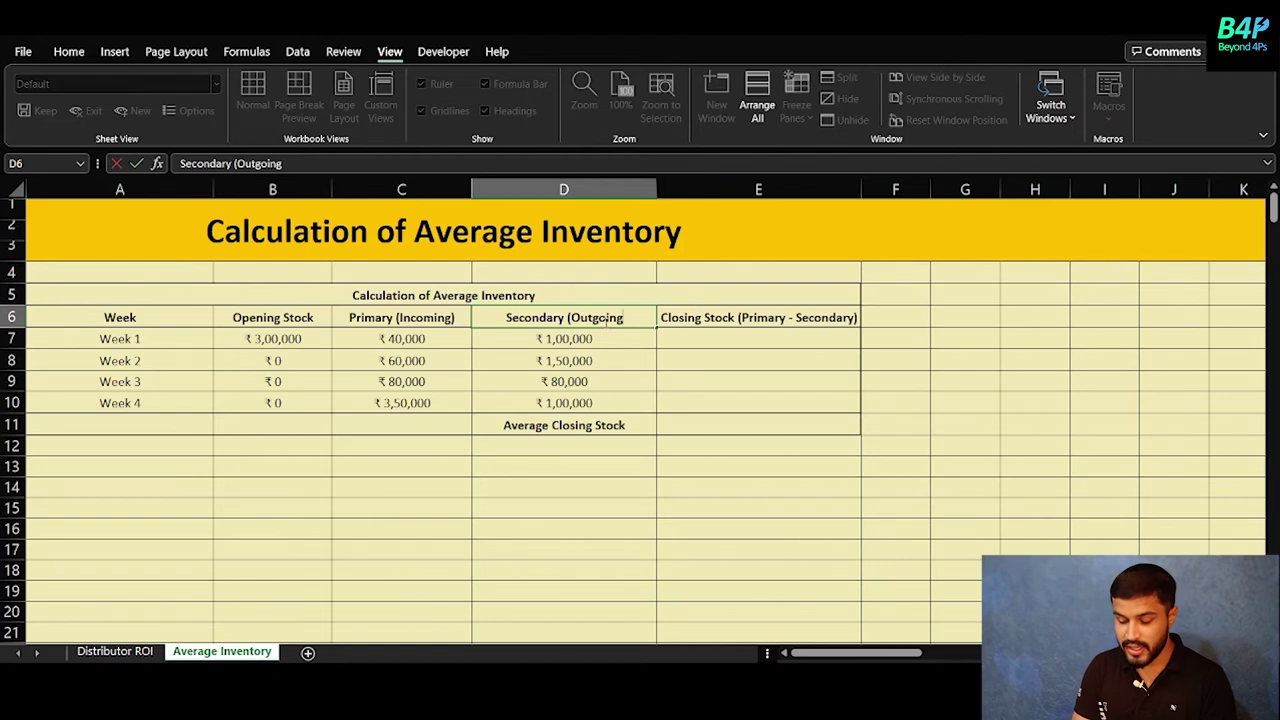
pyautogui.write(')')
pyautogui.press('Return')
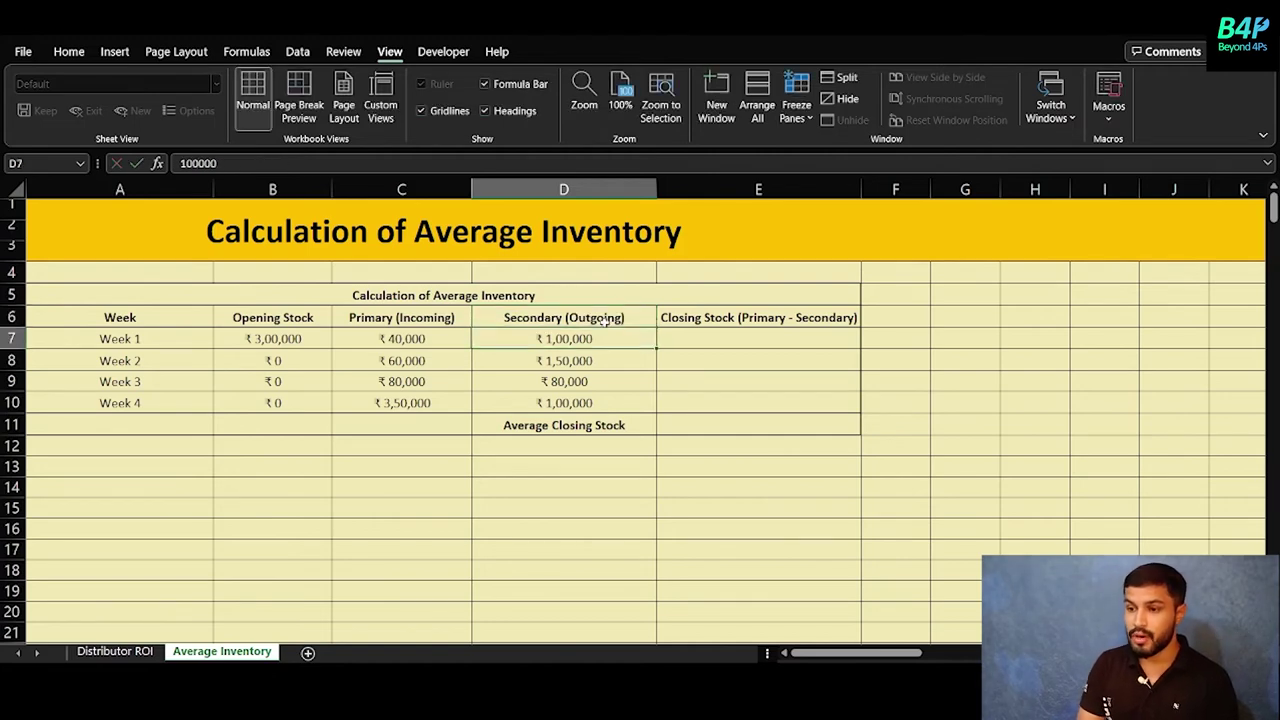
pyautogui.click(424, 340)
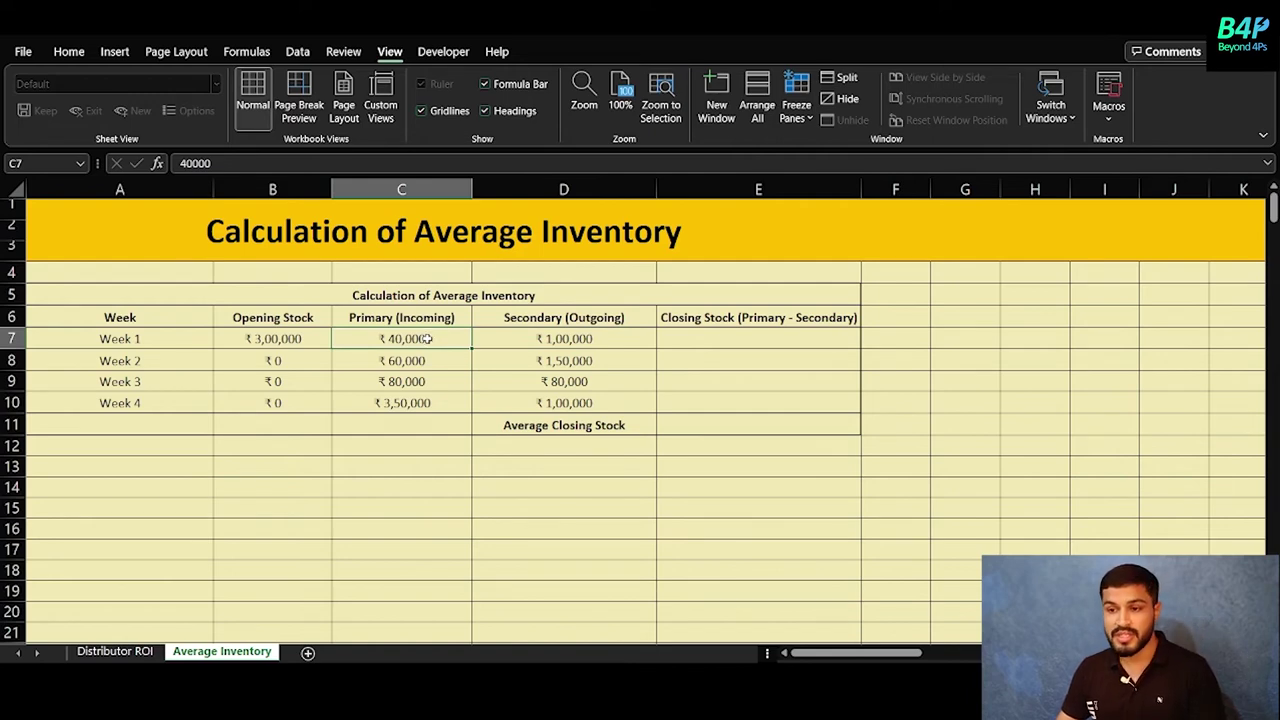
pyautogui.click(531, 340)
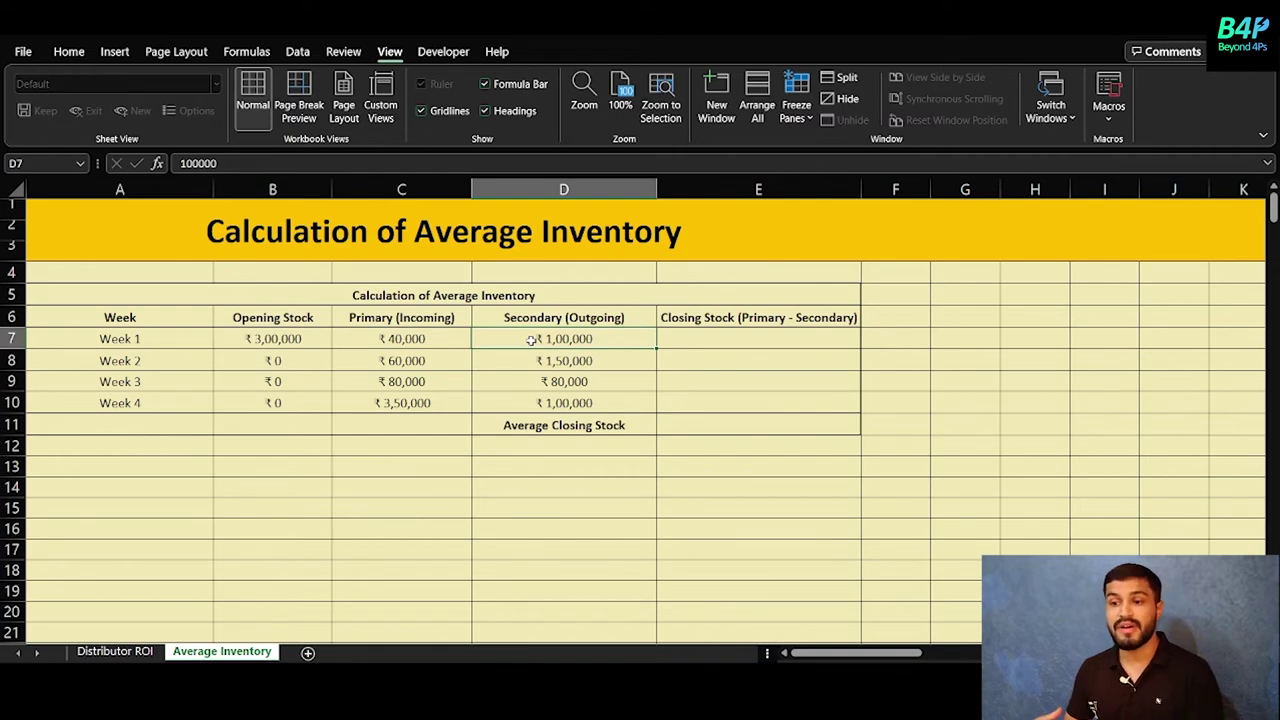
# Enter =B7+C7-D7 in E7 for week 1 closing stock of ₹2,40,000 and copy it.
pyautogui.click(761, 341)
pyautogui.write('=')
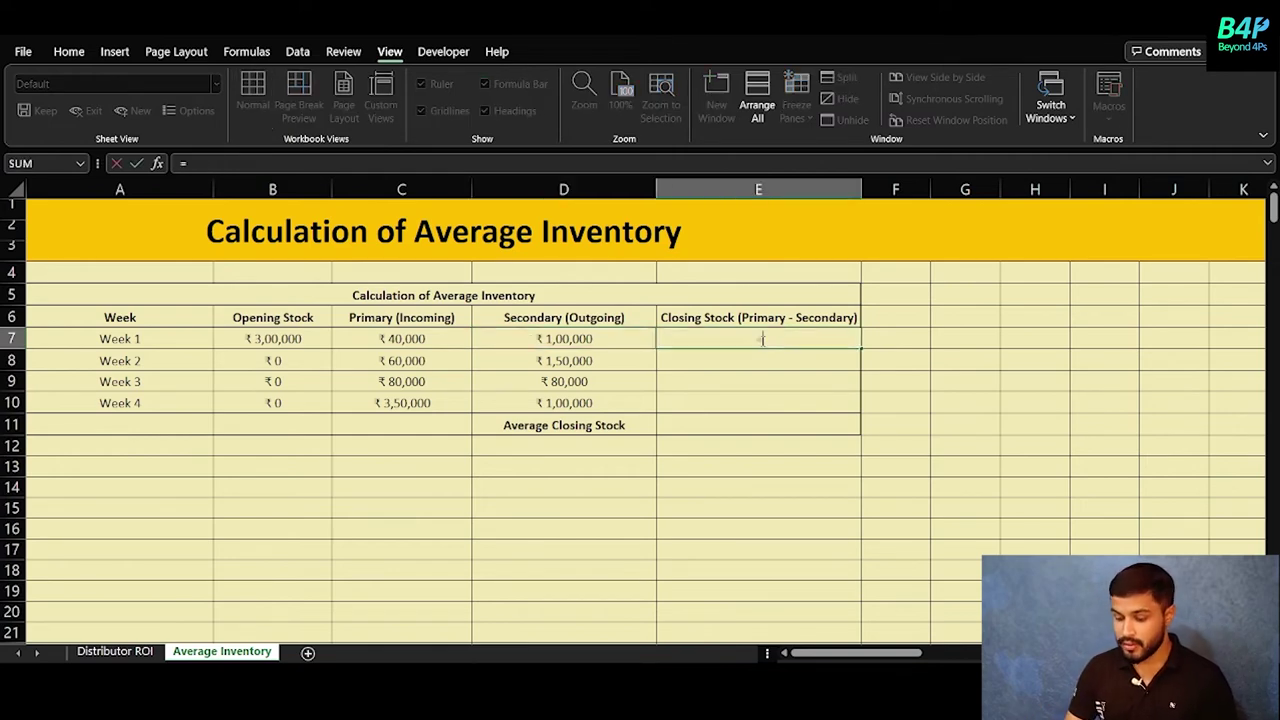
pyautogui.write('+')
pyautogui.click(412, 340)
pyautogui.write('-')
pyautogui.click(536, 339)
pyautogui.press('Return')
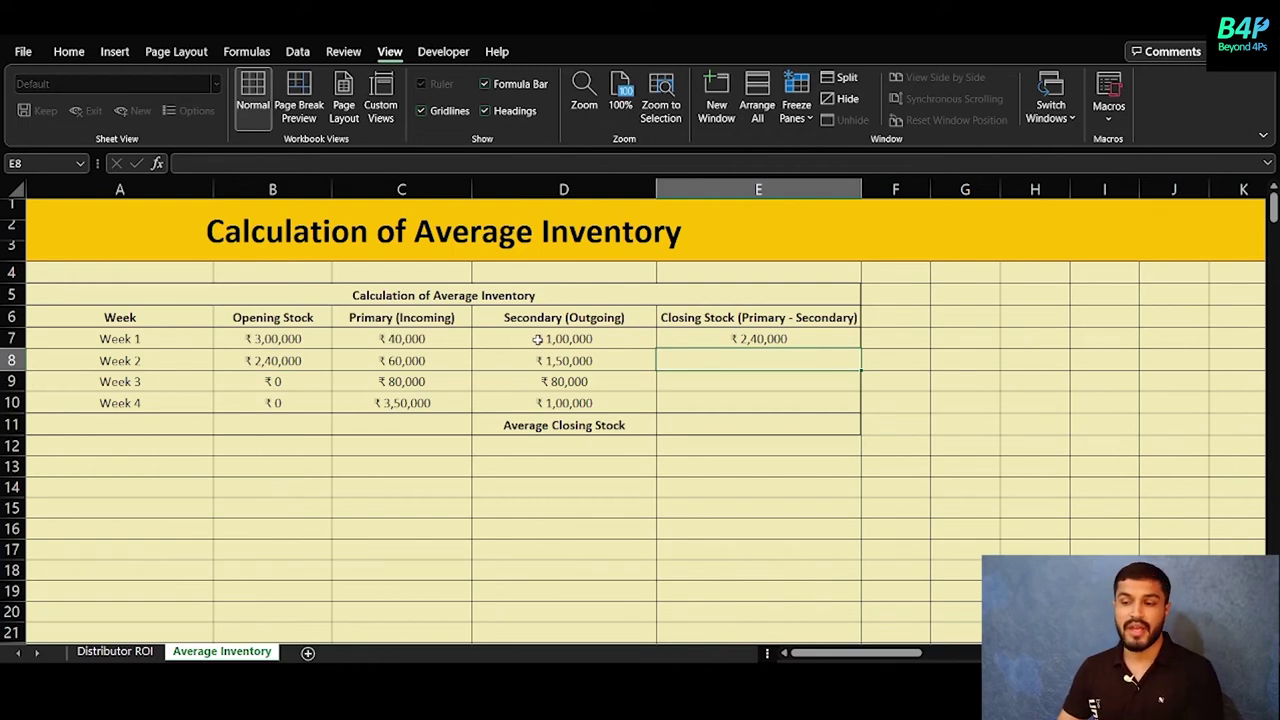
pyautogui.click(816, 339)
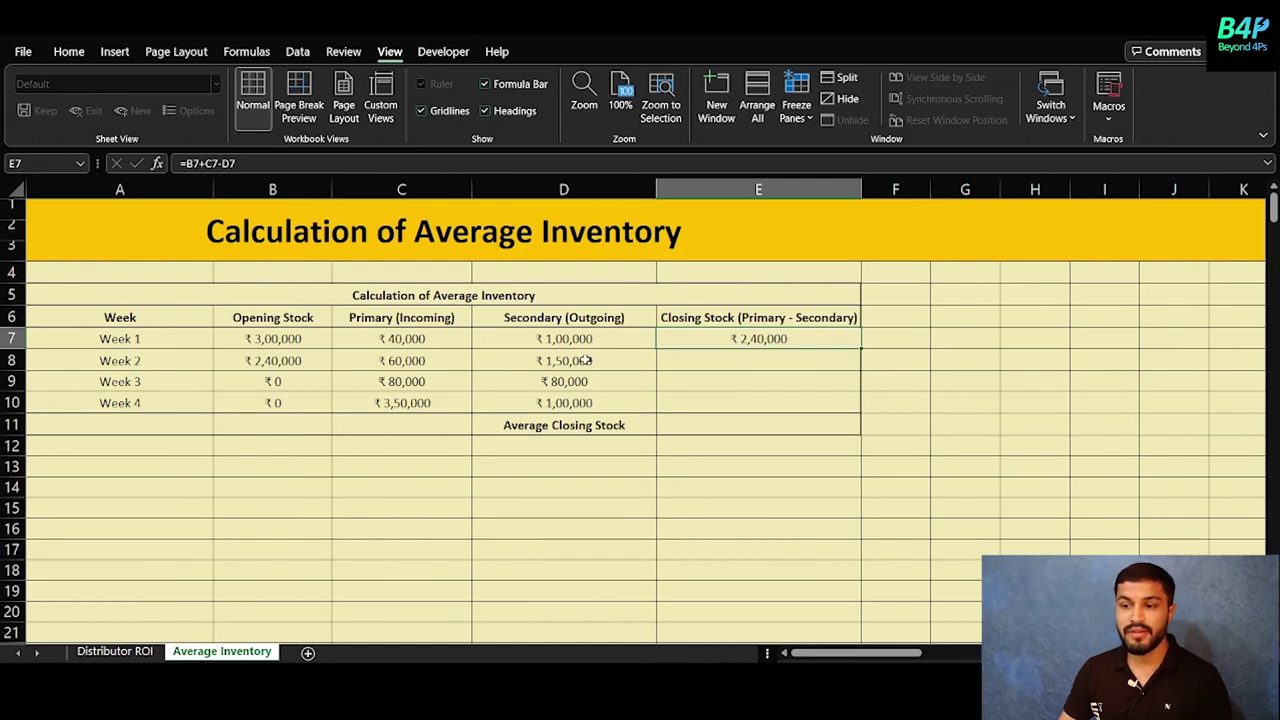
pyautogui.hotkey('ctrl', 'c')
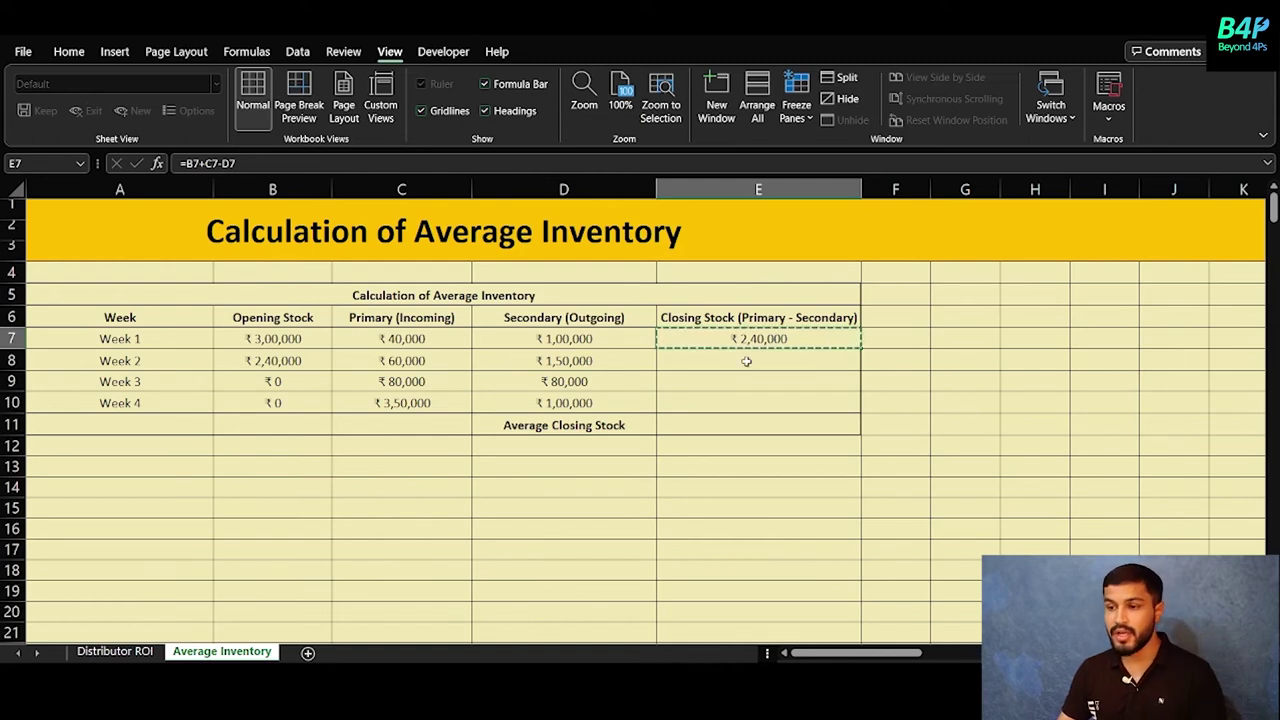
# Paste the closing stock formula into weeks 2, 3 and 4.
pyautogui.click(746, 362)
pyautogui.hotkey('ctrl', 'v')
pyautogui.click(1026, 369)
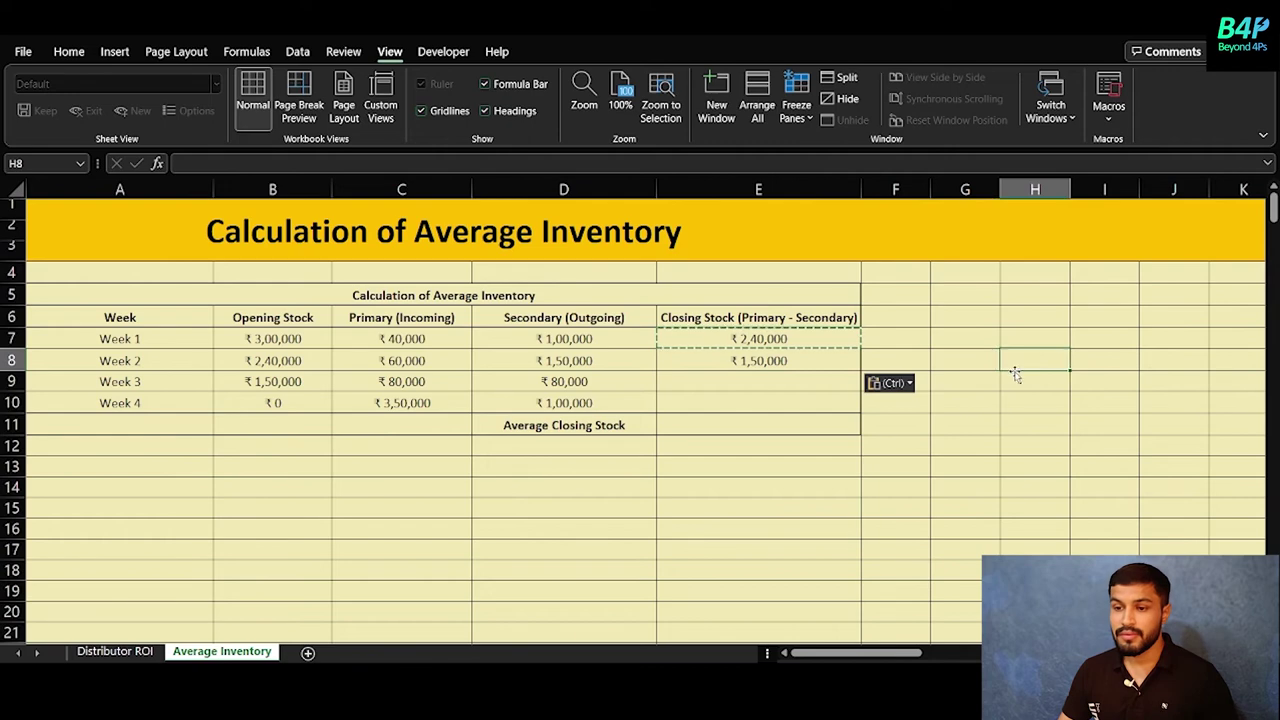
pyautogui.press('Escape')
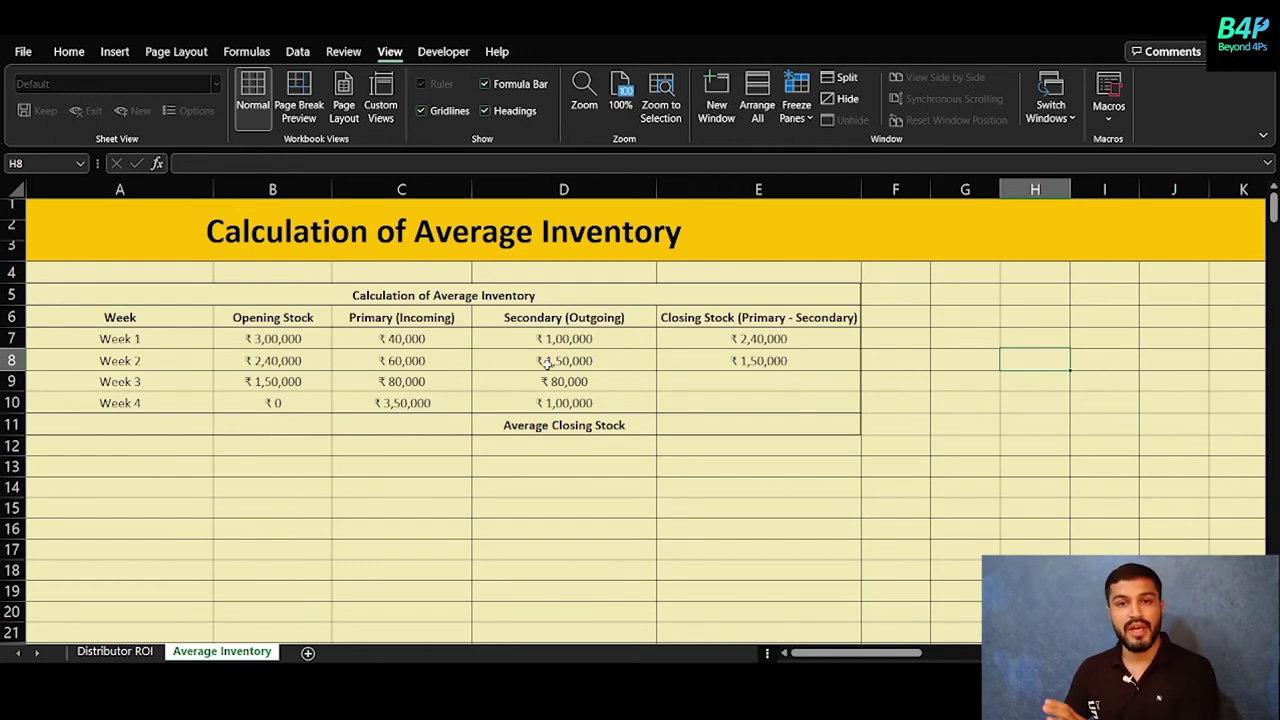
pyautogui.click(800, 362)
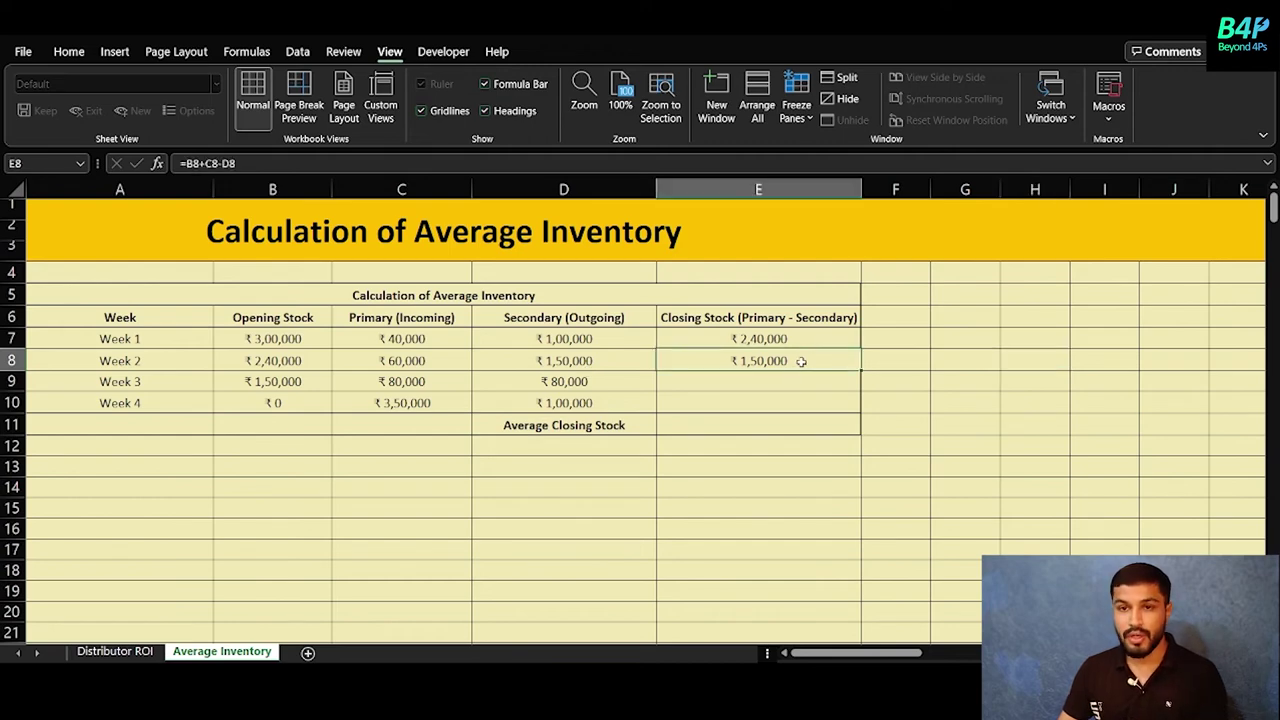
pyautogui.hotkey('ctrl', 'c')
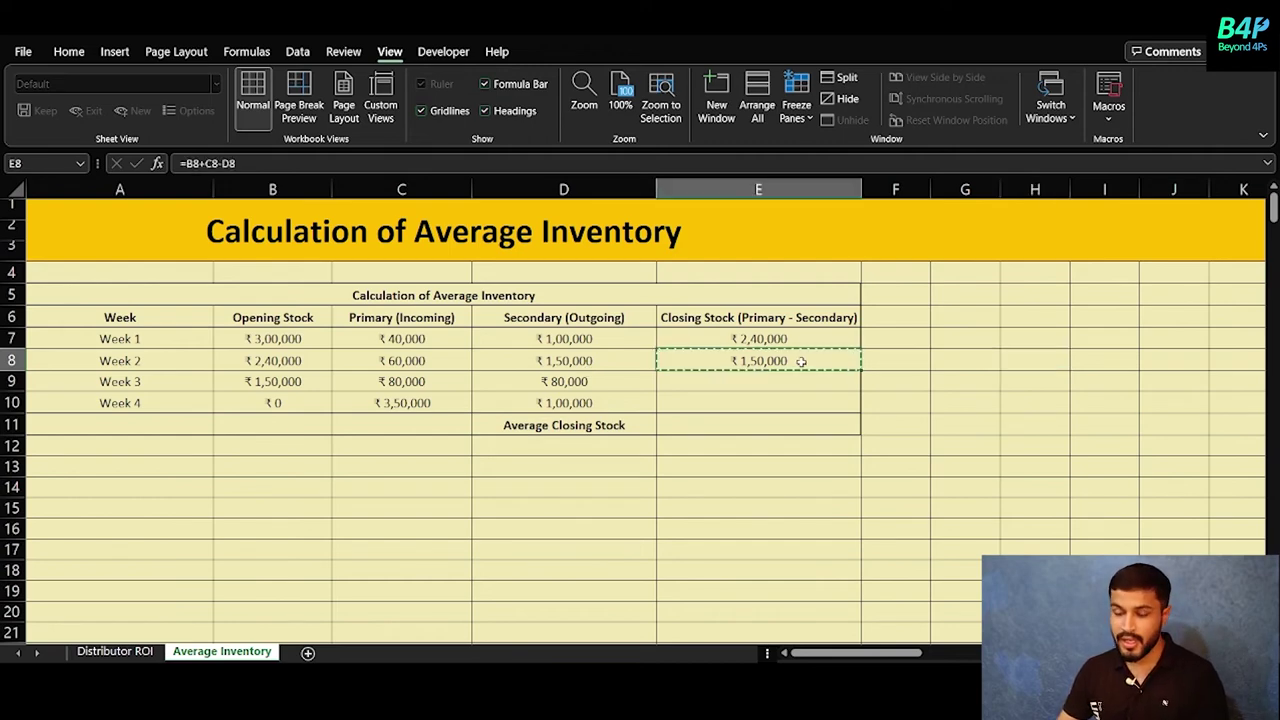
pyautogui.click(779, 379)
pyautogui.hotkey('ctrl', 'v')
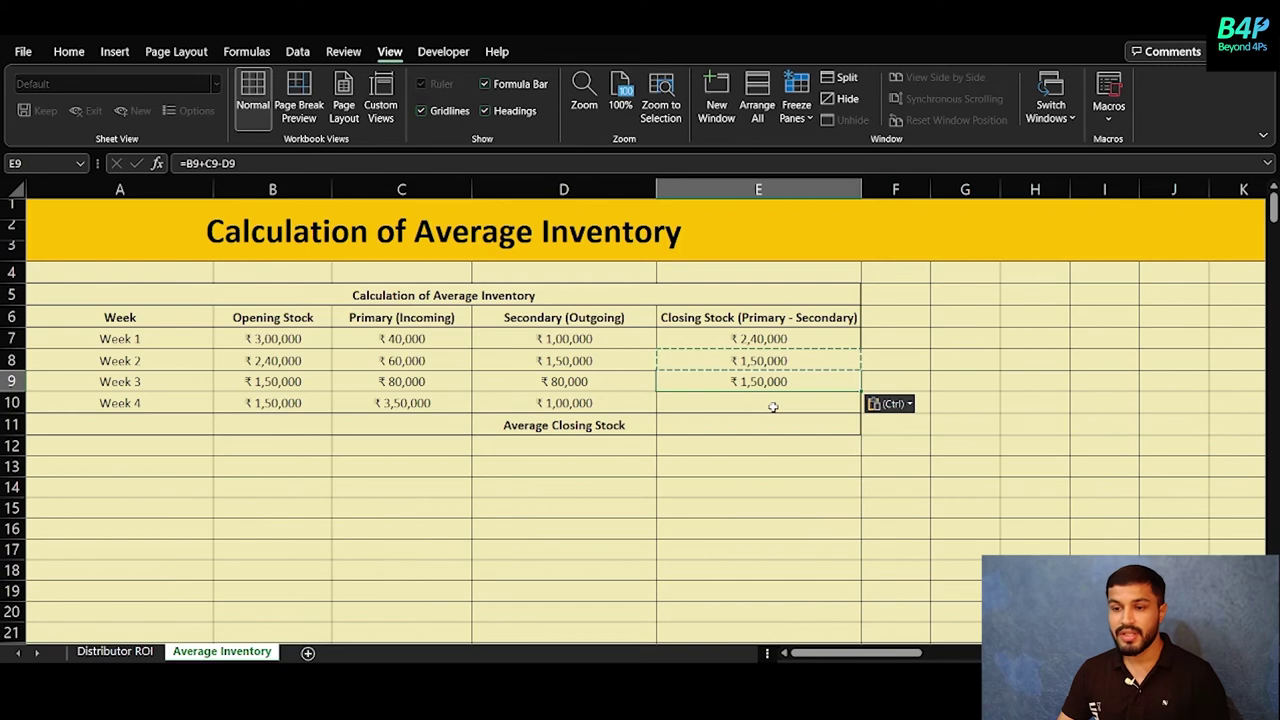
pyautogui.click(776, 400)
pyautogui.hotkey('ctrl', 'v')
pyautogui.press('Escape')
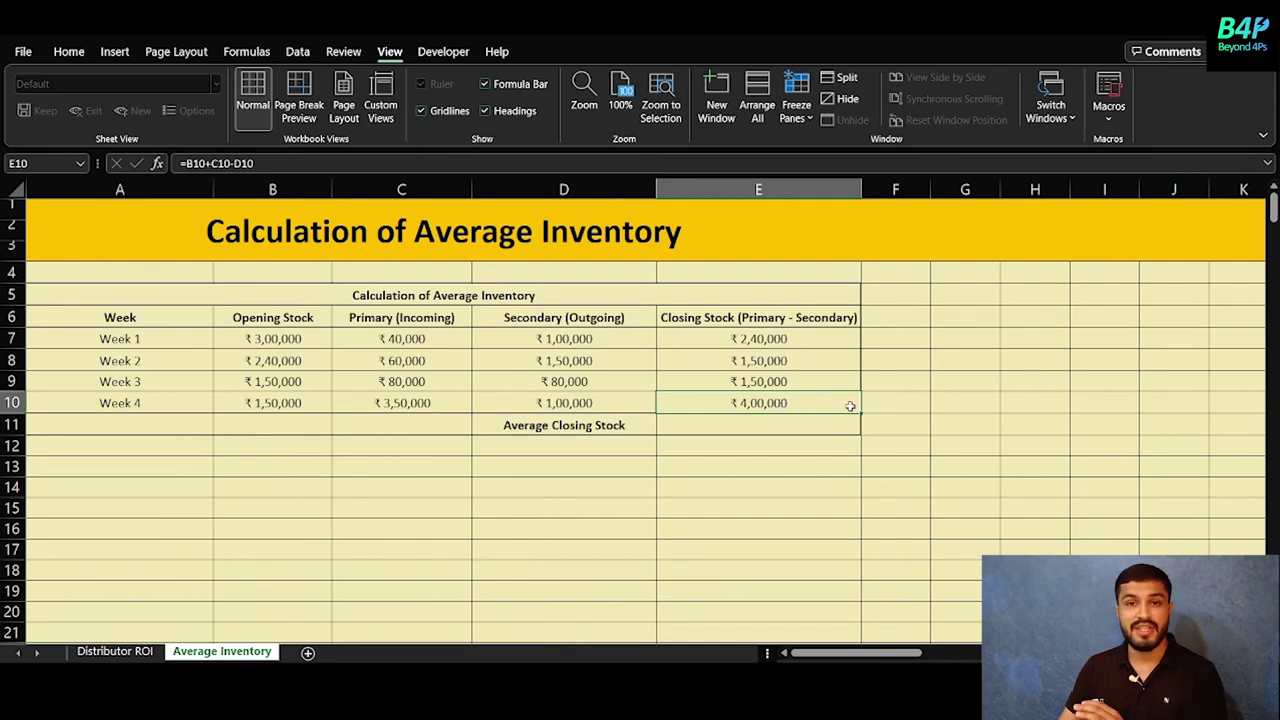
# Average the four weekly closing stocks with =AVERAGE(E7:E10), giving ₹2,35,000.
pyautogui.click(774, 429)
pyautogui.write('=')
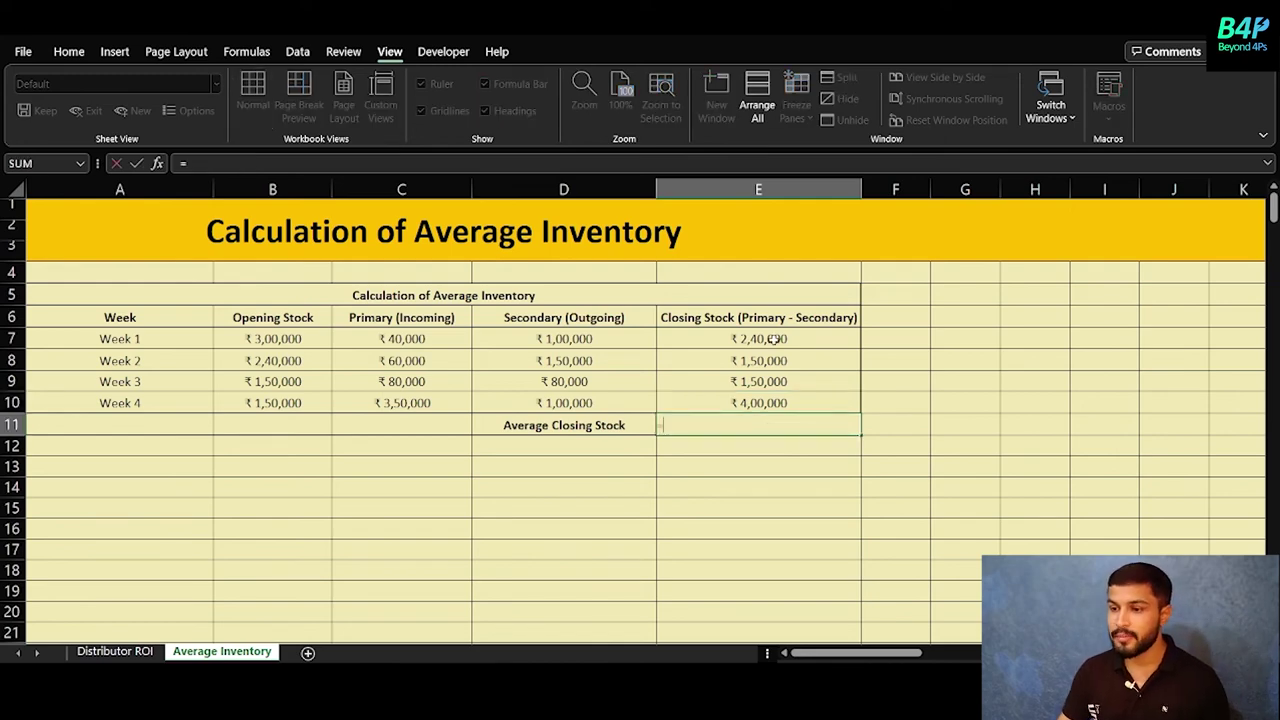
pyautogui.write('avera')
pyautogui.press('Tab')
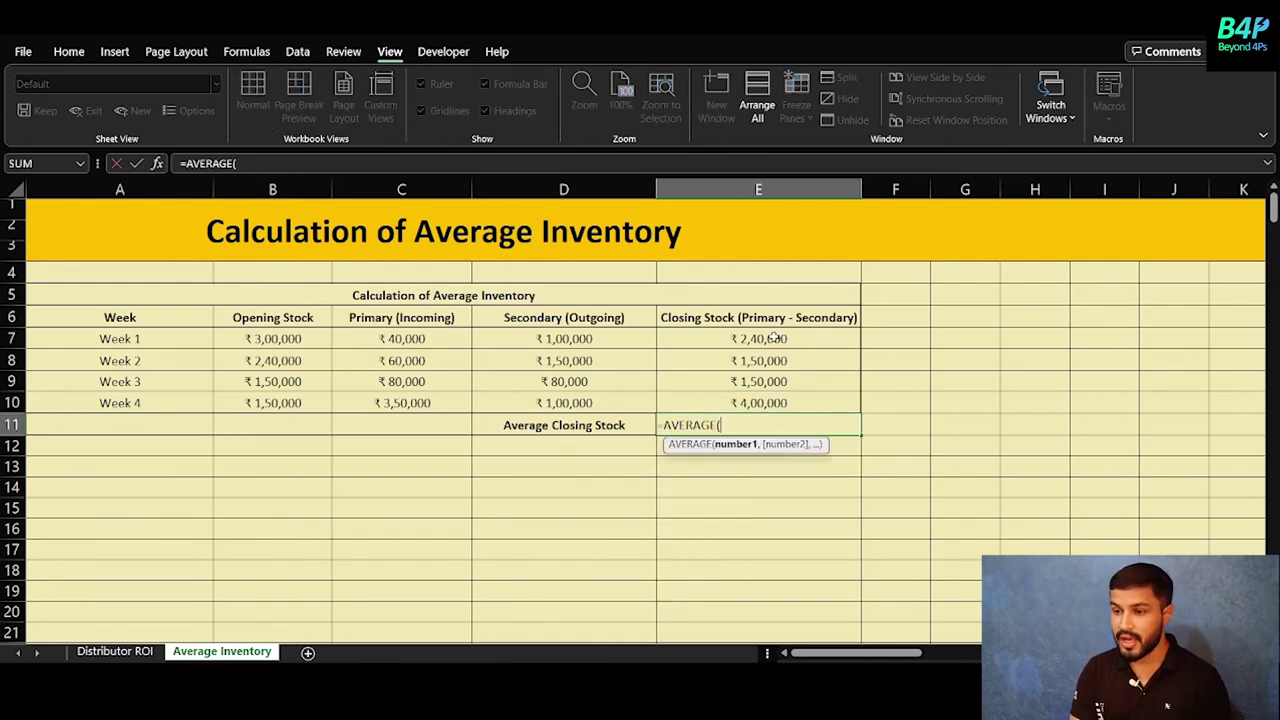
pyautogui.moveTo(776, 339); pyautogui.dragTo(766, 397)
pyautogui.press('Return')
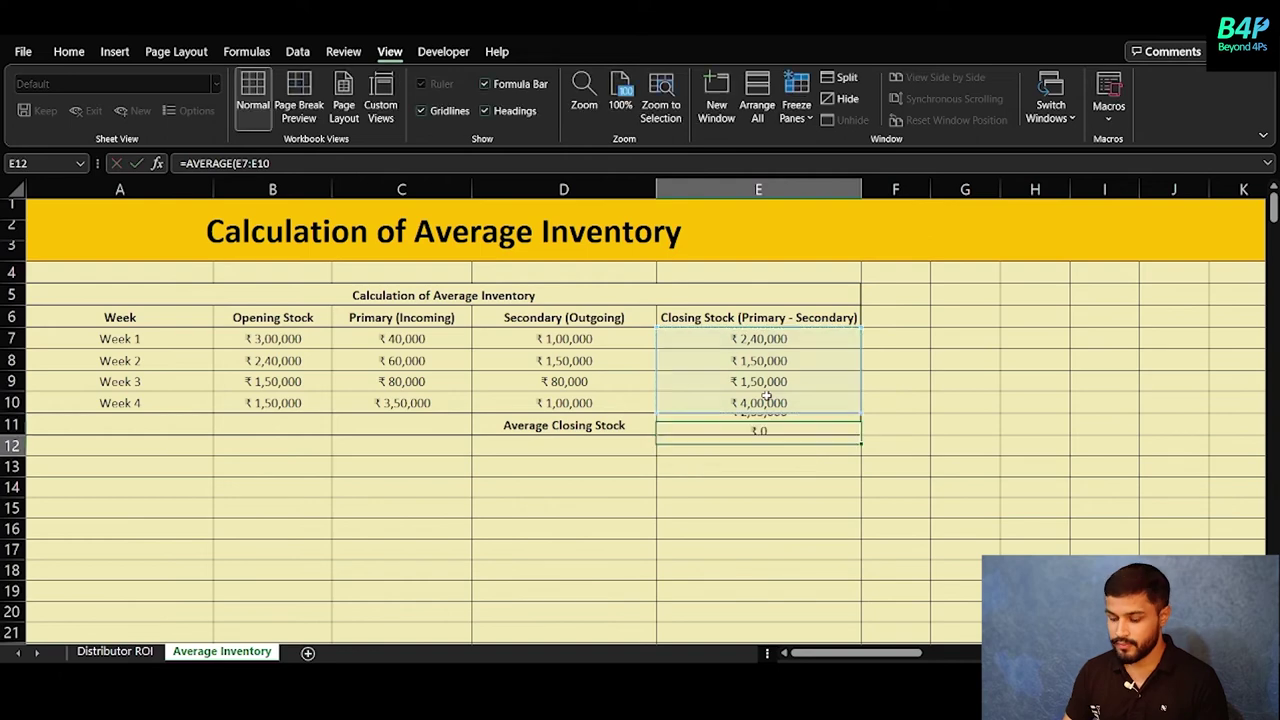
pyautogui.click(790, 428)
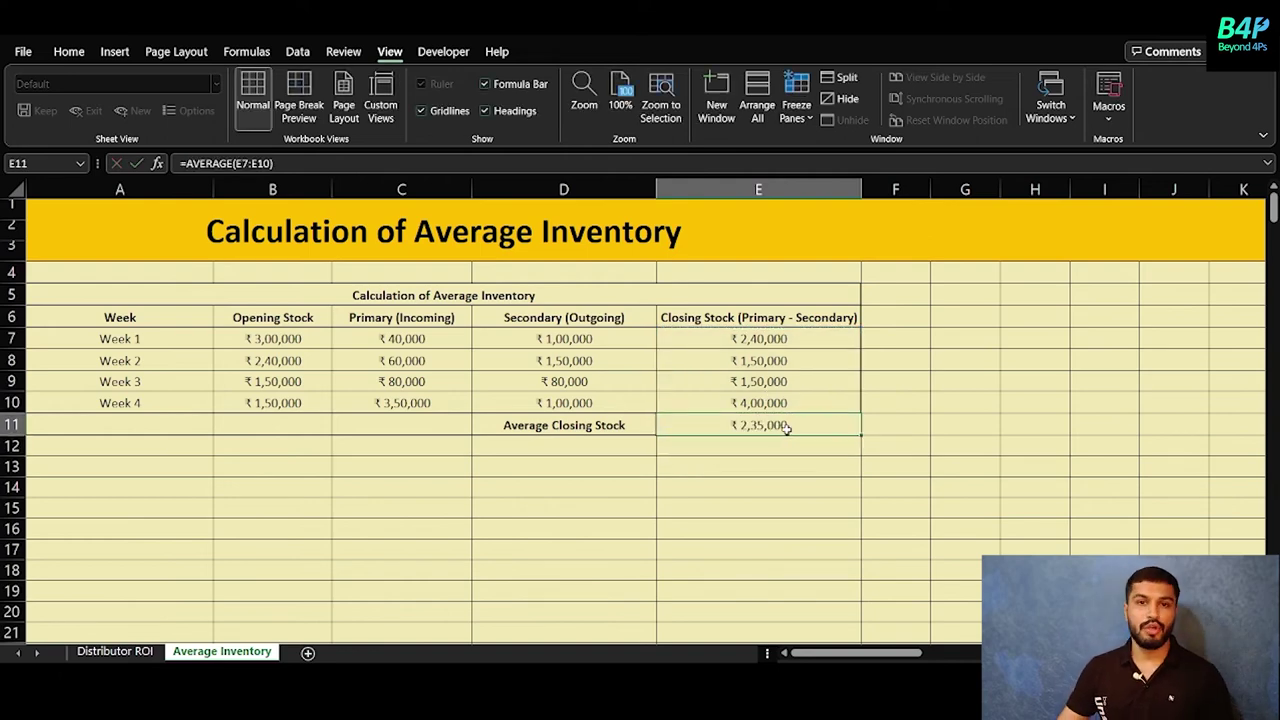
pyautogui.click(114, 651)
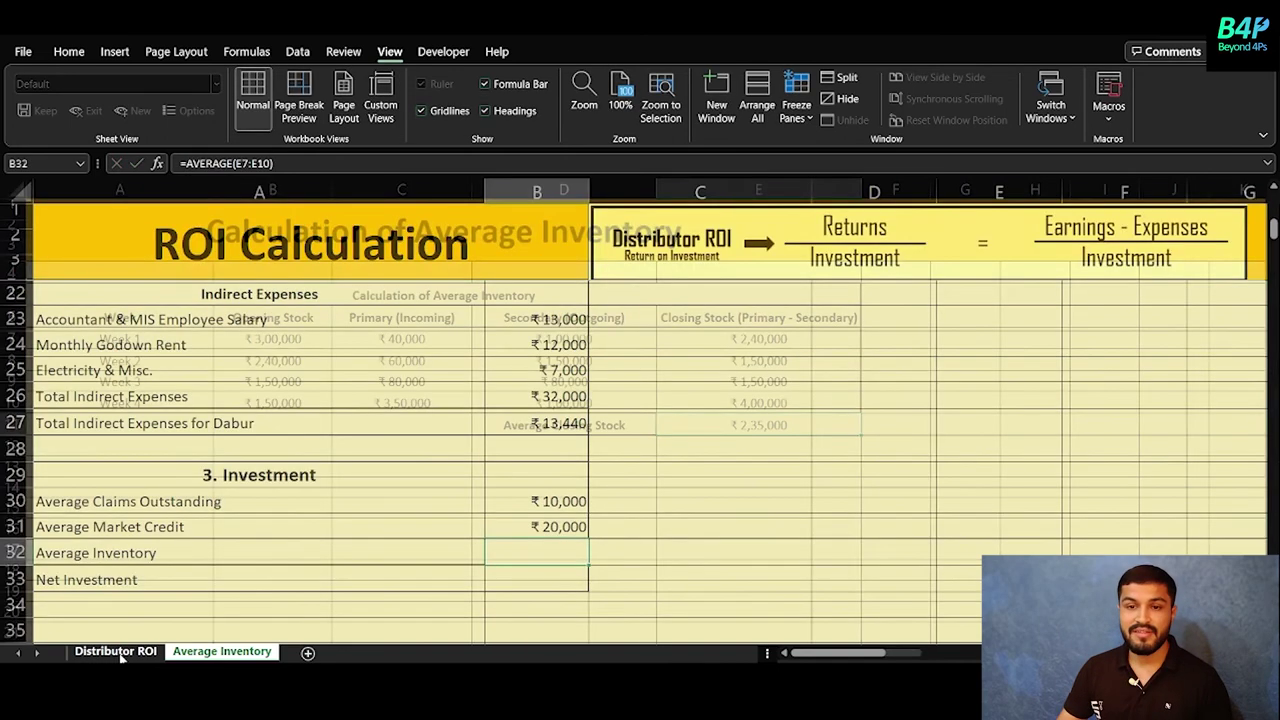
# Enter 2,35,000 as the Average Inventory in B32.
pyautogui.write('2,35,000')
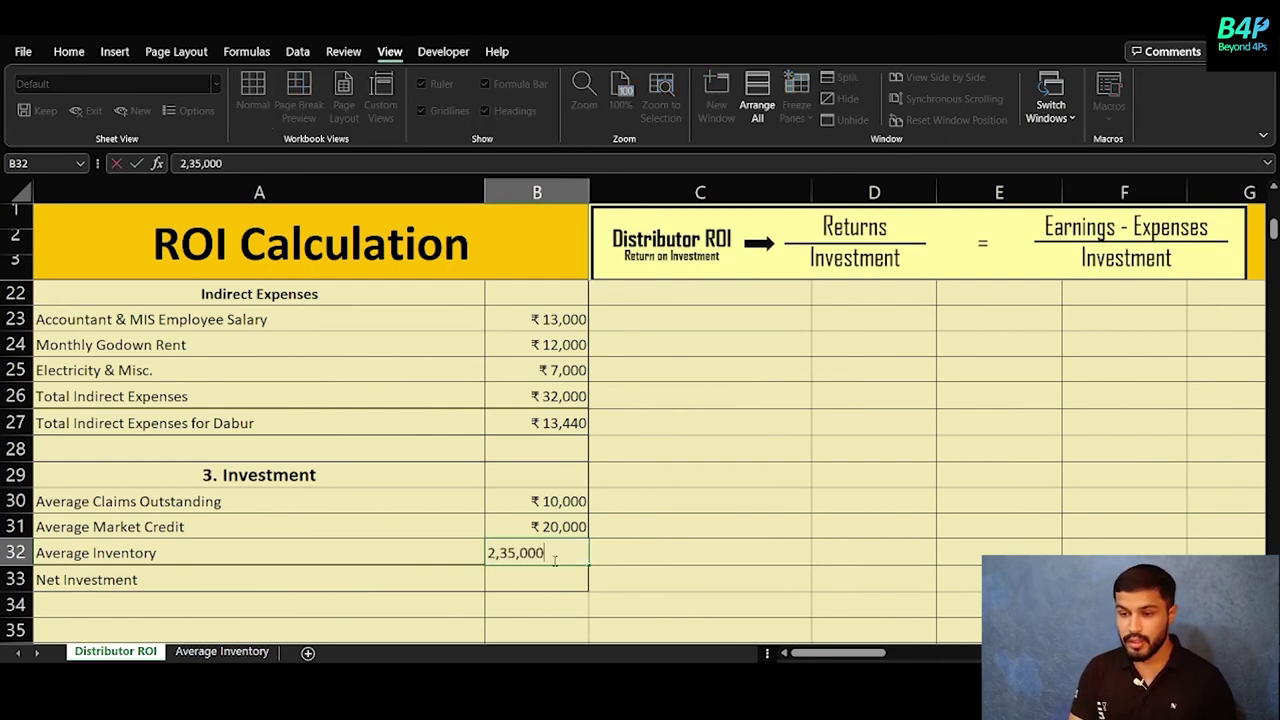
pyautogui.press('Return')
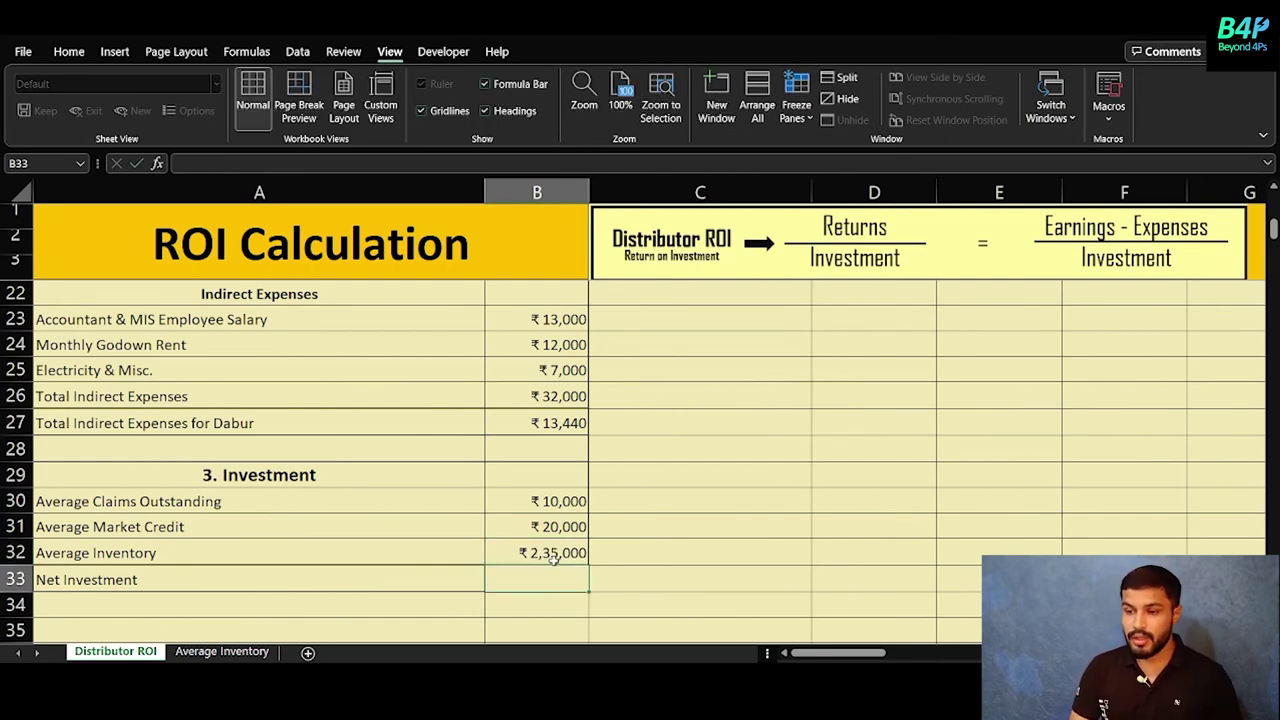
pyautogui.press('Up')
pyautogui.press('Up')
pyautogui.press('Right')
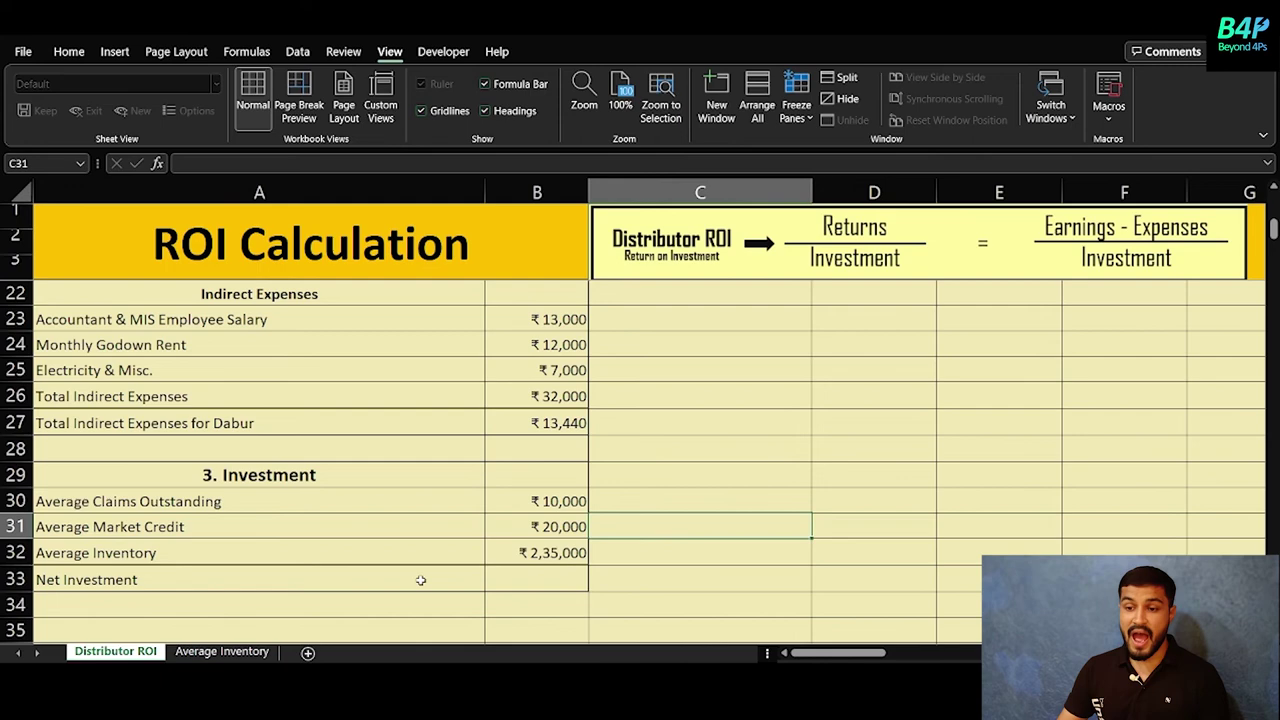
# Total the investments in B33 with =SUM(B30:B32), giving ₹2,65,000.
pyautogui.click(540, 578)
pyautogui.write('=')
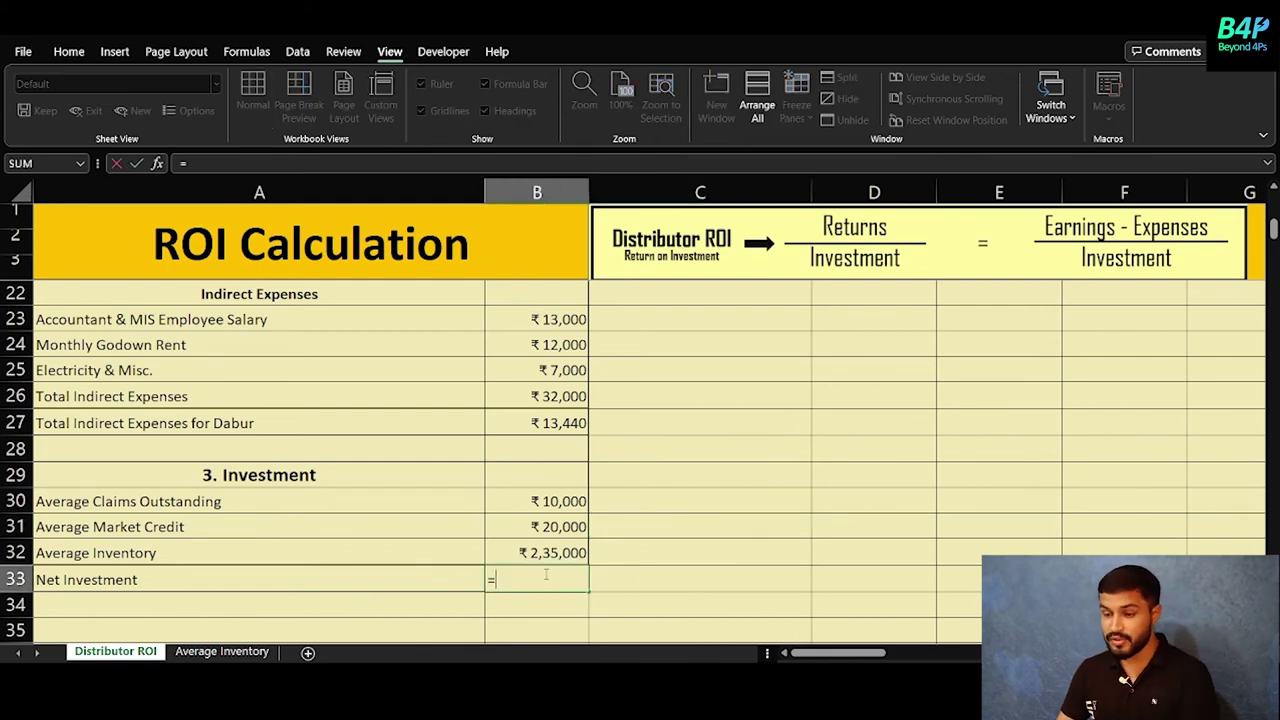
pyautogui.write('SUM(')
pyautogui.moveTo(553, 506); pyautogui.dragTo(537, 553)
pyautogui.press('Return')
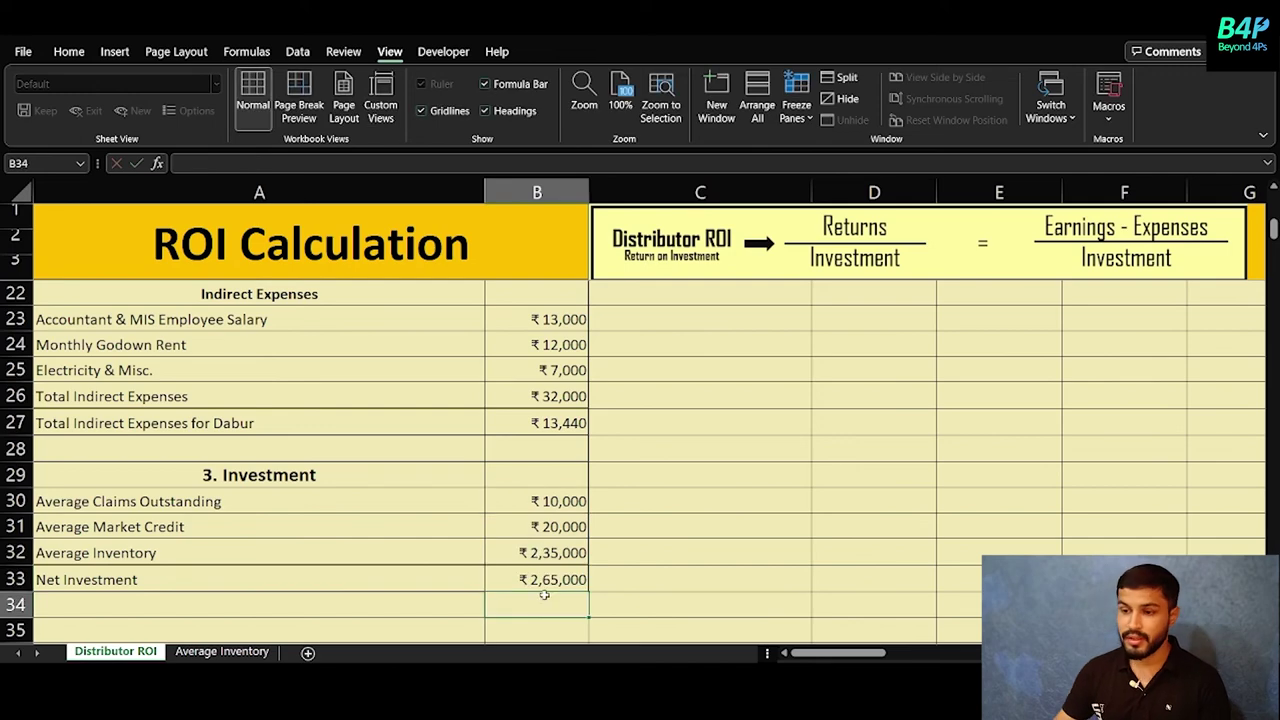
# Review the Net Investment formula, the Dabur indirect expenses and the total direct expenses values.
pyautogui.scroll(2, 553, 581)
pyautogui.scroll(-2, 620, 550)
pyautogui.click(676, 516)
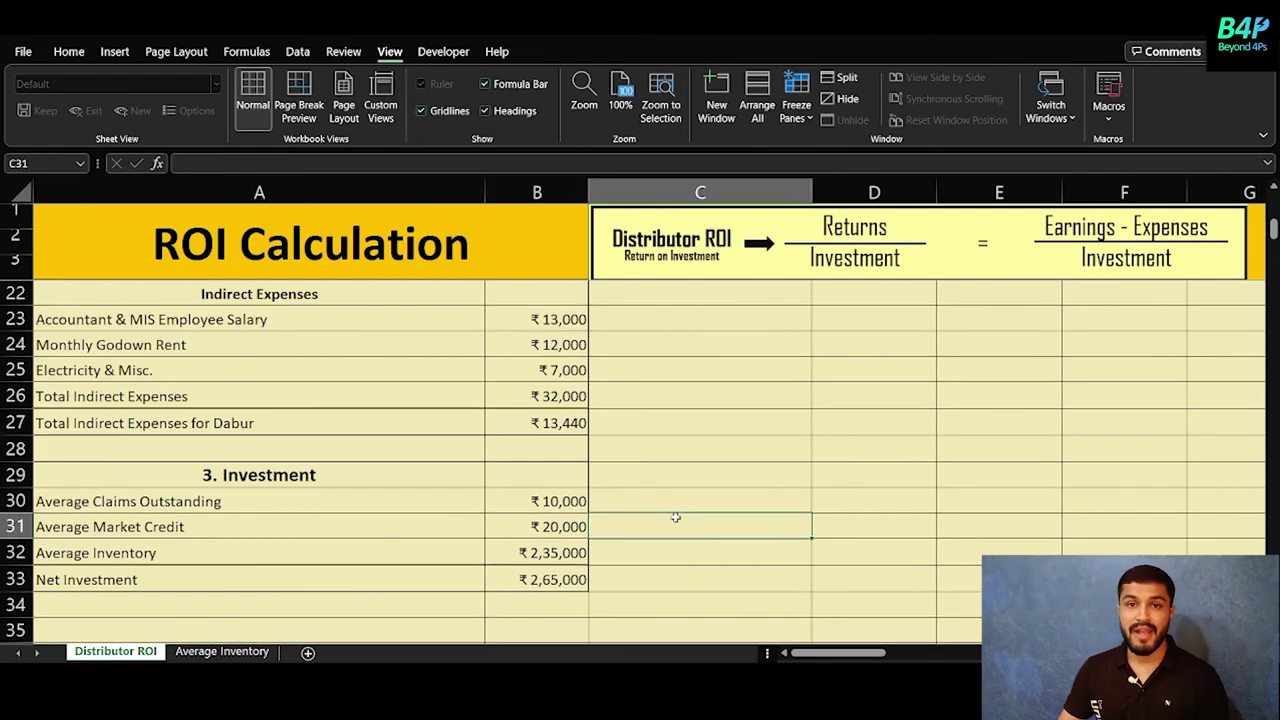
pyautogui.click(562, 577)
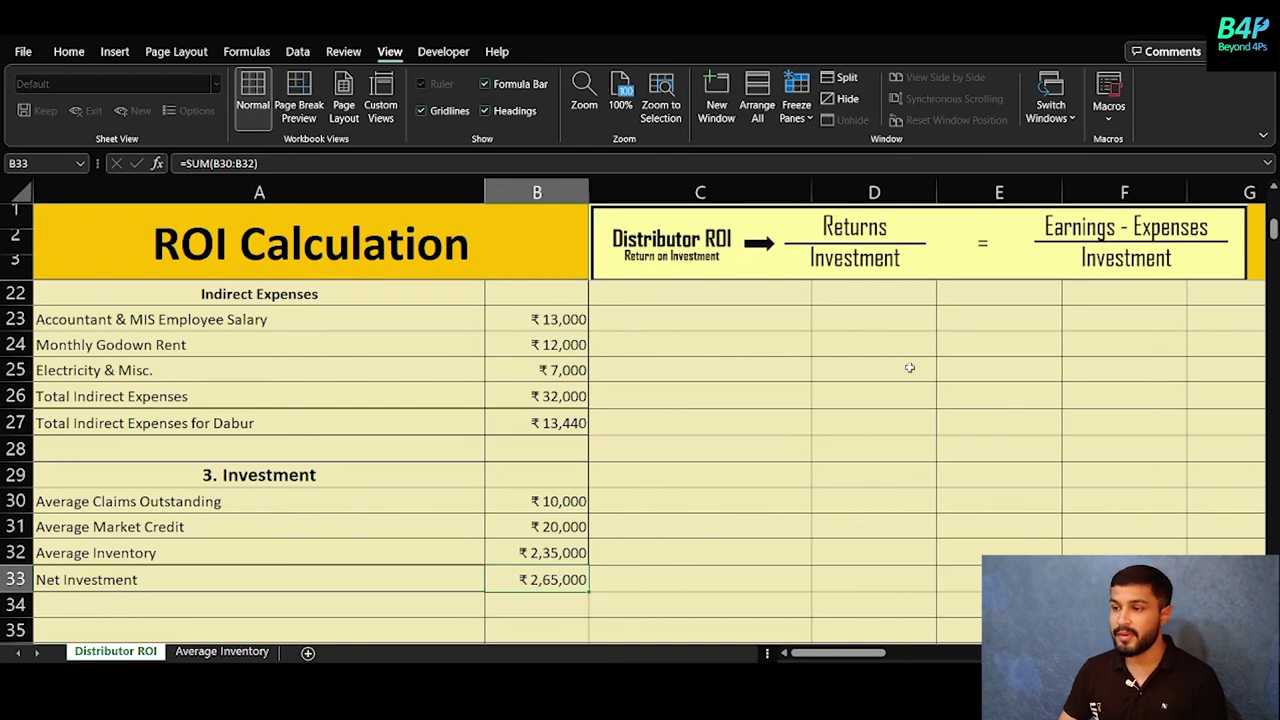
pyautogui.scroll(2, 611, 514)
pyautogui.click(545, 580)
pyautogui.keyDown('ctrl'); pyautogui.click(565, 401); pyautogui.keyUp('ctrl')
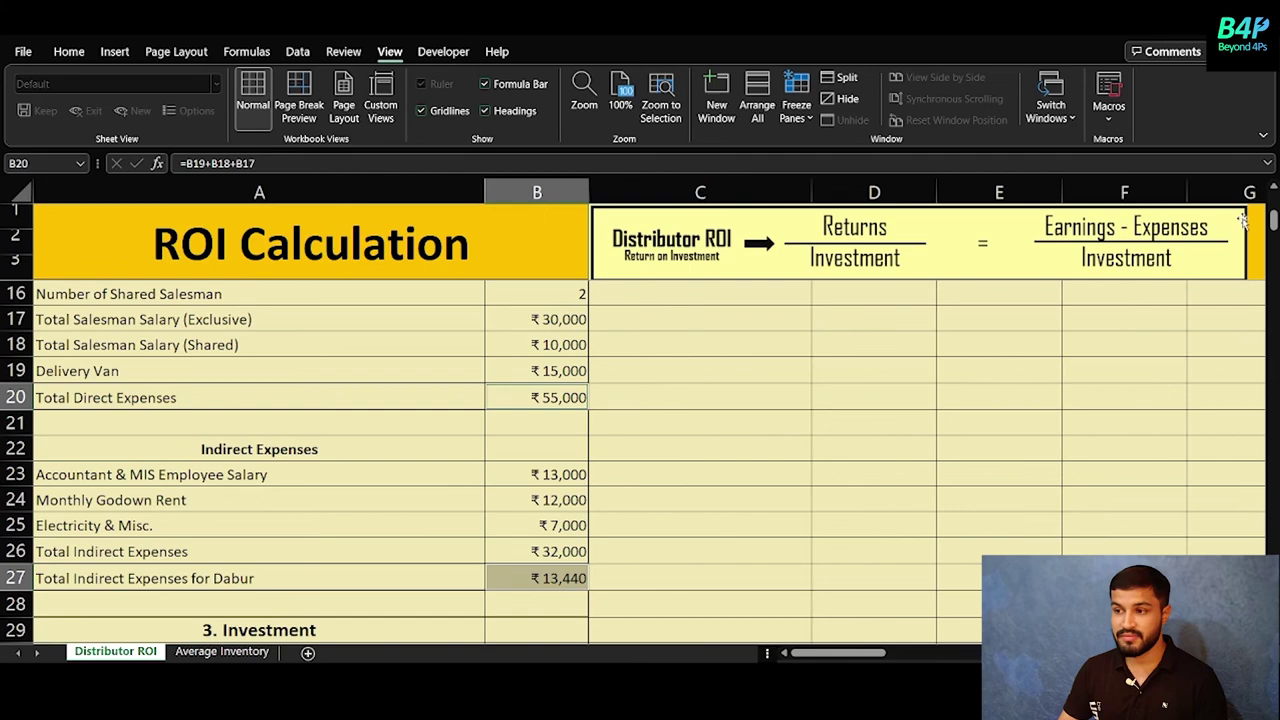
pyautogui.scroll(2, 909, 437)
pyautogui.scroll(1, 909, 437)
# Enter the ROI formula =(B10-(B20+B27))/B33 in E9: earnings minus expenses over net investment.
pyautogui.click(531, 370)
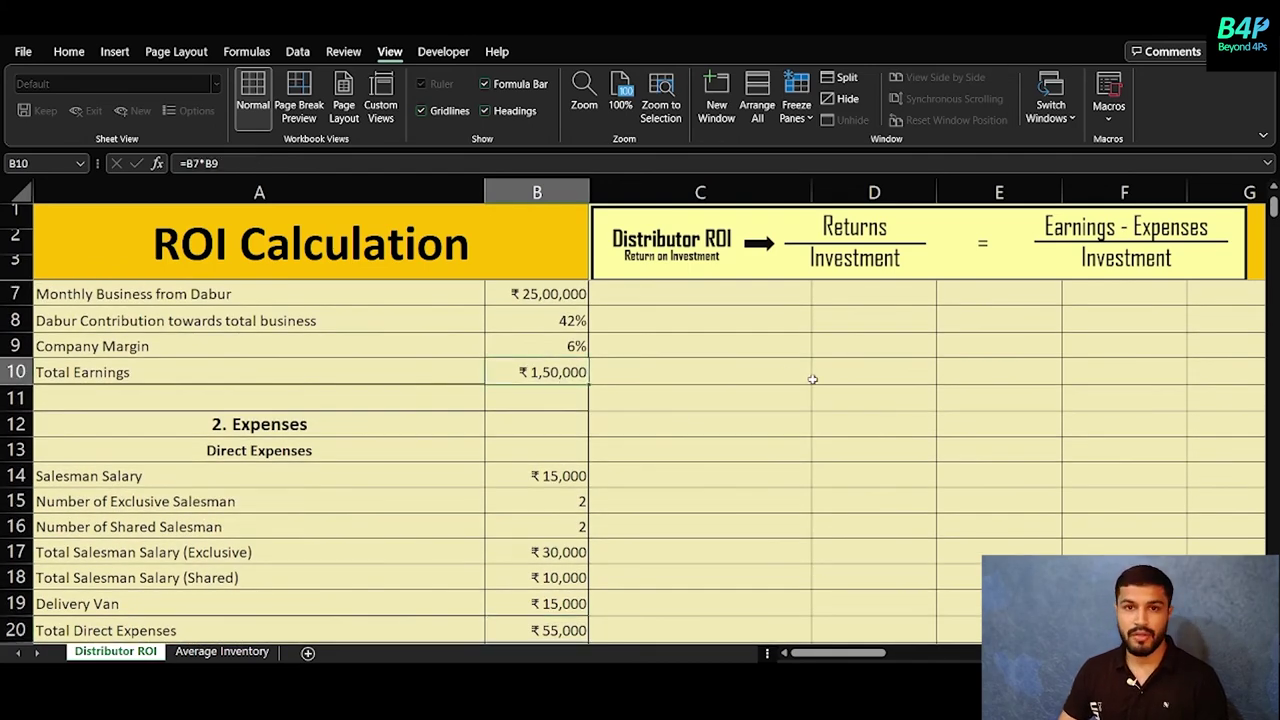
pyautogui.click(975, 346)
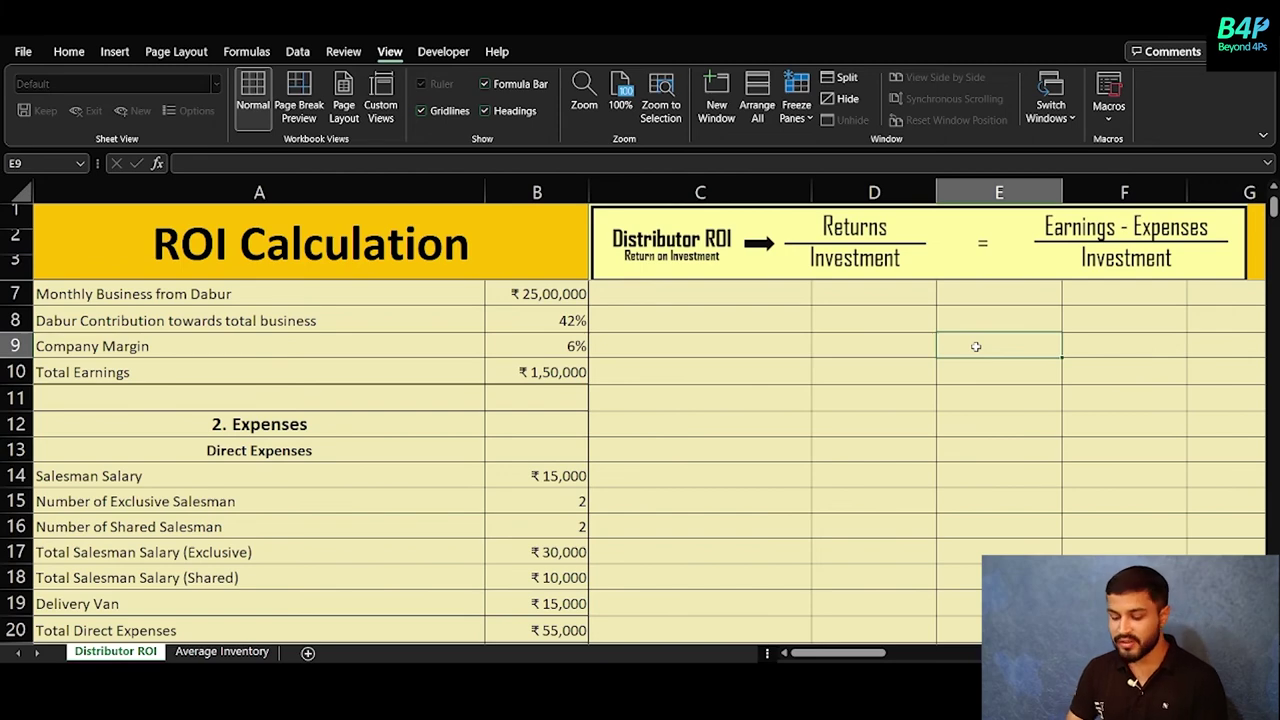
pyautogui.write('=(')
pyautogui.click(562, 370)
pyautogui.write('-(')
pyautogui.scroll(-1, 568, 426)
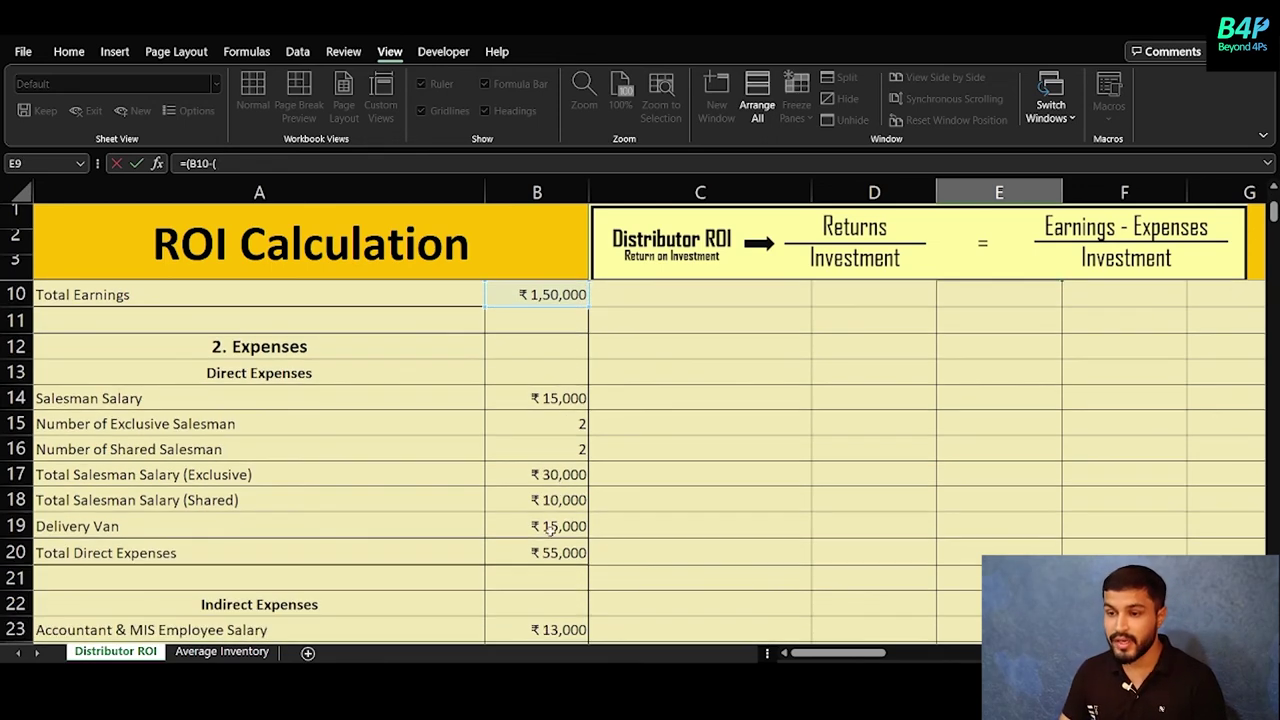
pyautogui.click(549, 553)
pyautogui.write('+')
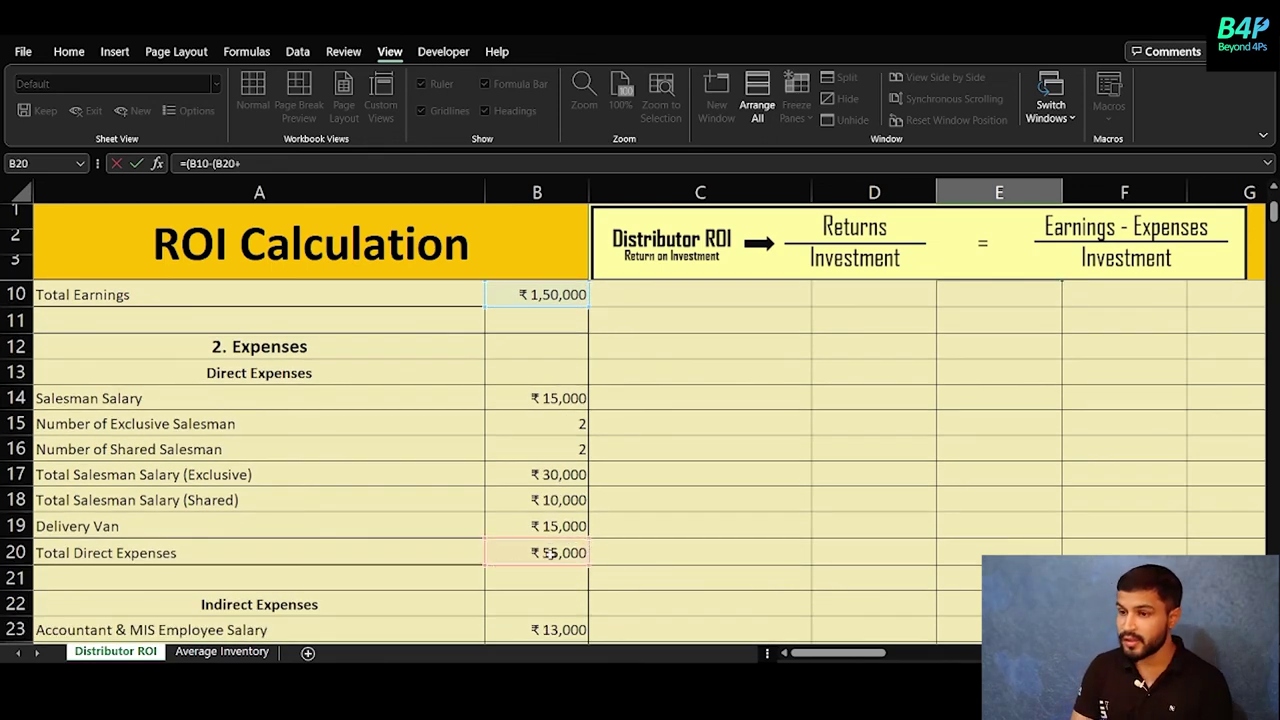
pyautogui.scroll(-2, 549, 552)
pyautogui.click(547, 578)
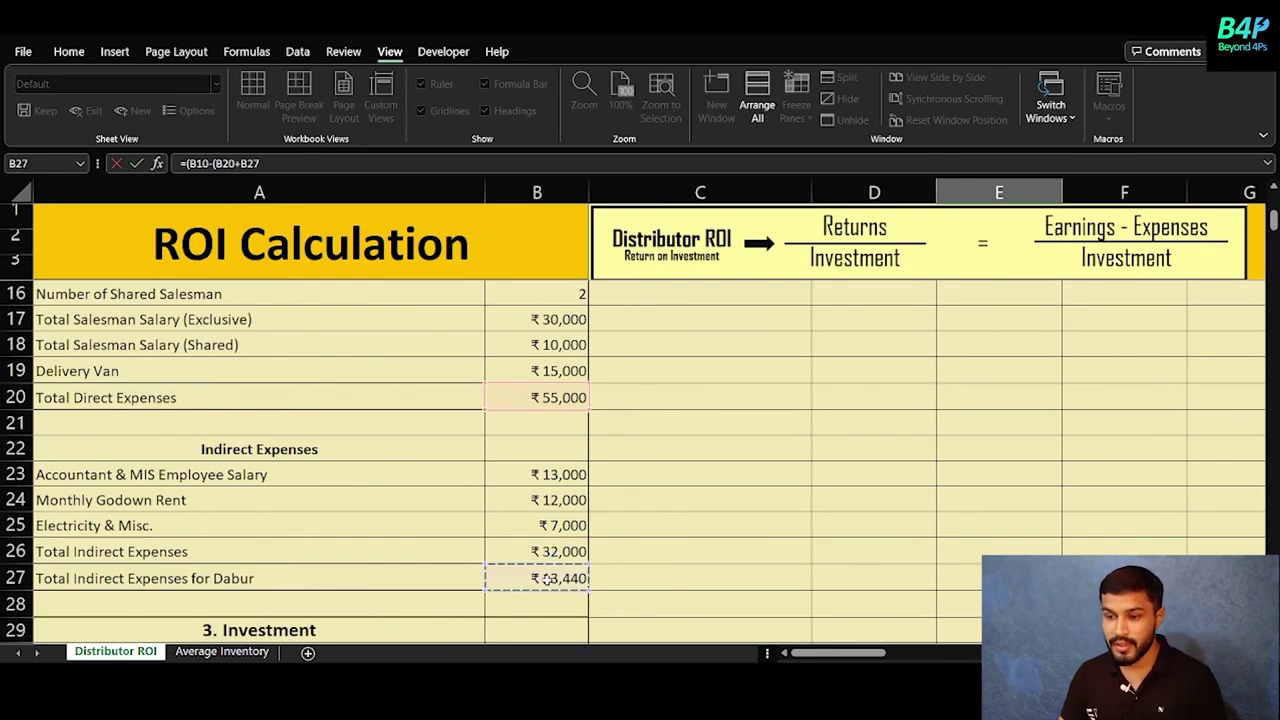
pyautogui.write(')')
pyautogui.scroll(4, 547, 580)
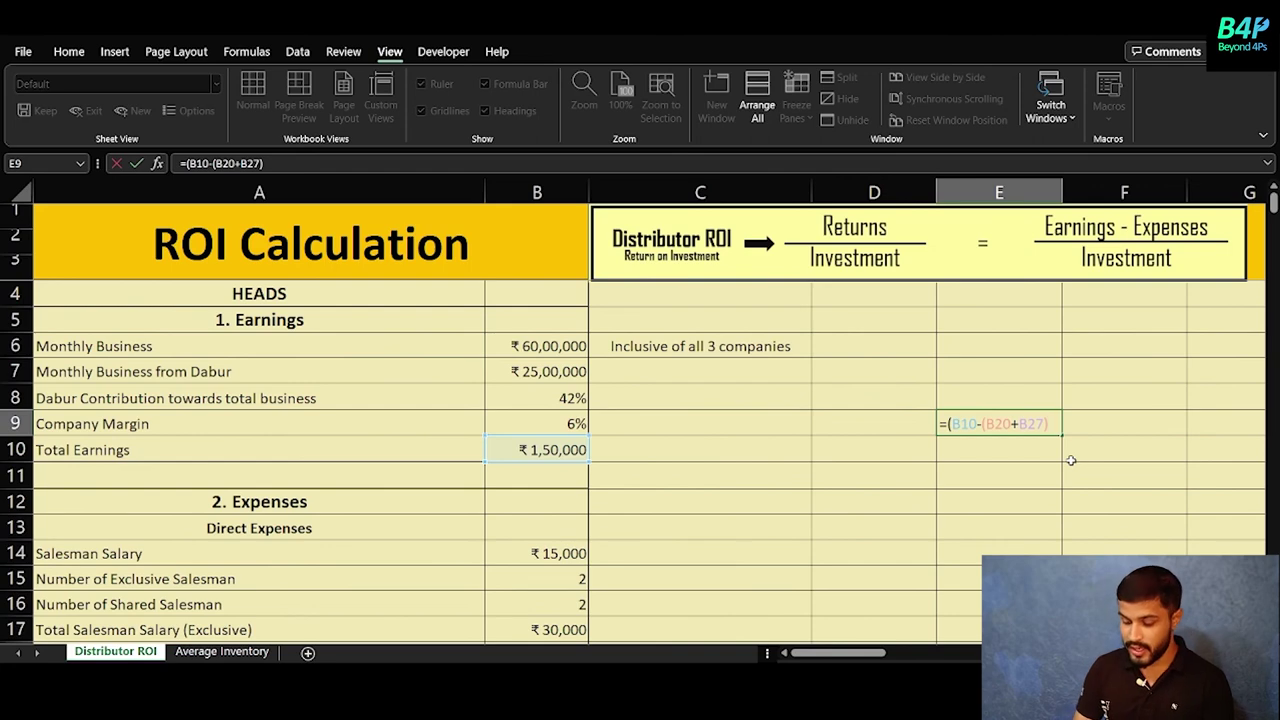
pyautogui.write(')')
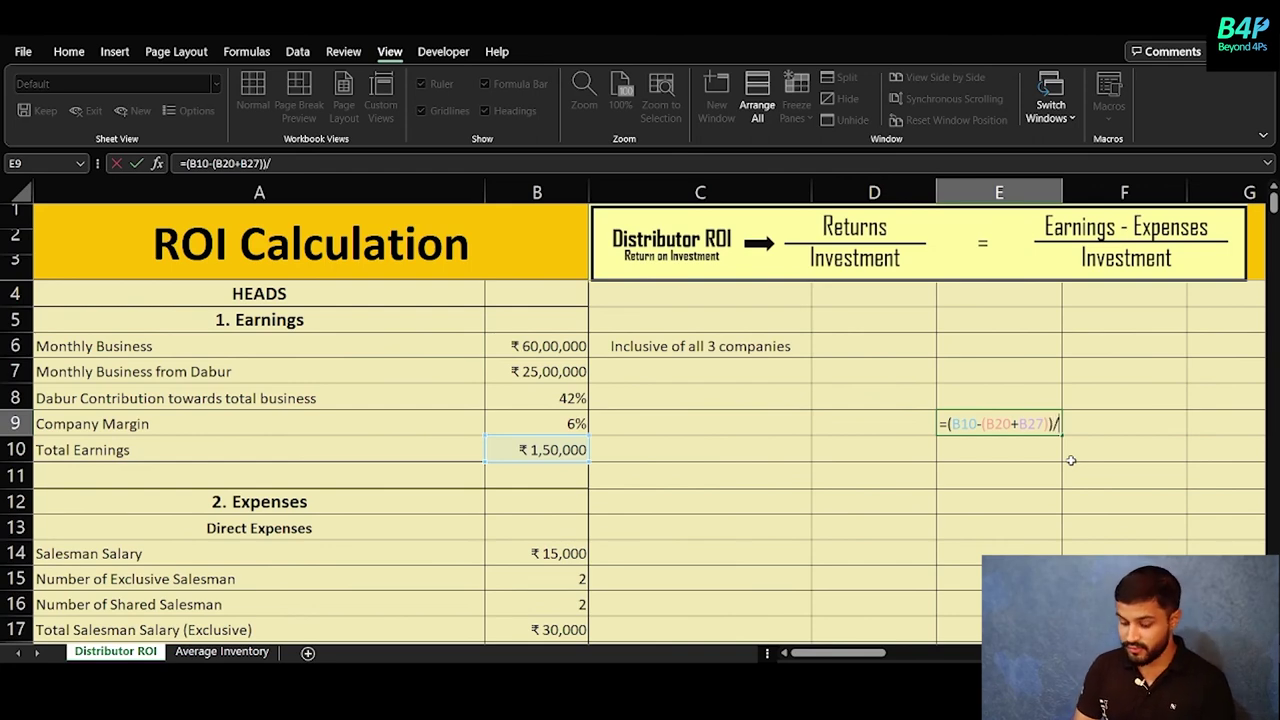
pyautogui.write('/')
pyautogui.scroll(-4, 900, 445)
pyautogui.scroll(-2, 900, 445)
pyautogui.click(558, 579)
pyautogui.scroll(6, 937, 502)
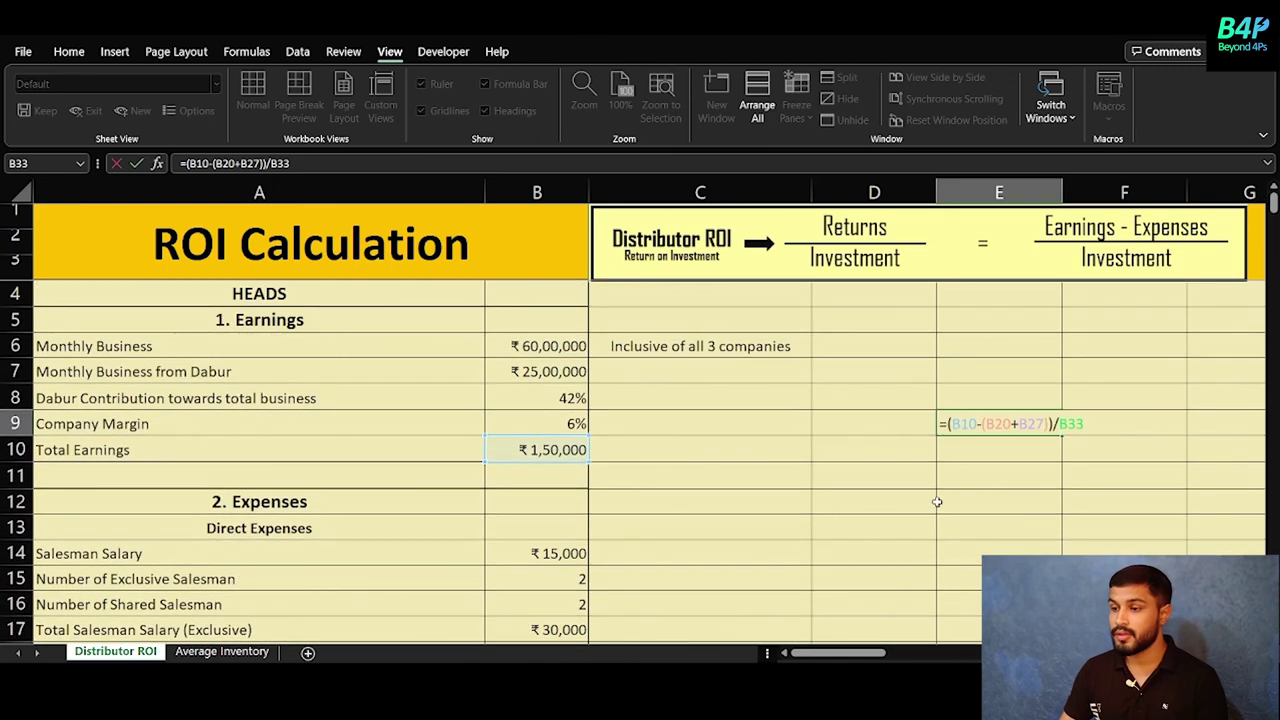
pyautogui.hotkey('ctrl', 'Return')
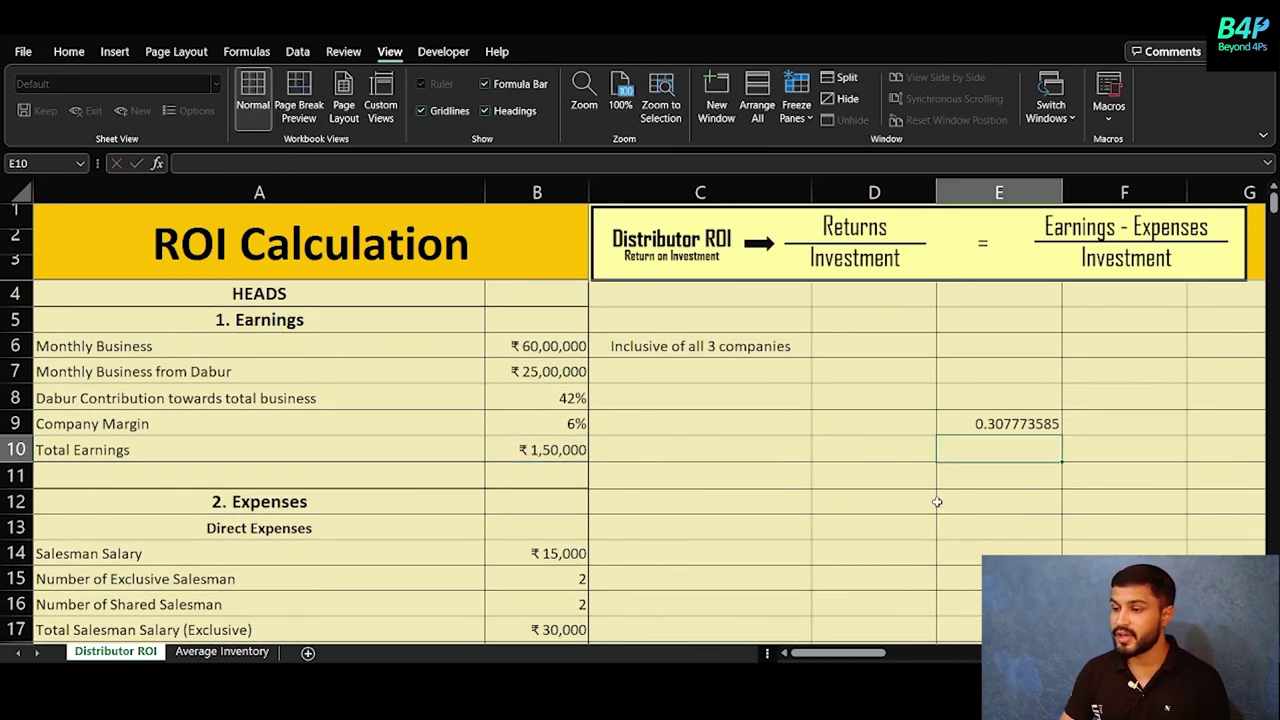
# Format the ROI as a percentage with two decimal places, showing 30.78%.
pyautogui.click(69, 51)
pyautogui.click(627, 111)
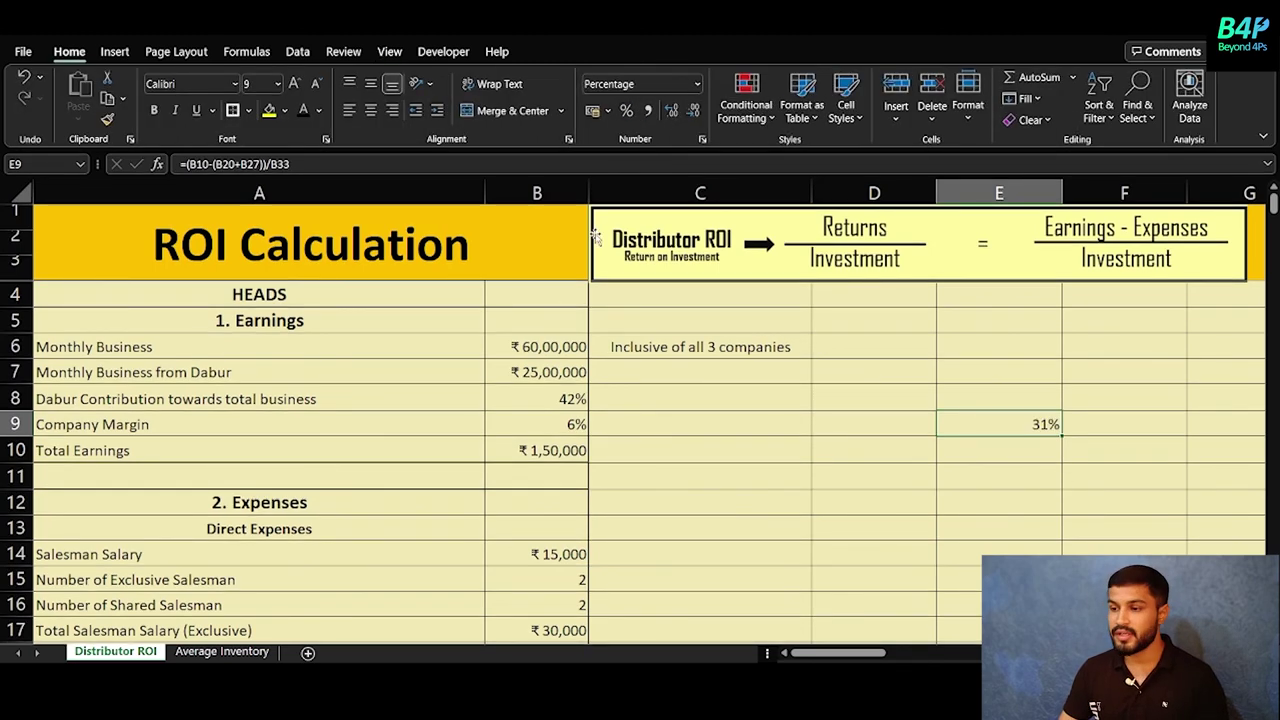
pyautogui.click(671, 110)
pyautogui.click(671, 110)
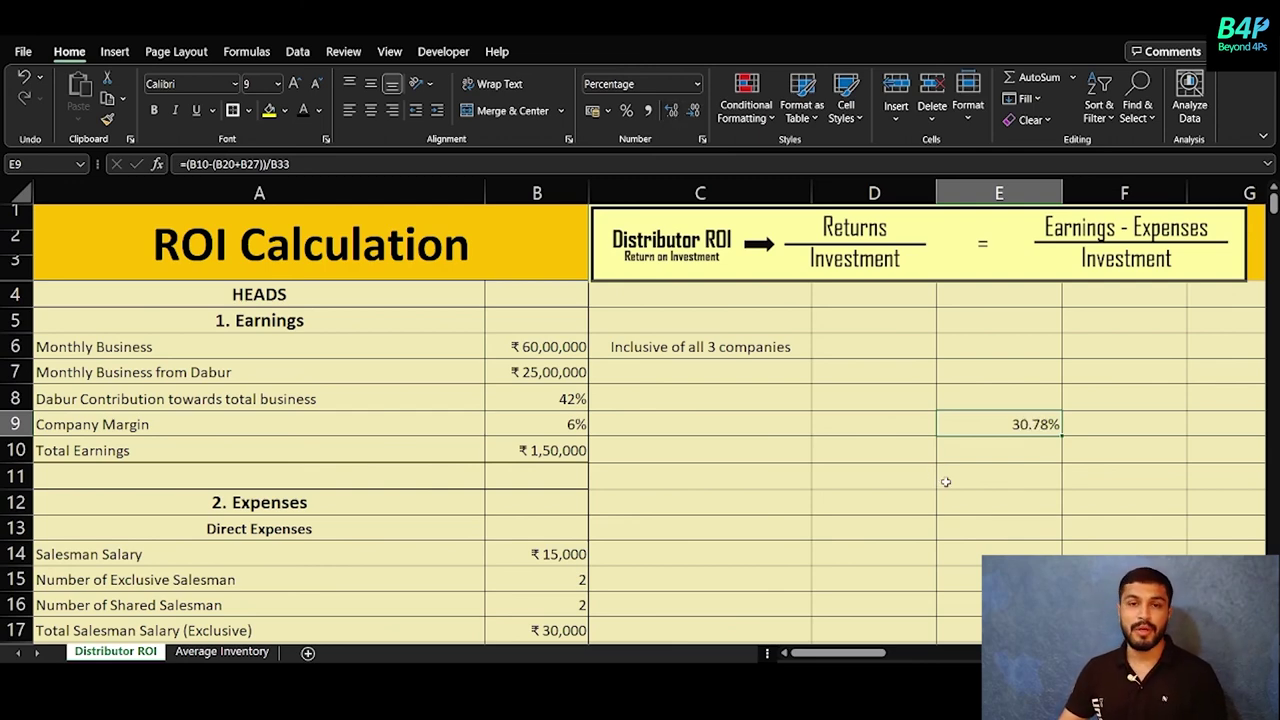
pyautogui.scroll(-3, 945, 482)
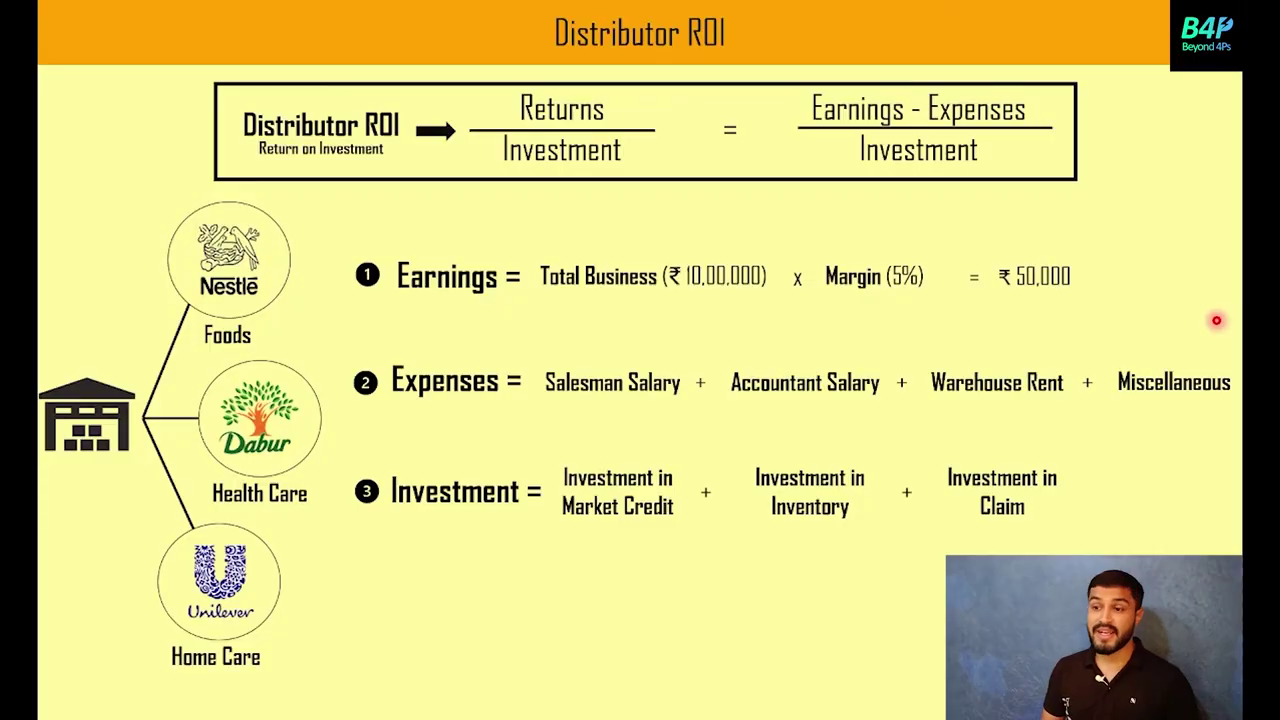